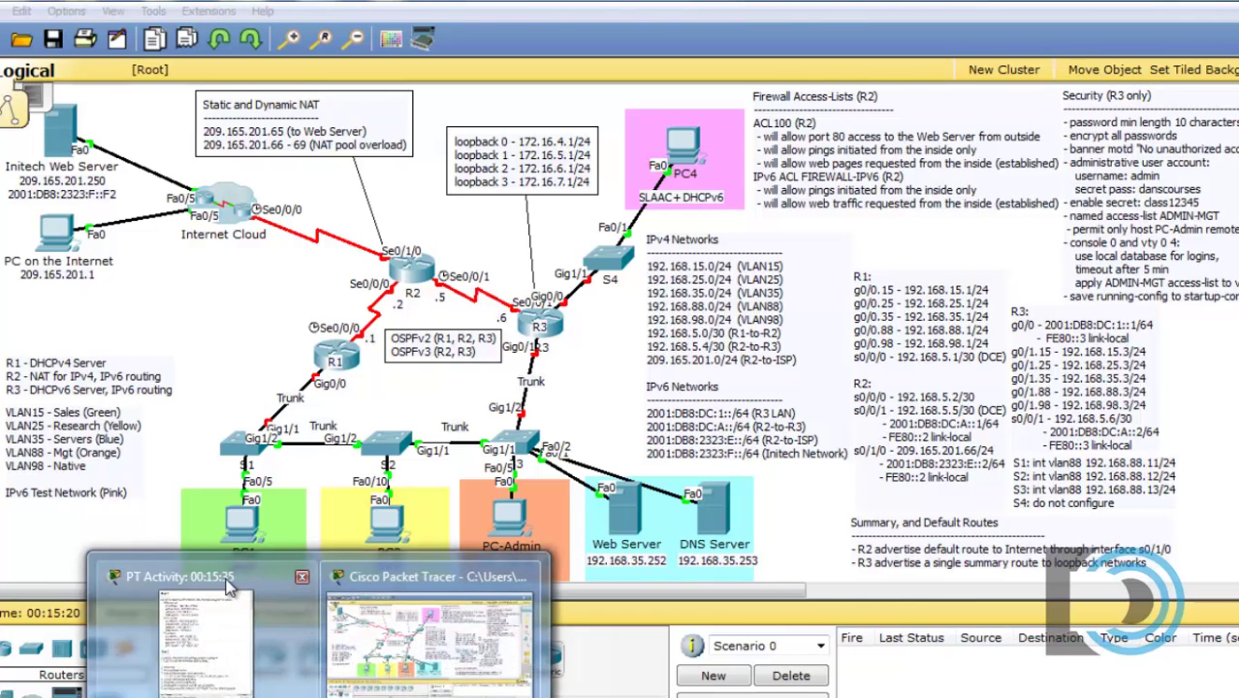
# Step: Consult the activity instructions and set the Web Server's static IP address to 192.168.35.252 with subnet mask 255.255.255.0
pyautogui.click(228, 582)
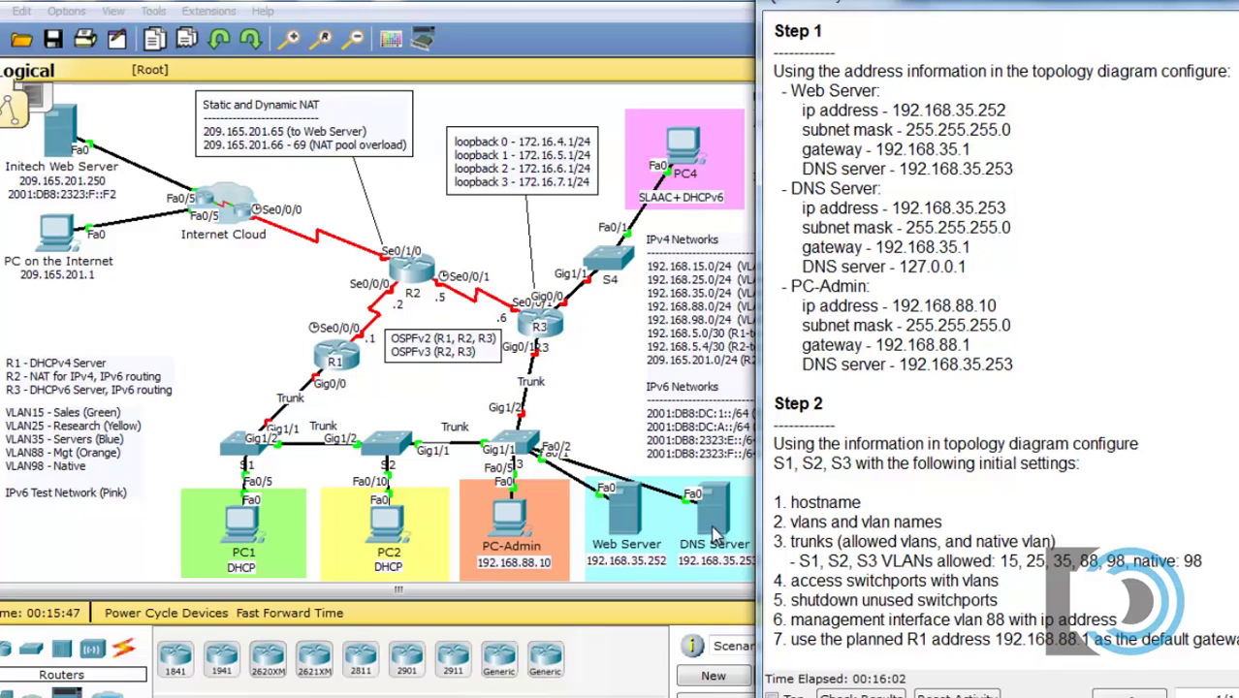
pyautogui.click(616, 513)
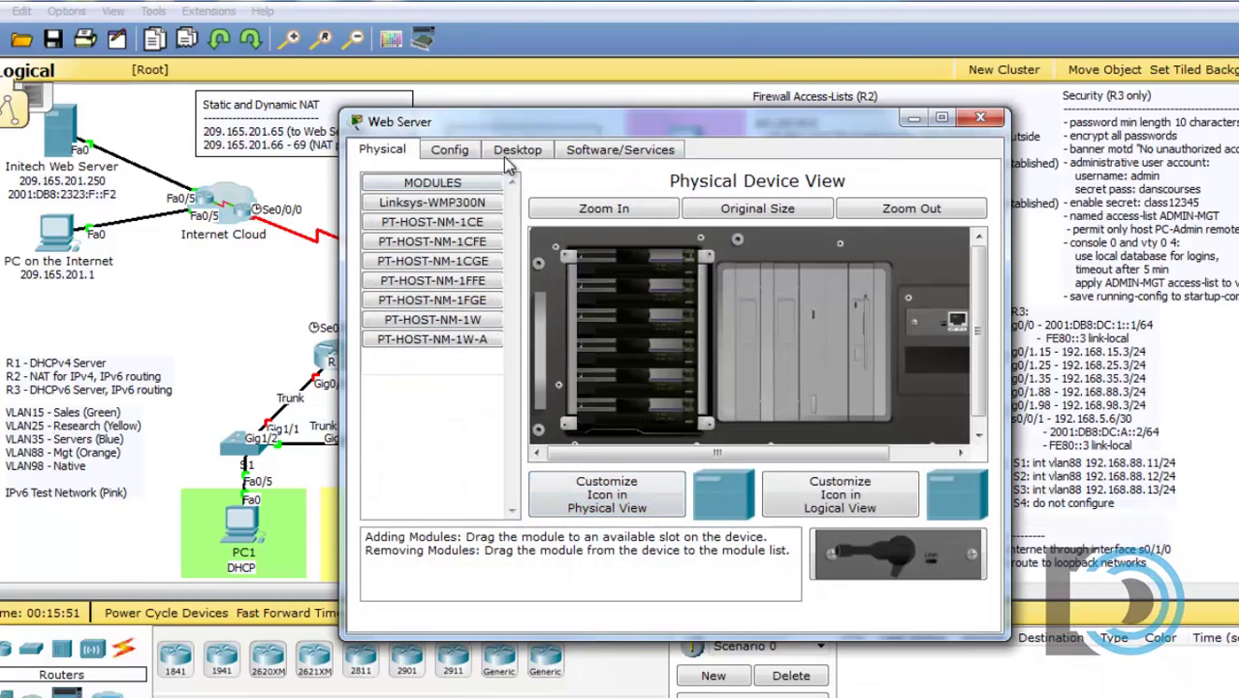
pyautogui.click(518, 152)
pyautogui.click(455, 211)
pyautogui.moveTo(755, 122); pyautogui.dragTo(407, 72)
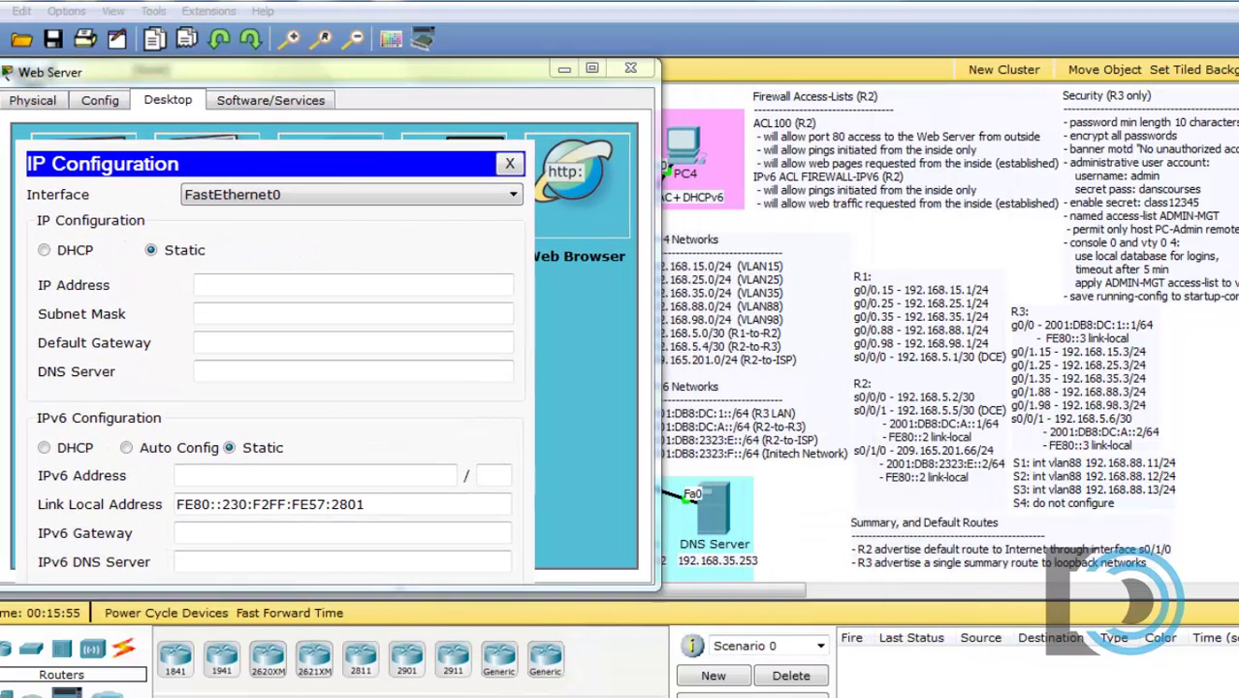
pyautogui.moveTo(555, 613)
pyautogui.click(133, 582)
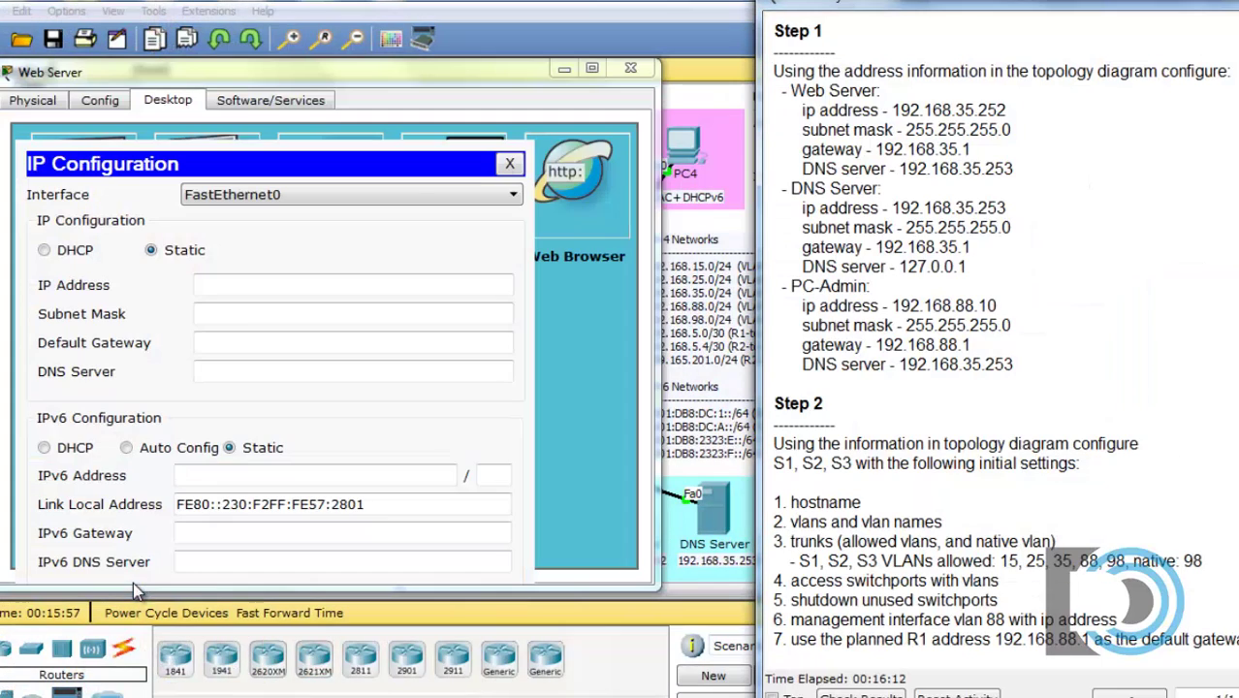
pyautogui.click(310, 284)
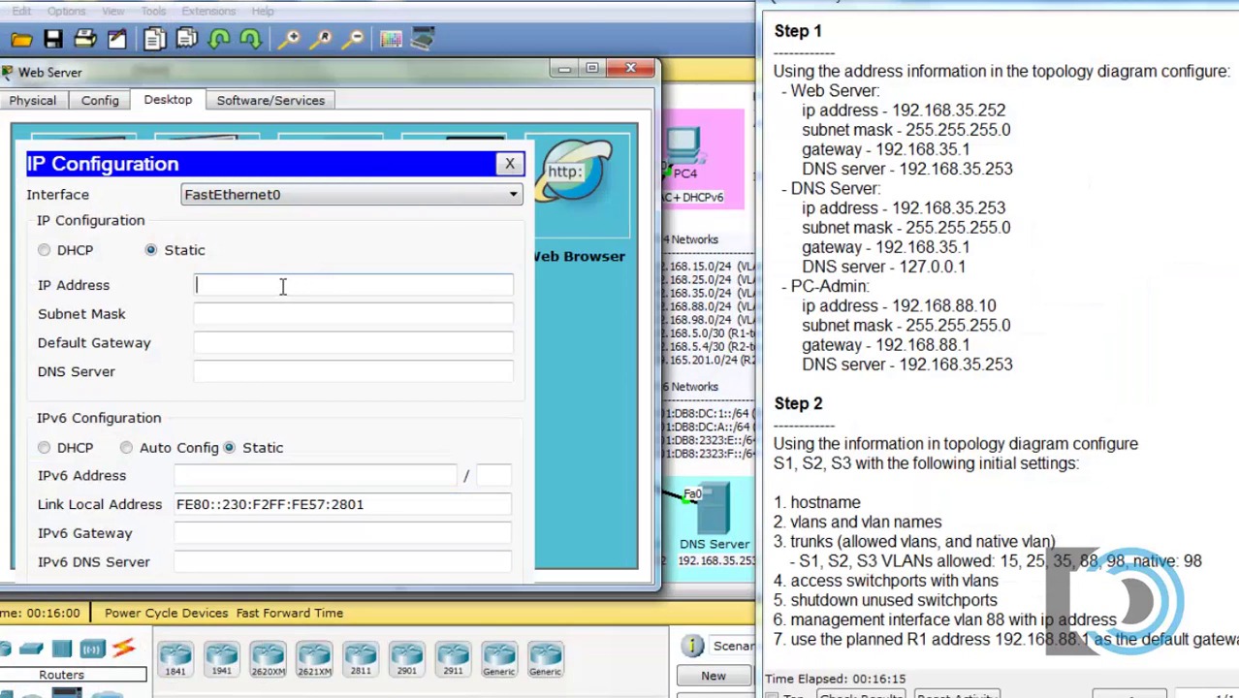
pyautogui.write('192.168.35.252')
pyautogui.click(233, 314)
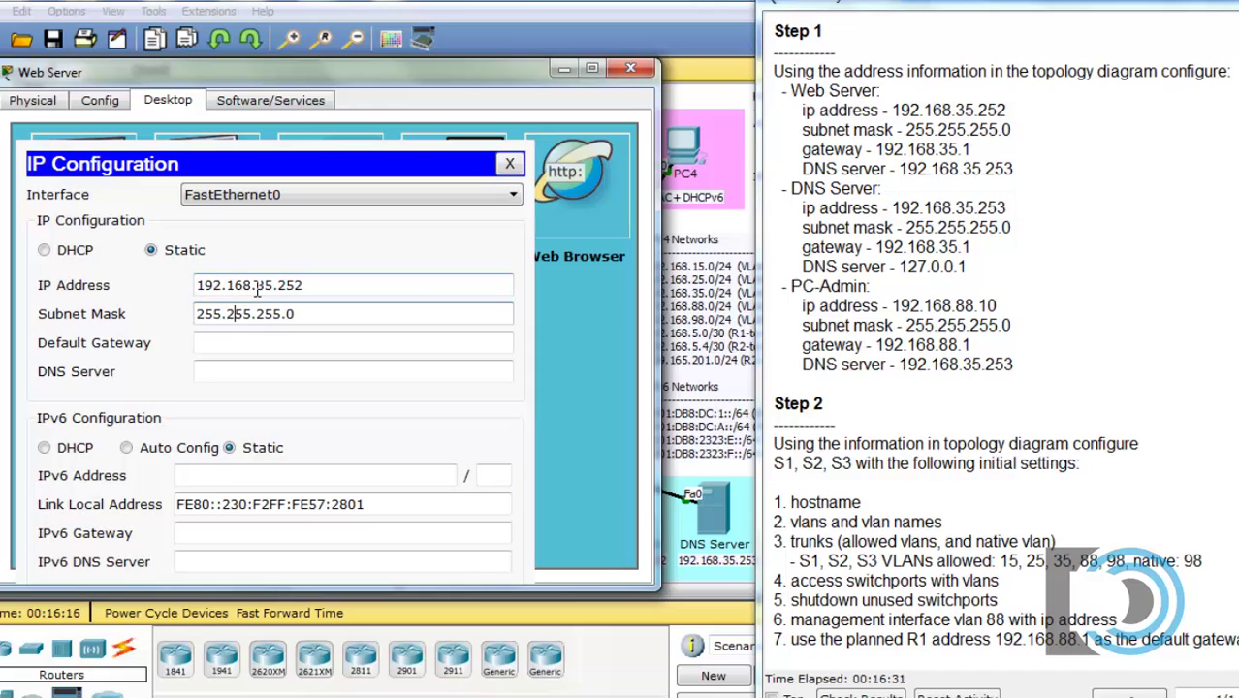
# Step: Set the Web Server's default gateway to 192.168.35.1 and DNS server to 192.168.35.253, and close its configuration
pyautogui.click(244, 345)
pyautogui.write('192.168.35.1')
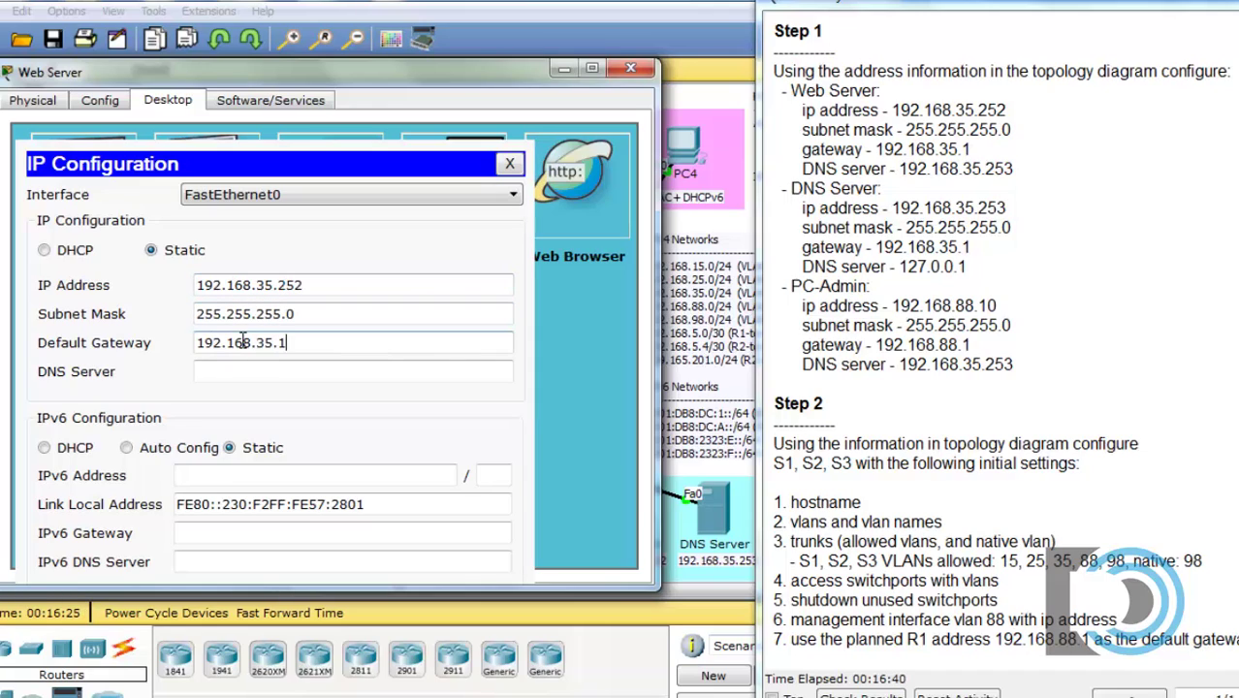
pyautogui.click(226, 376)
pyautogui.write('192.168.35.253')
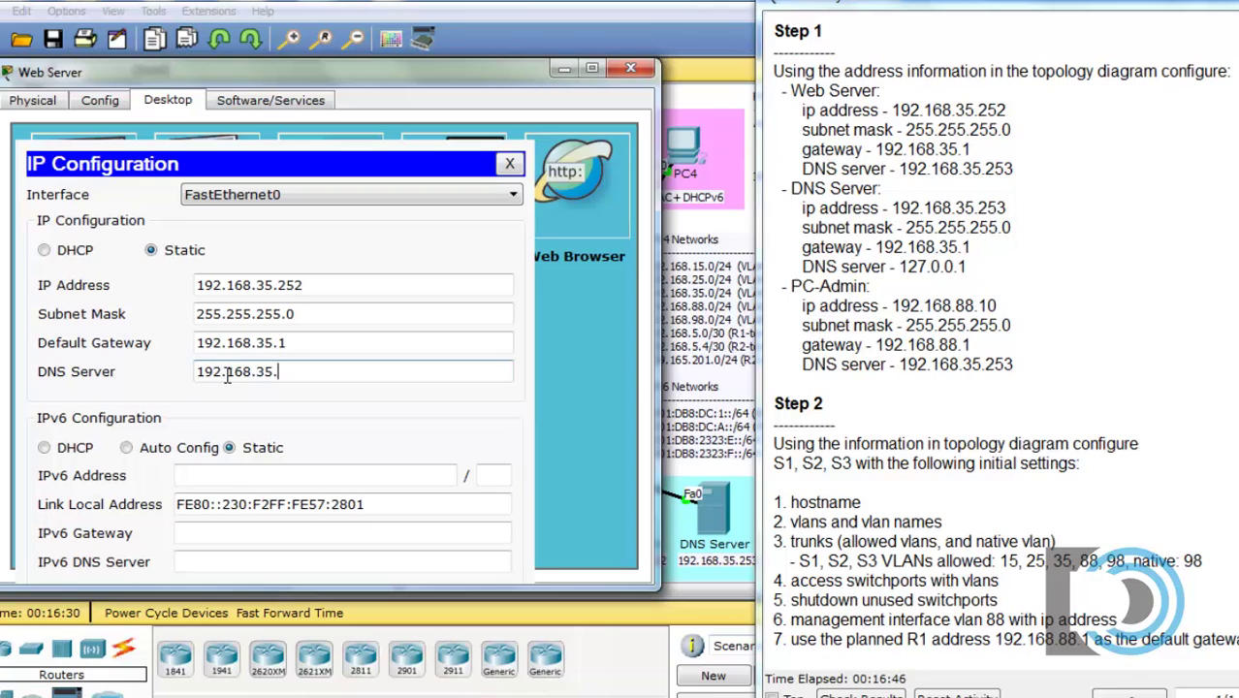
pyautogui.click(341, 310)
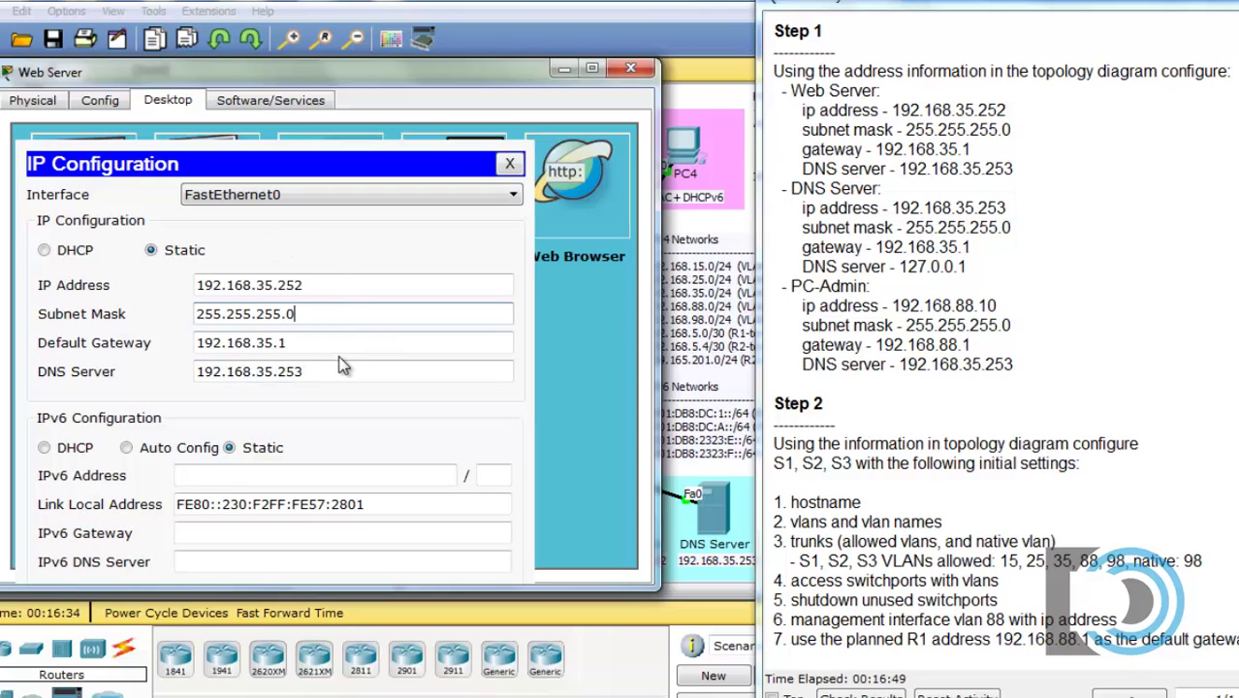
pyautogui.click(510, 165)
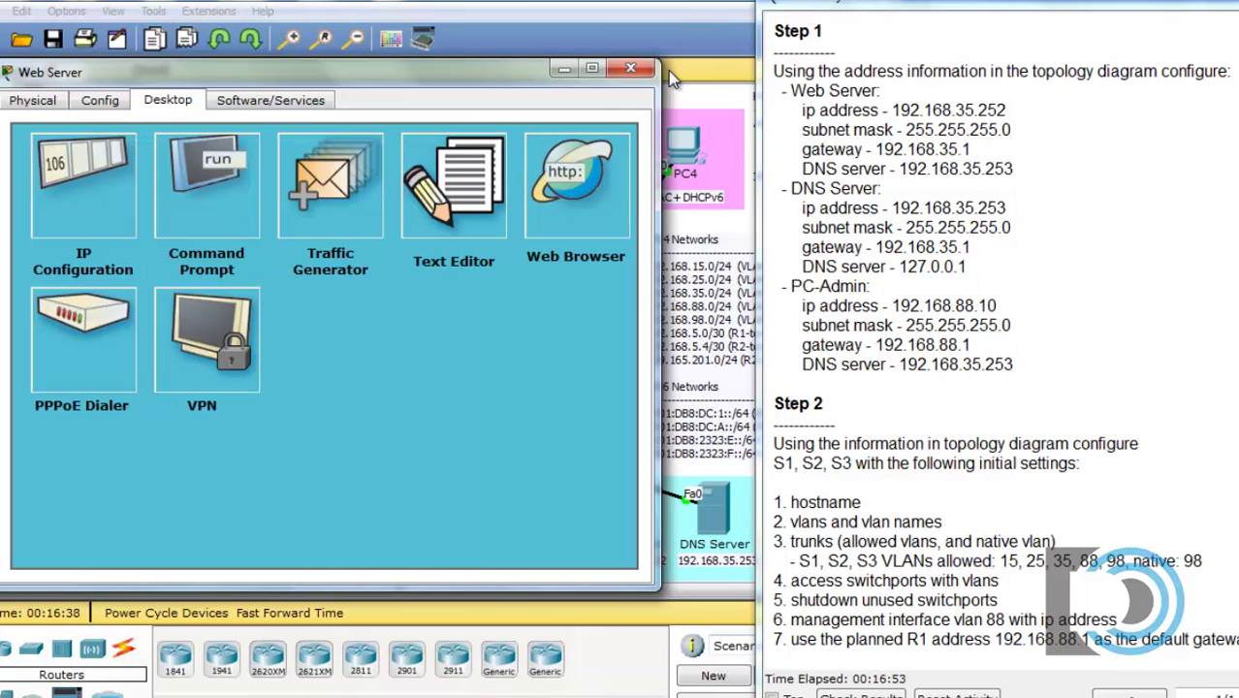
pyautogui.click(627, 71)
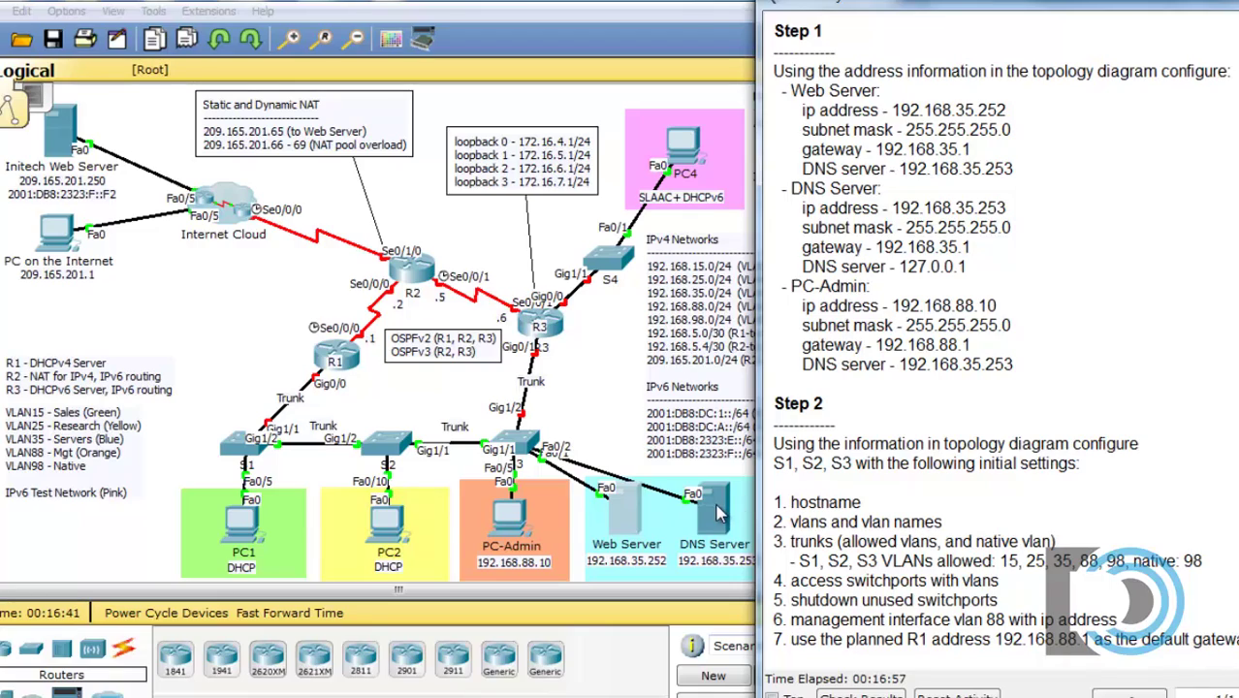
# Step: Set the DNS Server's static IP address to 192.168.35.253 with subnet mask 255.255.255.0
pyautogui.click(718, 514)
pyautogui.moveTo(714, 126); pyautogui.dragTo(381, 42)
pyautogui.click(182, 62)
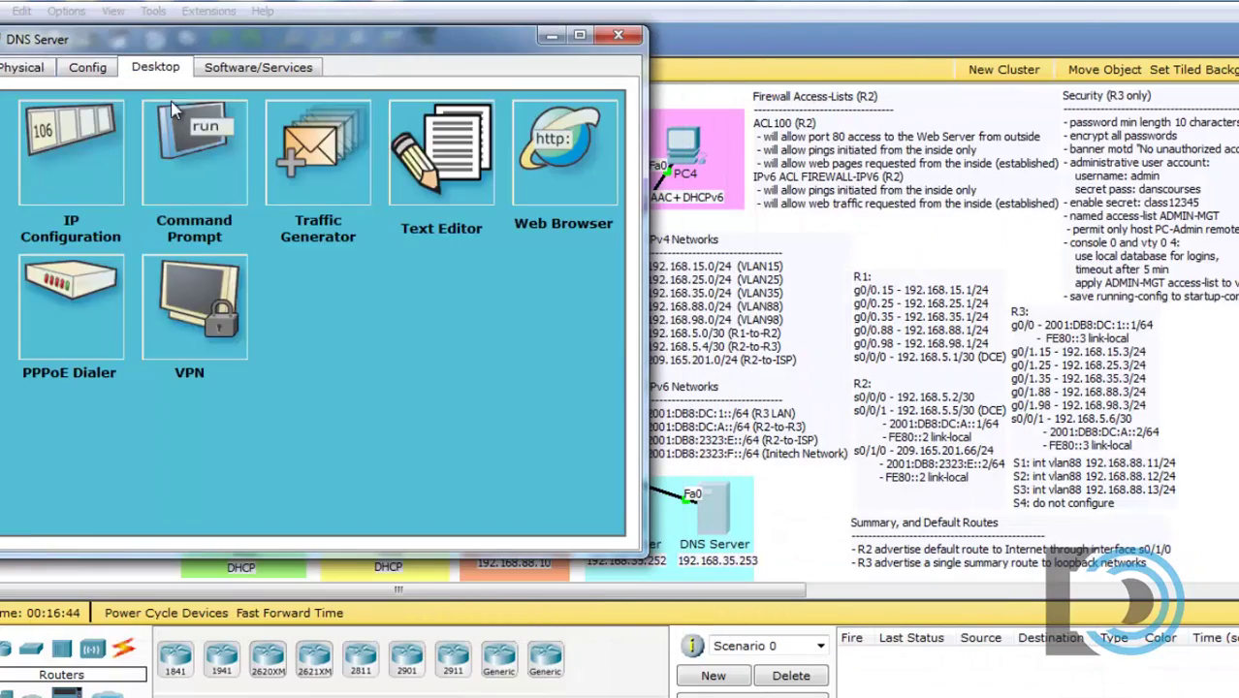
pyautogui.click(83, 121)
pyautogui.click(265, 261)
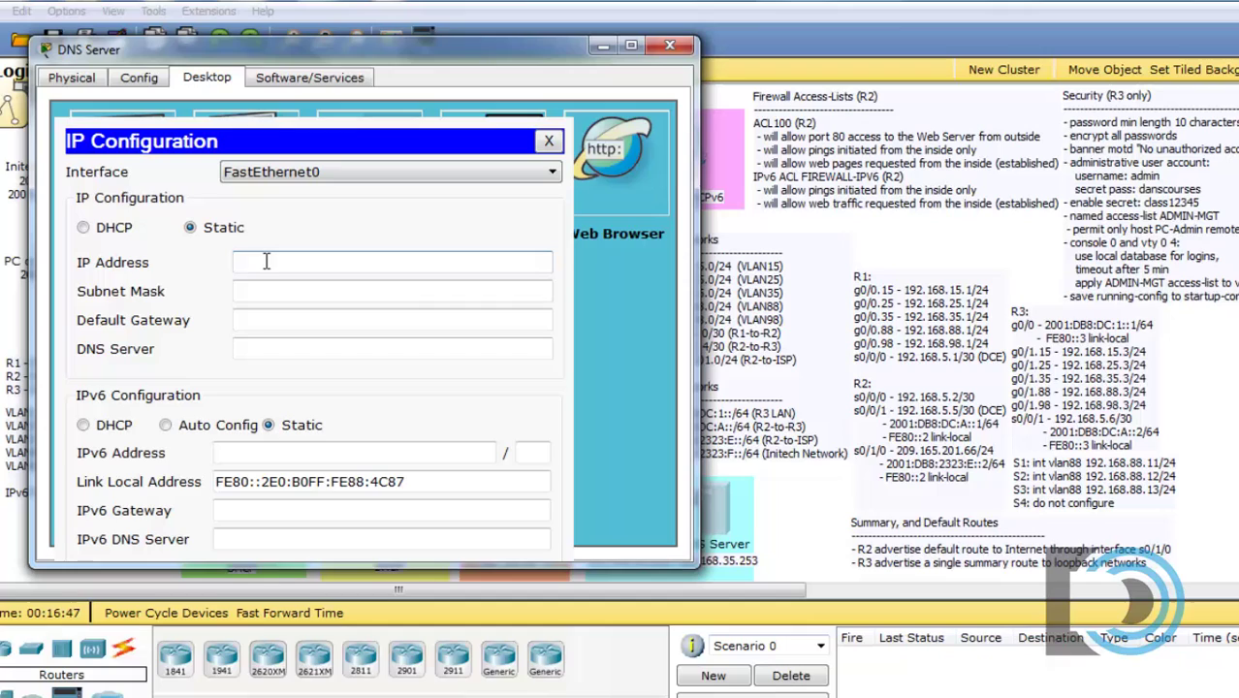
pyautogui.write('192.168.35.253')
pyautogui.click(238, 291)
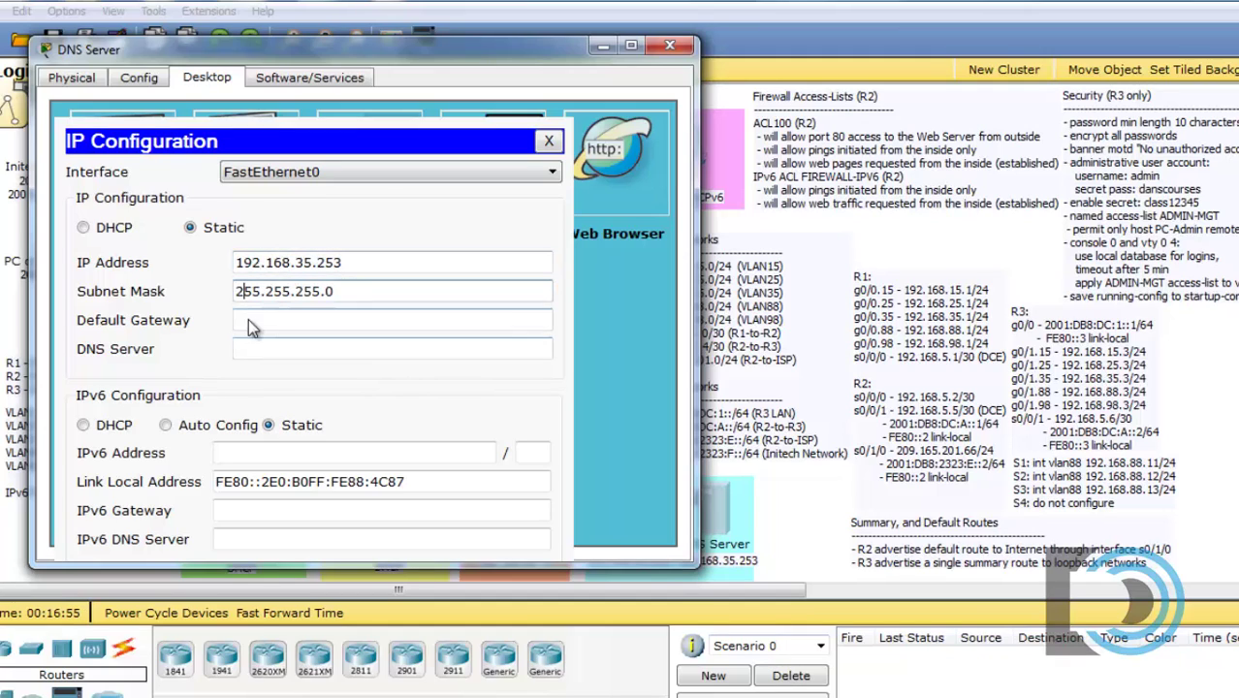
# Step: Set the DNS Server's default gateway to 192.168.35.1 and DNS server to 127.0.0.1, and close its configuration
pyautogui.click(248, 321)
pyautogui.write('192.168.35.1')
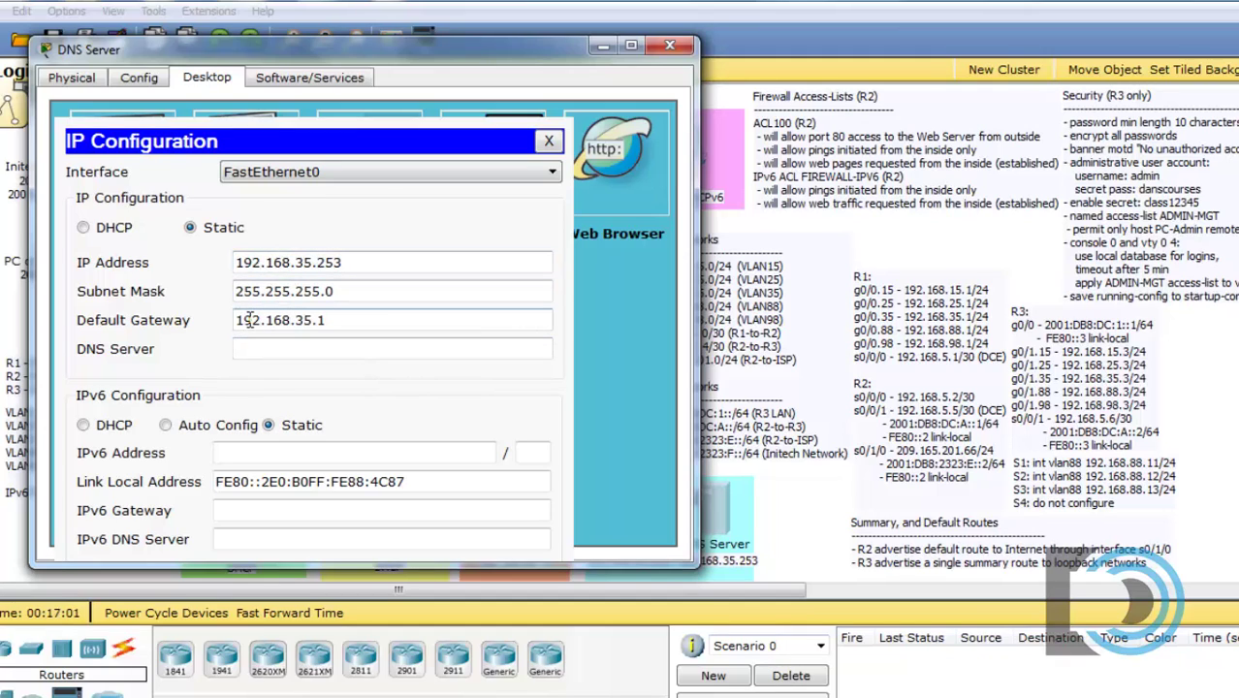
pyautogui.click(252, 351)
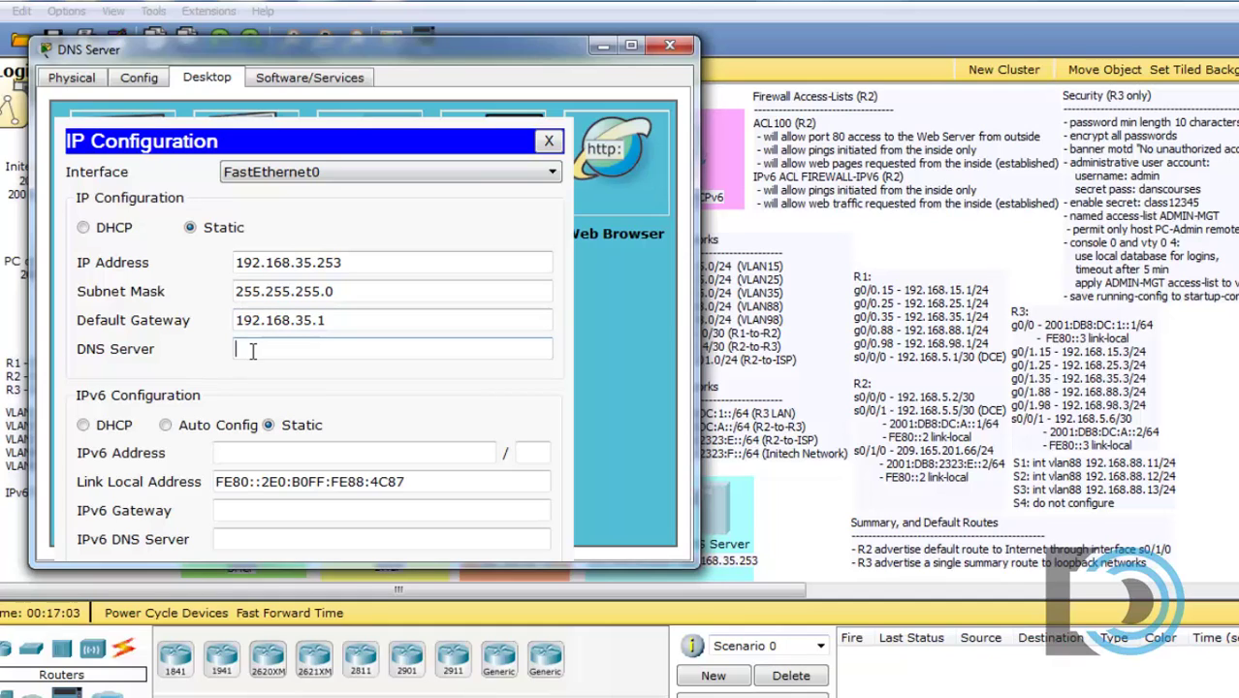
pyautogui.write('127.0.0.1')
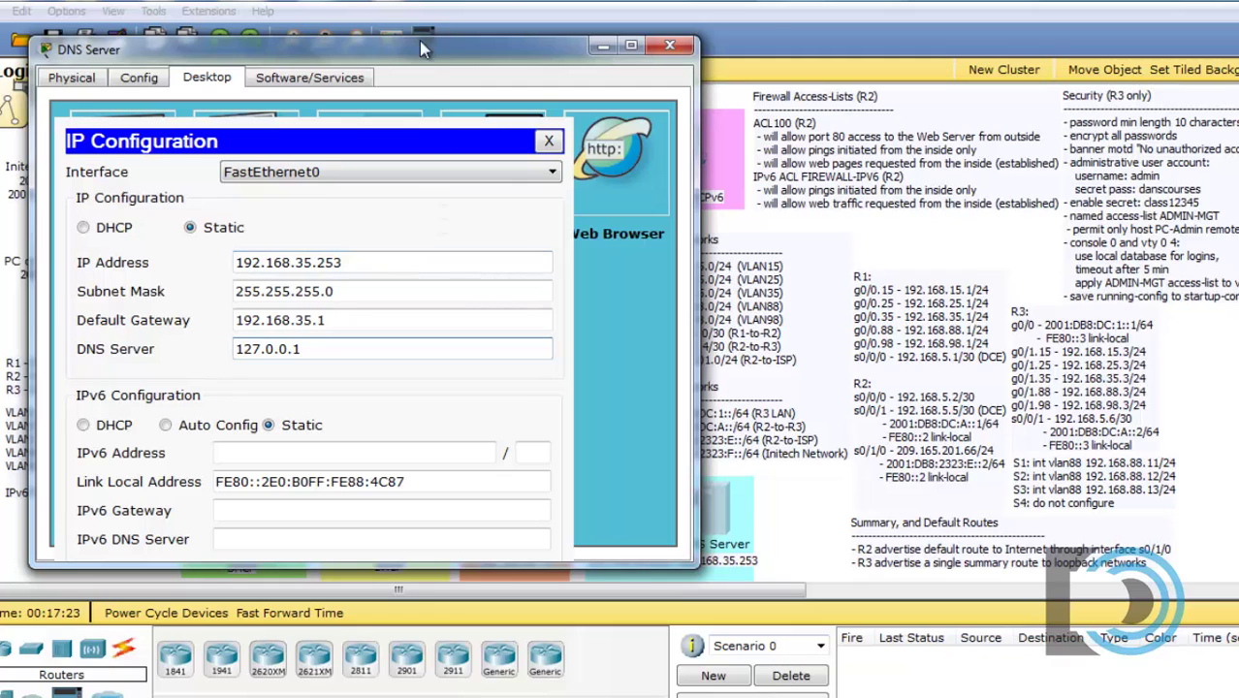
pyautogui.moveTo(404, 56)
pyautogui.mouseDown()
pyautogui.moveTo(429, 61)
pyautogui.moveTo(398, 59)
pyautogui.mouseUp()
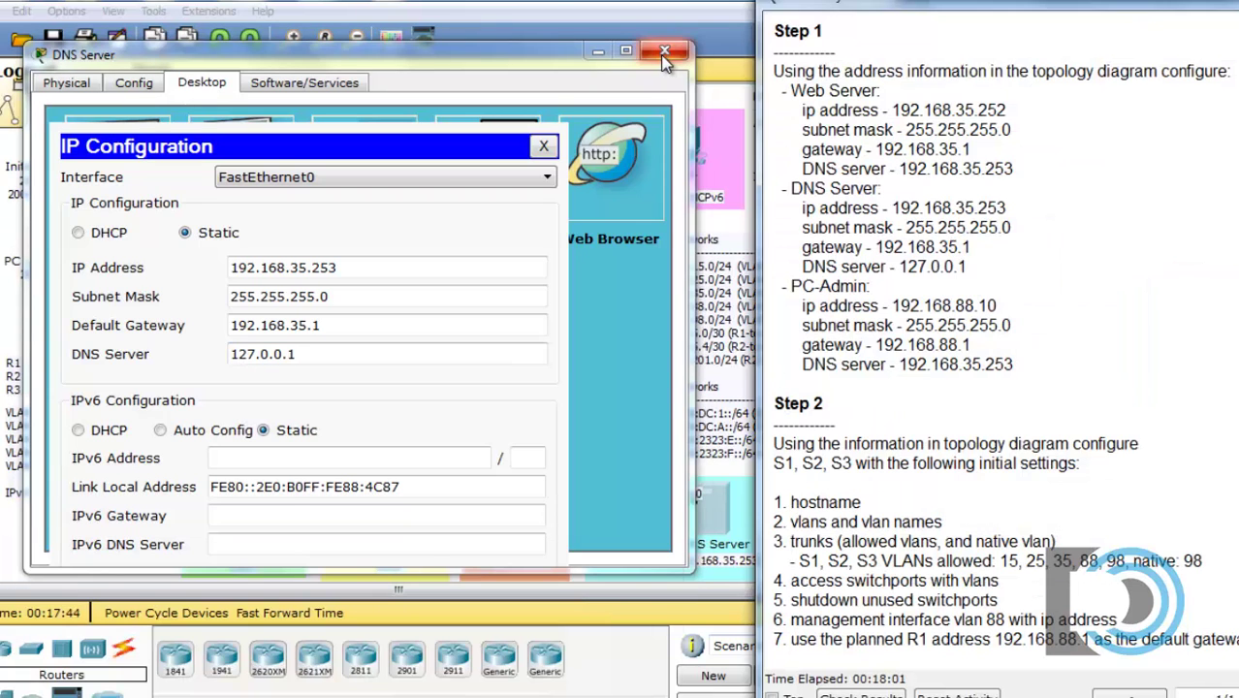
pyautogui.click(662, 51)
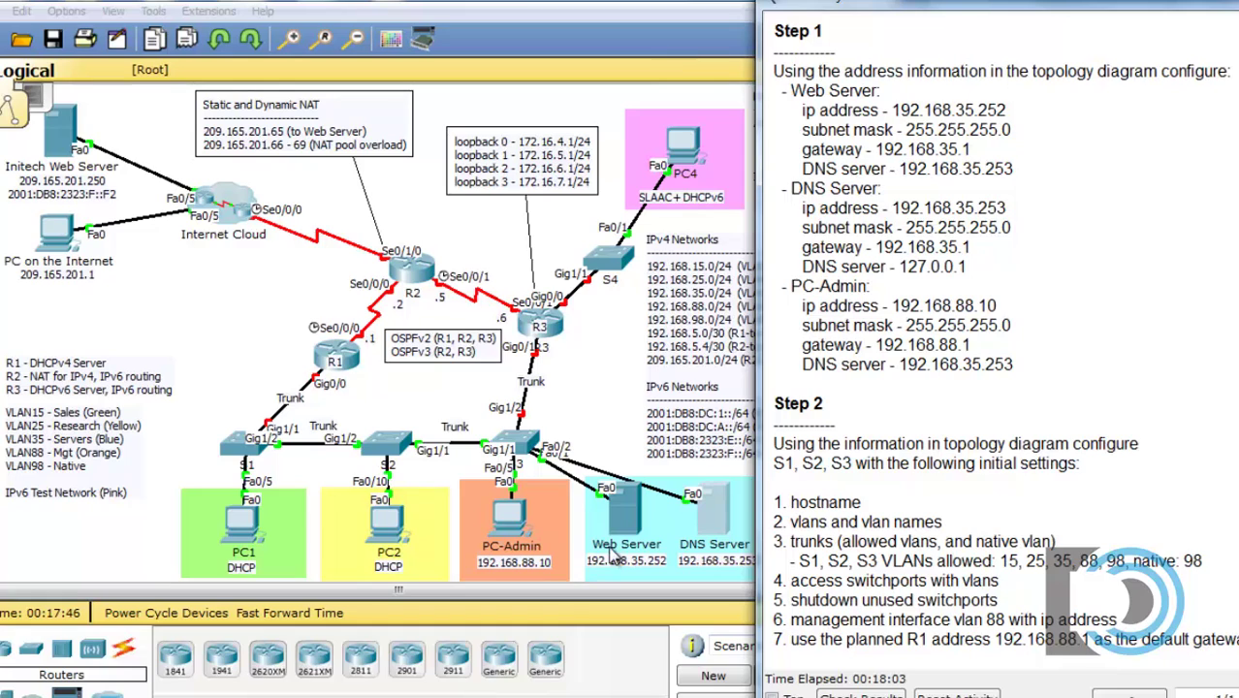
# Step: Set PC-Admin's static IP address to 192.168.88.10 with subnet mask 255.255.255.0
pyautogui.click(516, 523)
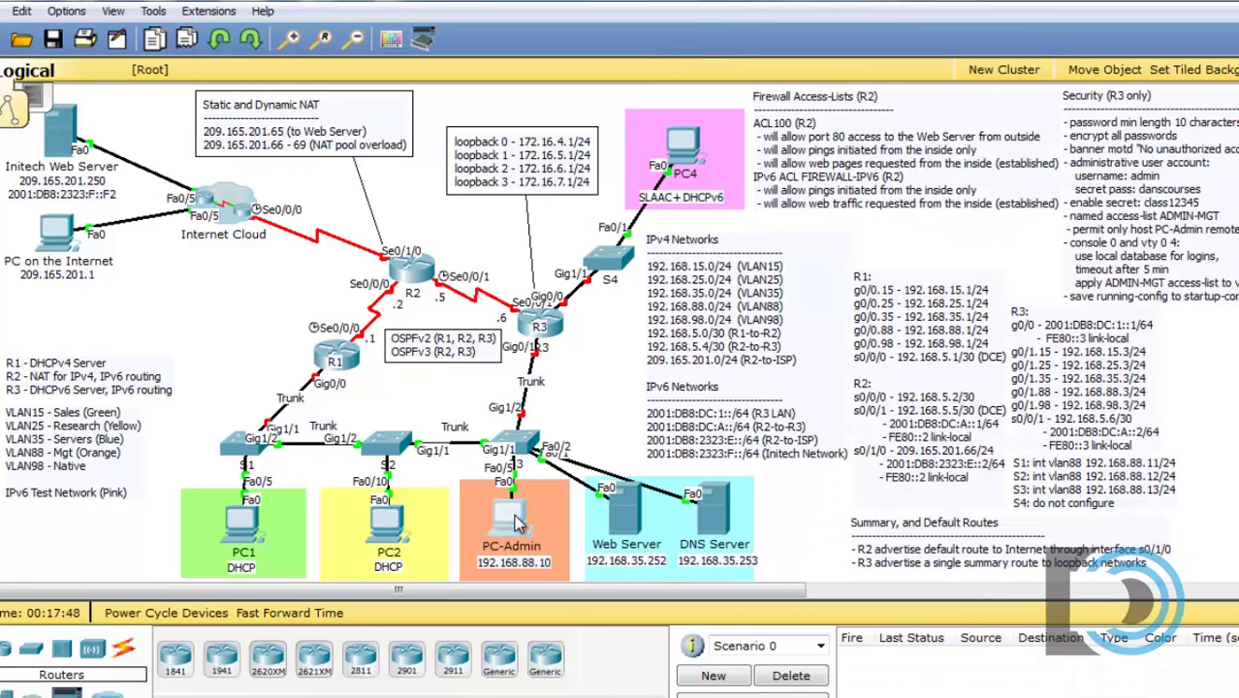
pyautogui.click(517, 150)
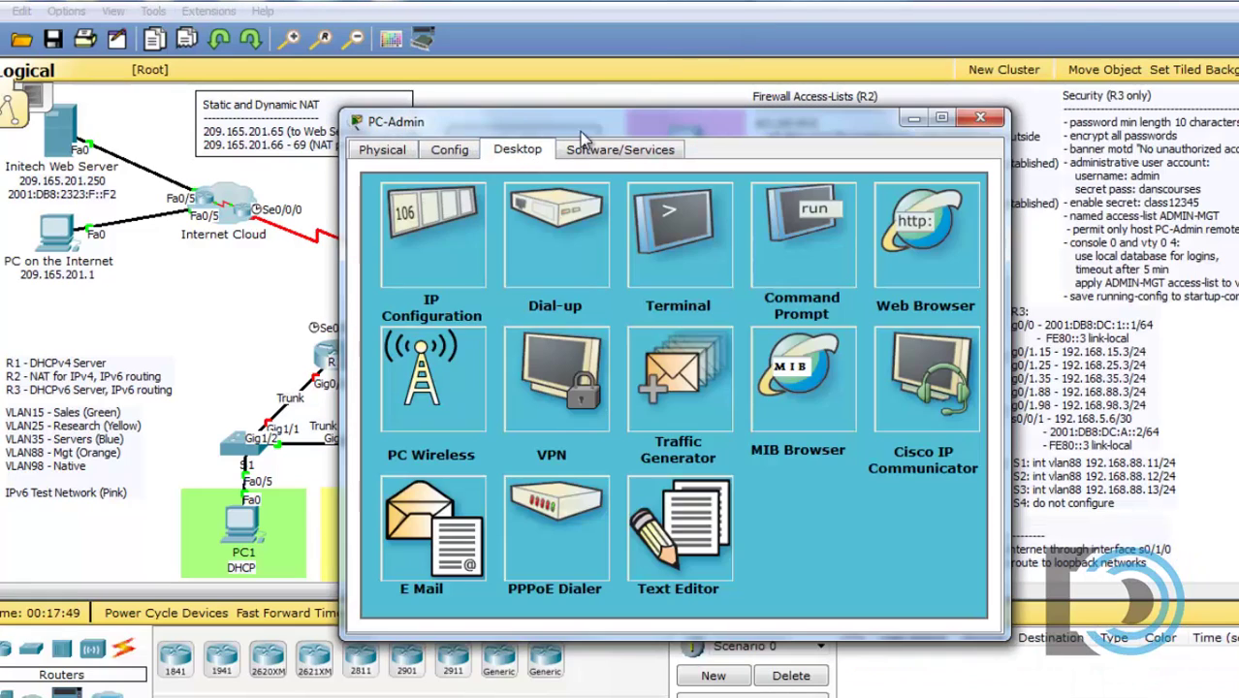
pyautogui.moveTo(580, 132); pyautogui.dragTo(315, 25)
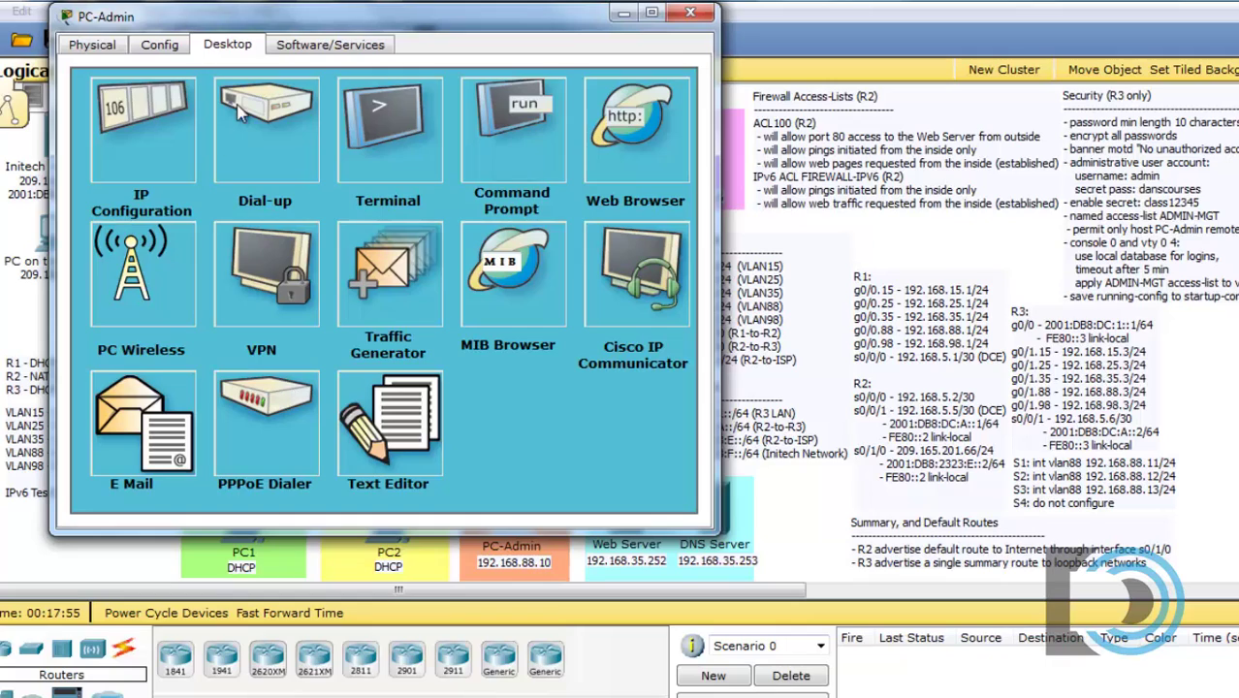
pyautogui.click(150, 127)
pyautogui.write('192.168')
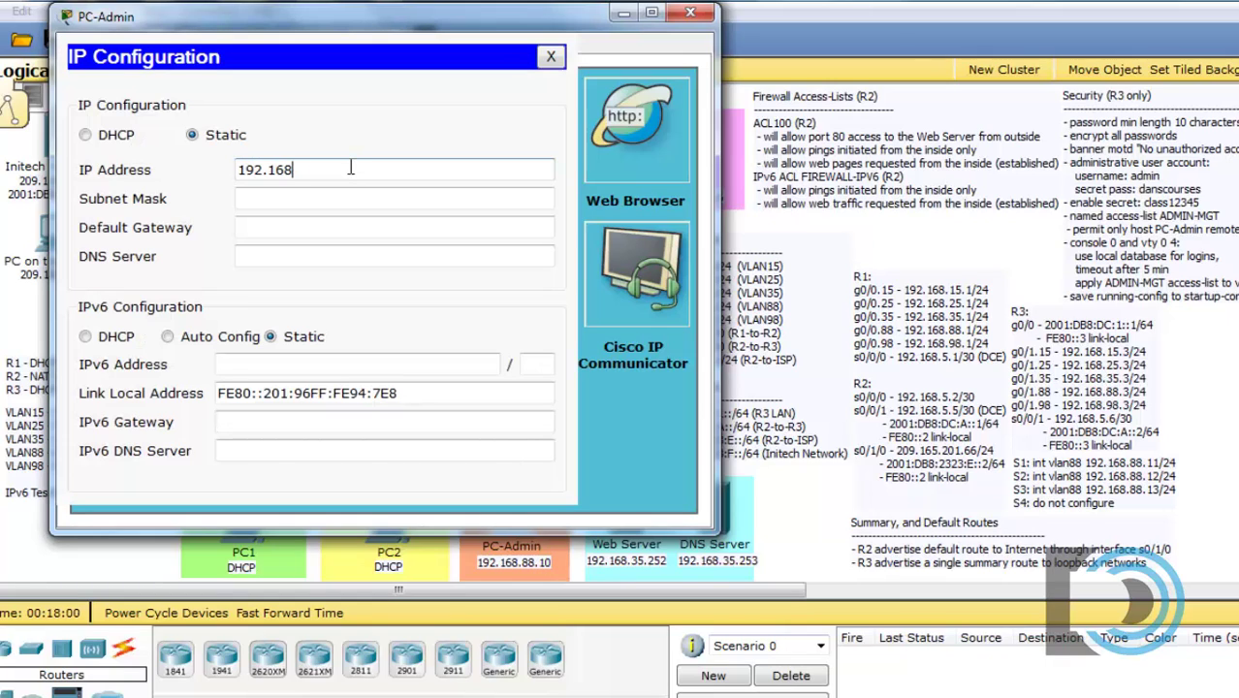
pyautogui.write('.88.10')
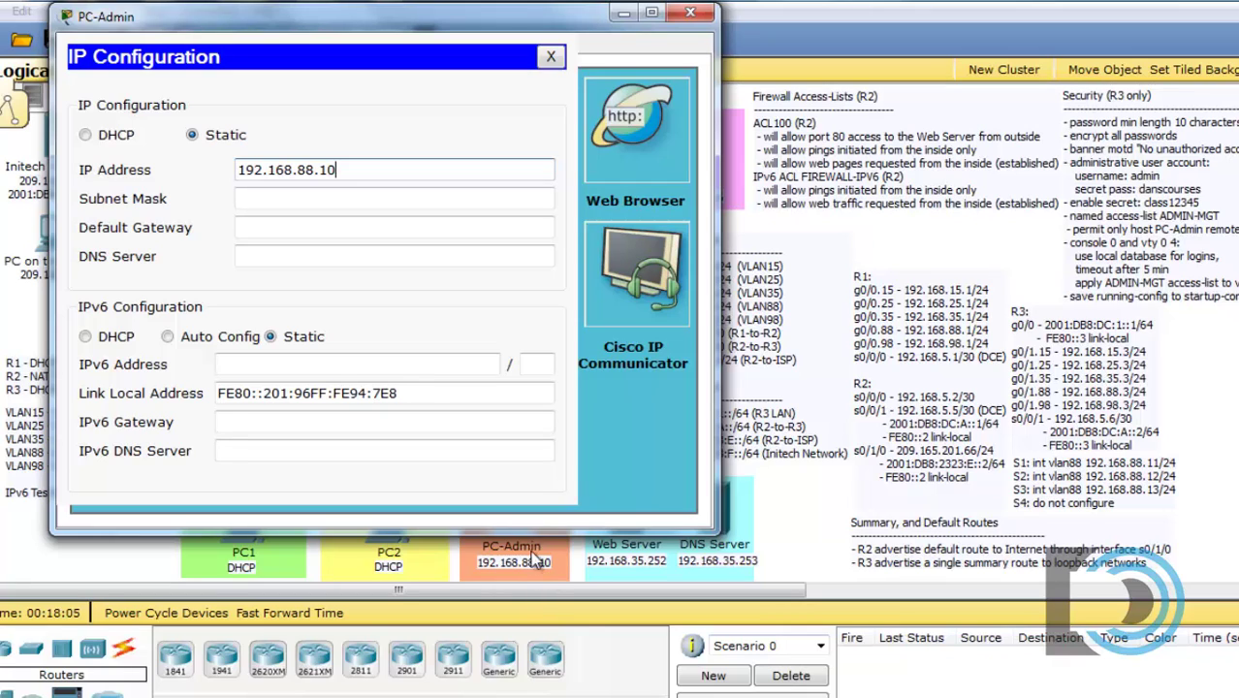
pyautogui.moveTo(296, 171); pyautogui.dragTo(312, 171)
pyautogui.click(272, 198)
# Step: Set PC-Admin's default gateway to 192.168.88.1 and DNS server to 192.168.35.253, and close its configuration
pyautogui.click(264, 226)
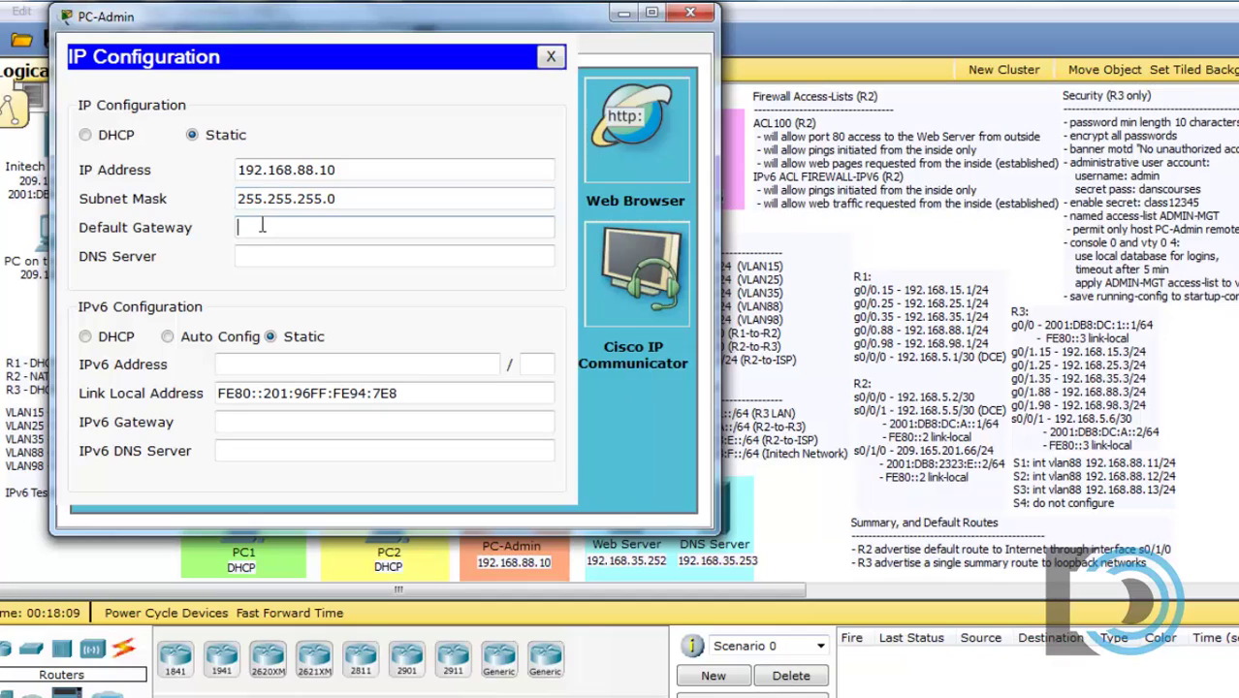
pyautogui.write('192.168.88.1')
pyautogui.click(262, 257)
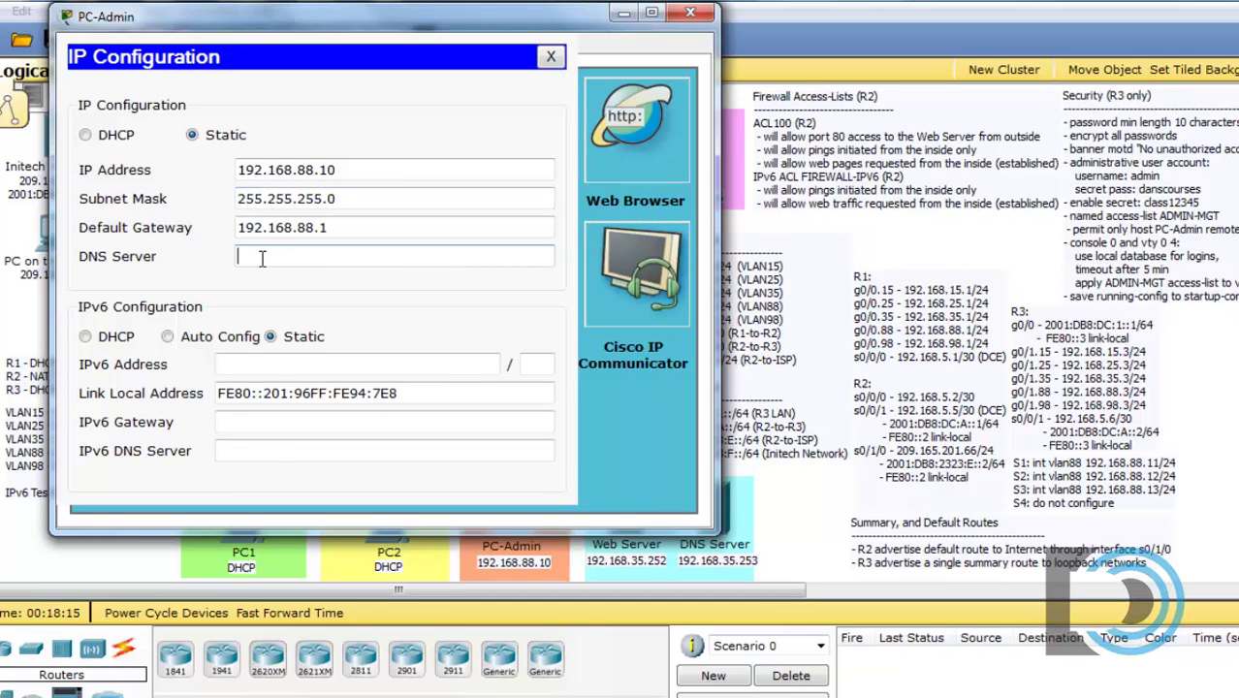
pyautogui.write('192.168.35.253')
pyautogui.click(550, 57)
pyautogui.click(691, 13)
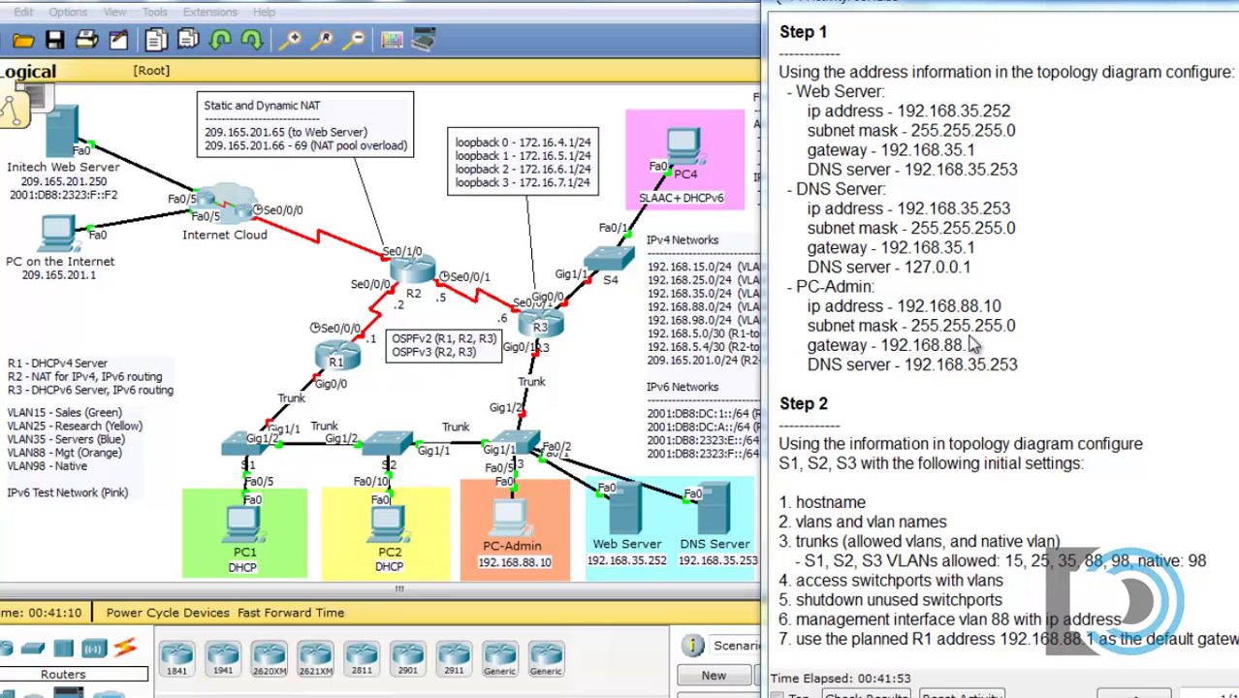
# Step: Review the Step 2 switch requirements in the activity instructions, including the trunks' allowed and native VLANs, against the topology diagram
pyautogui.scroll(-6, 1004, 349)
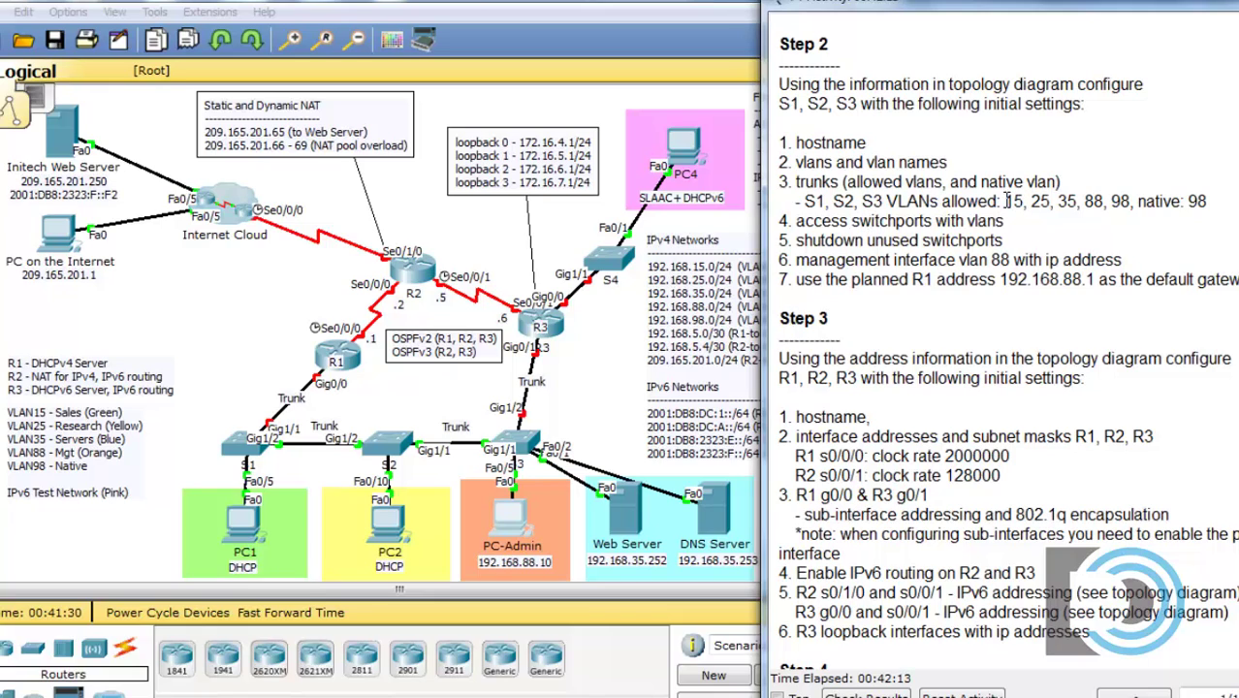
pyautogui.moveTo(1006, 202); pyautogui.dragTo(1212, 206)
pyautogui.click(1202, 233)
pyautogui.moveTo(1134, 201); pyautogui.dragTo(1218, 203)
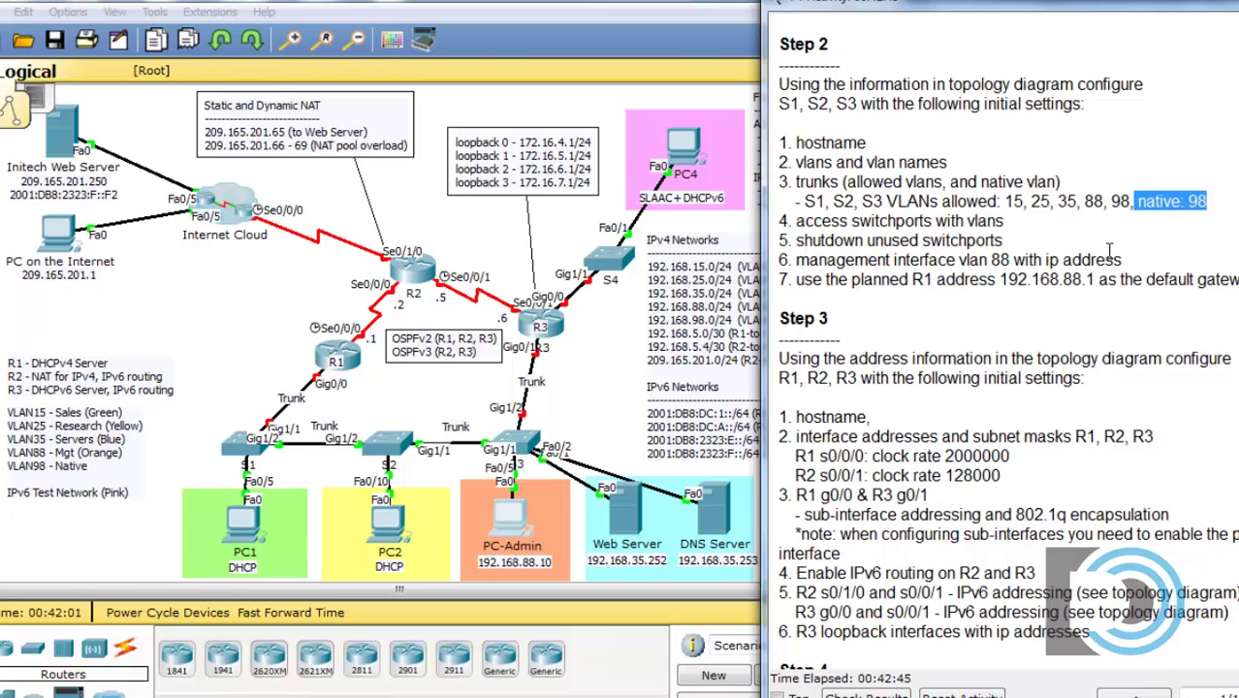
pyautogui.moveTo(1018, 5); pyautogui.dragTo(1011, 536)
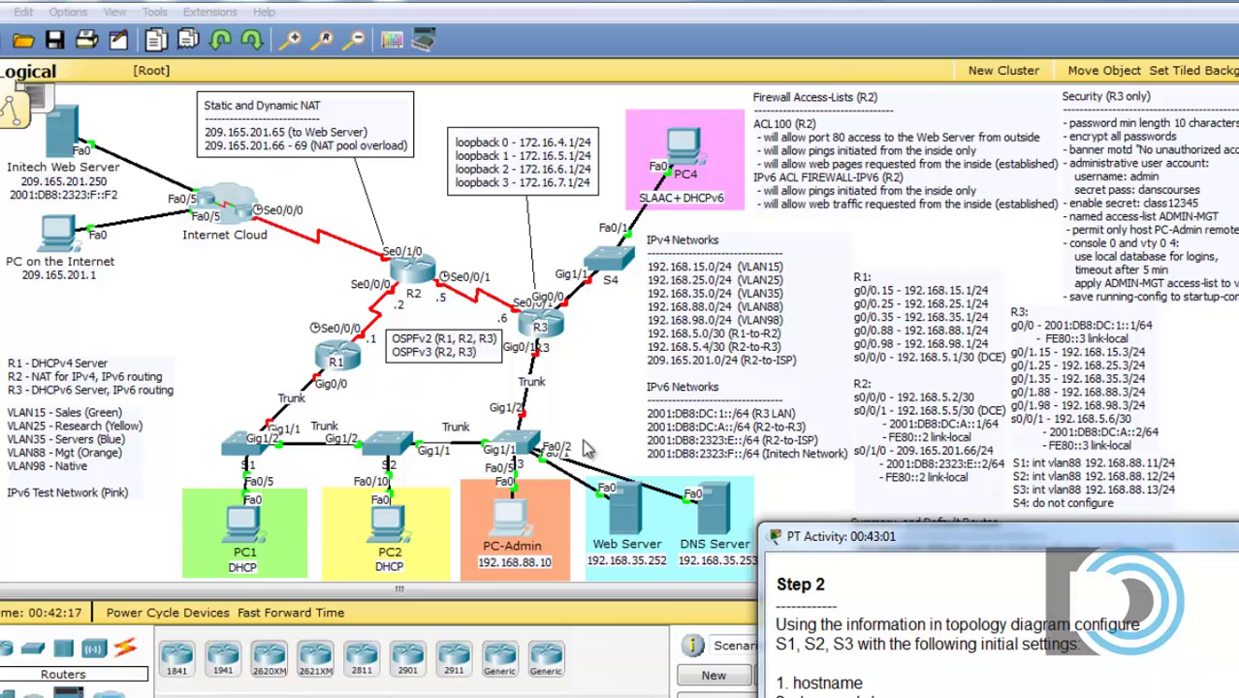
pyautogui.moveTo(1054, 541); pyautogui.dragTo(1060, 8)
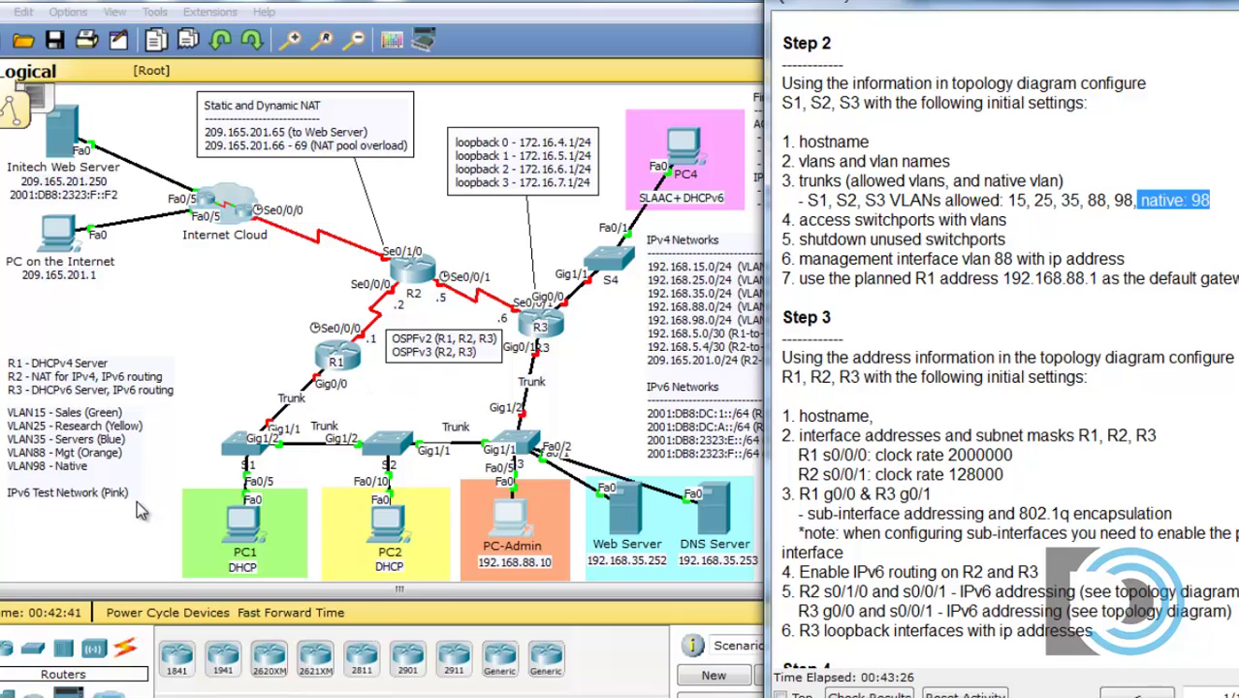
# Step: Open S1's command-line interface and widen its window so the console lines fit
pyautogui.click(243, 454)
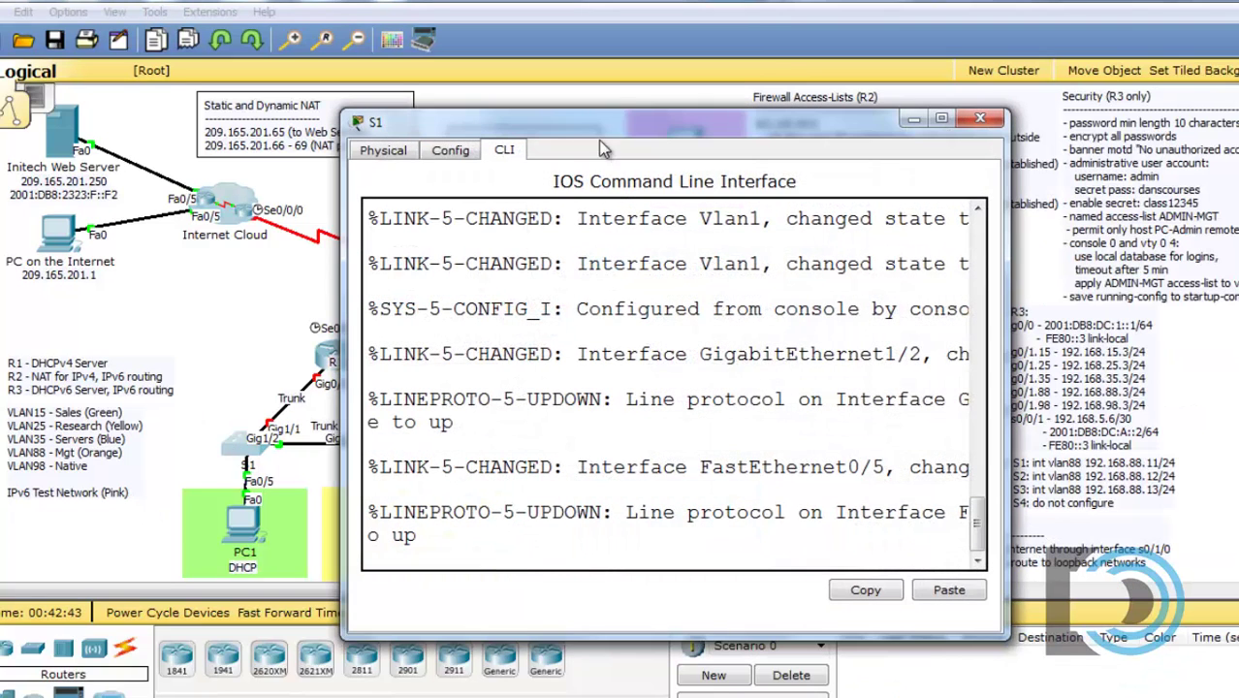
pyautogui.moveTo(644, 140); pyautogui.dragTo(494, 45)
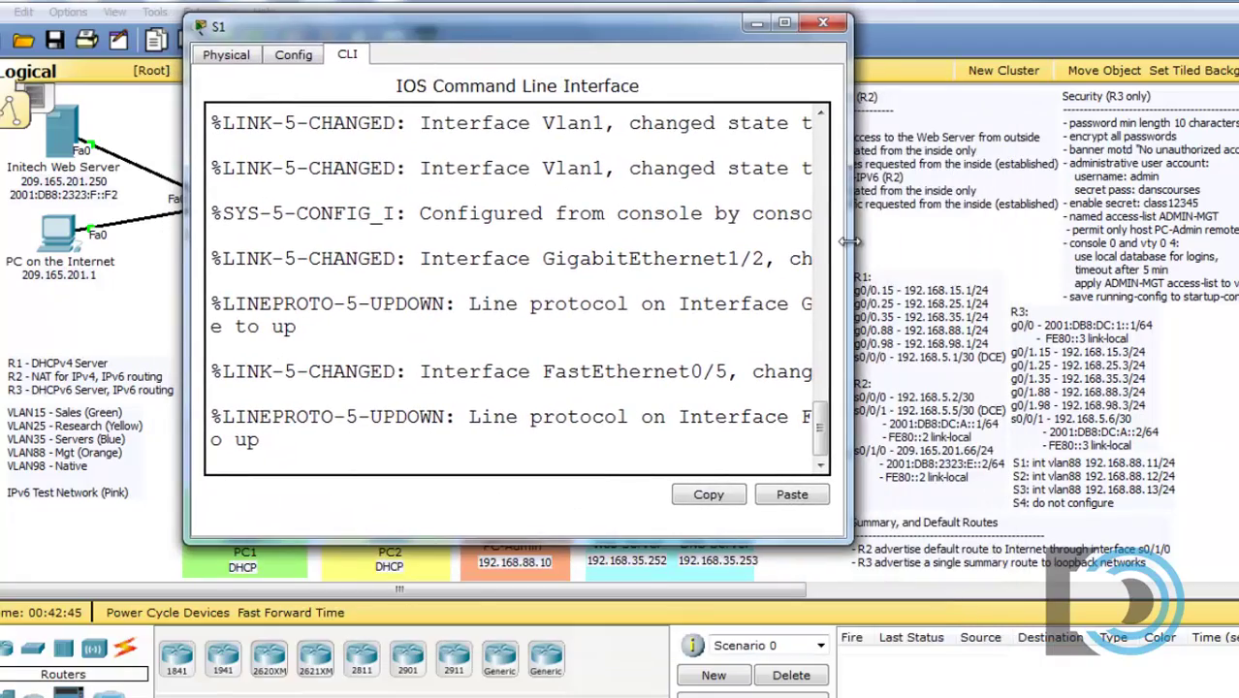
pyautogui.moveTo(850, 247); pyautogui.dragTo(1063, 278)
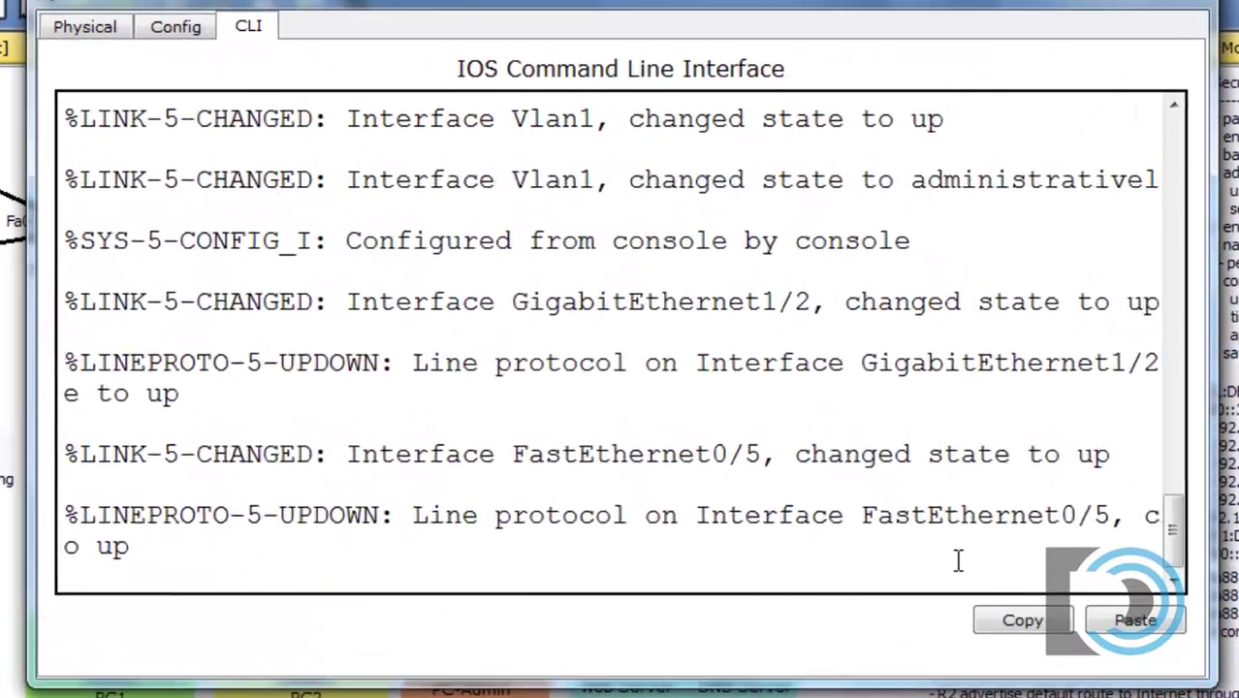
# Step: Enter global configuration mode on the switch and set its hostname to S1
pyautogui.press('Return')
pyautogui.write('en')
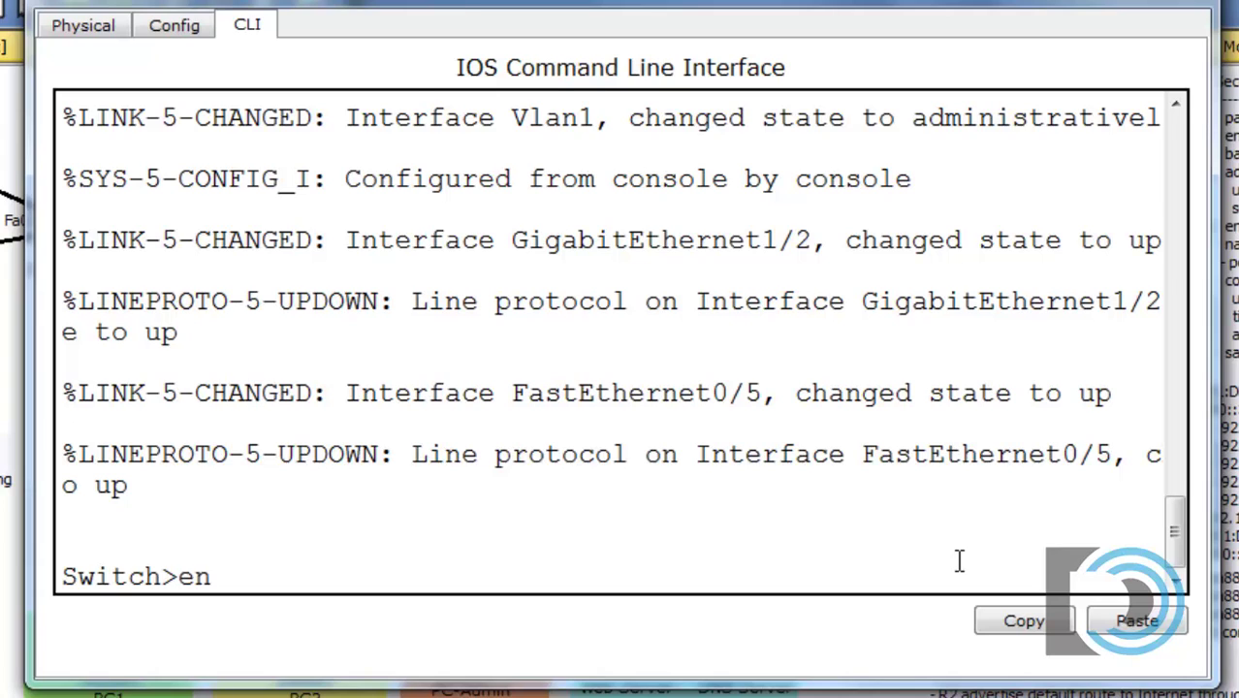
pyautogui.press('Return')
pyautogui.write('co')
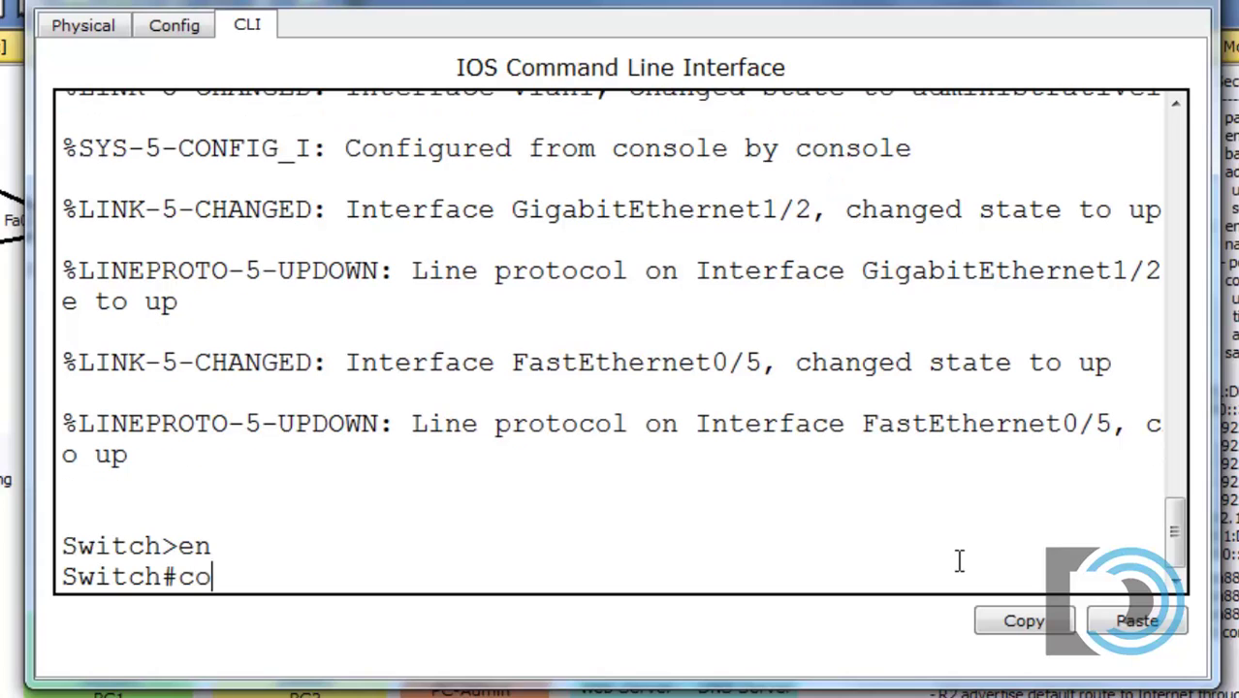
pyautogui.write('nf t')
pyautogui.press('Return')
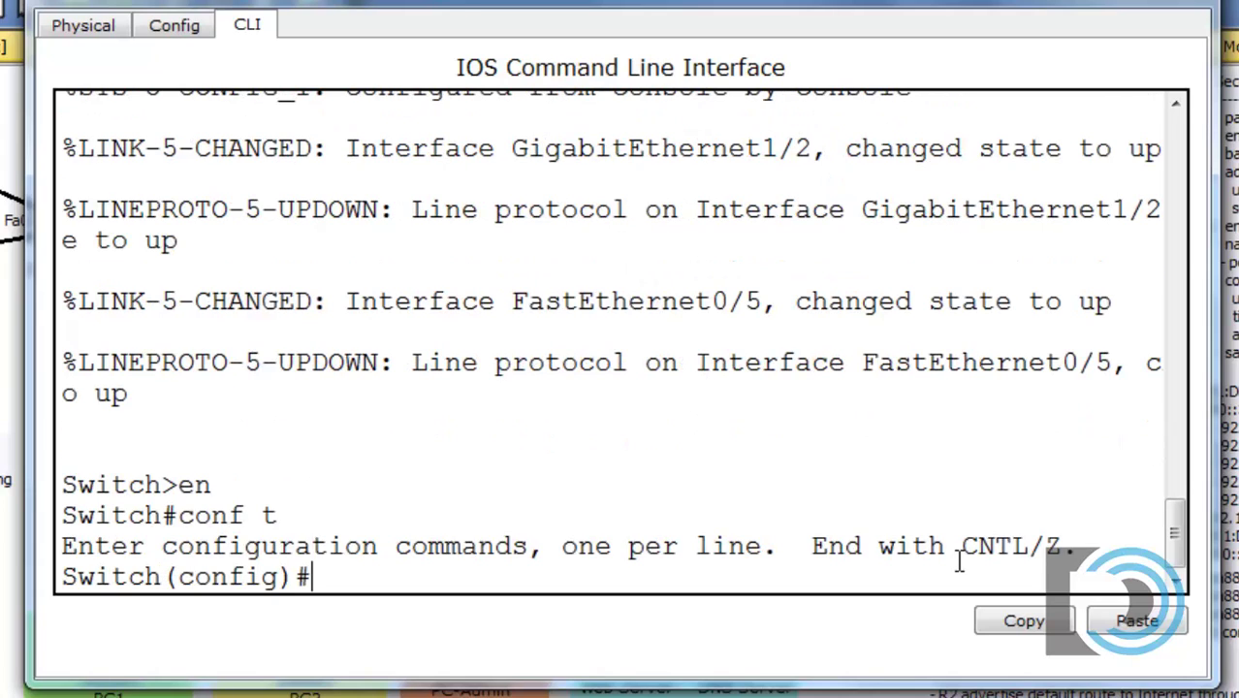
pyautogui.write('hostn')
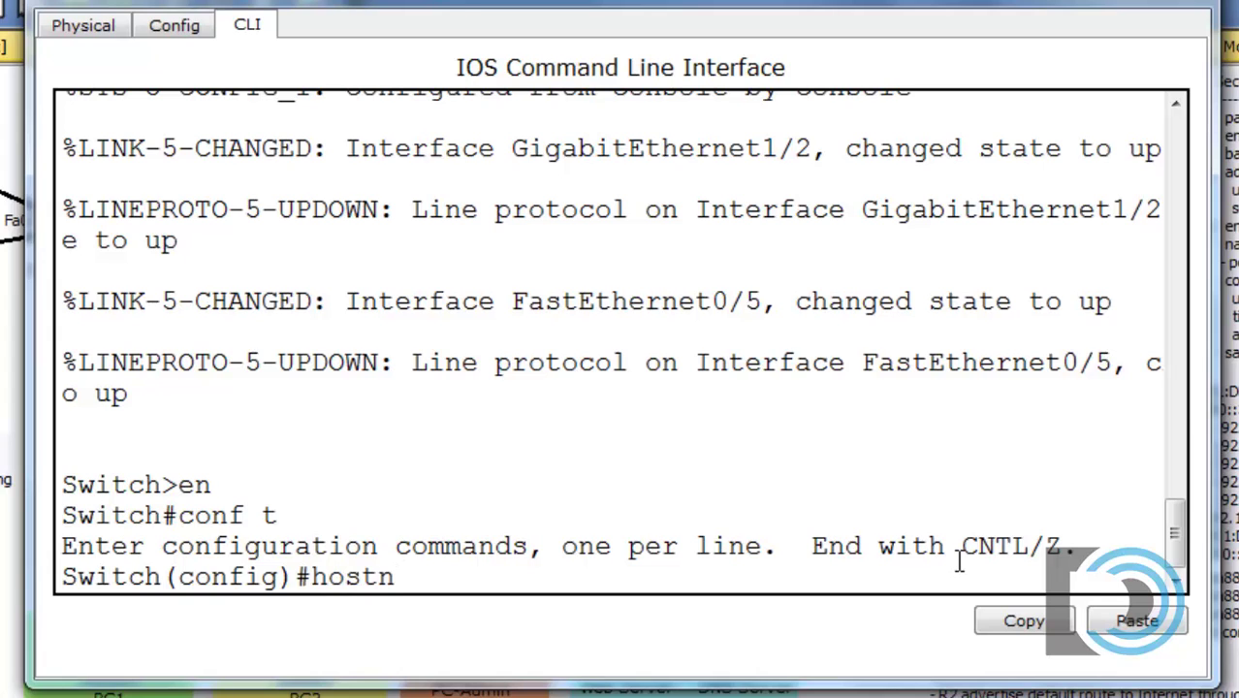
pyautogui.write('ame S1')
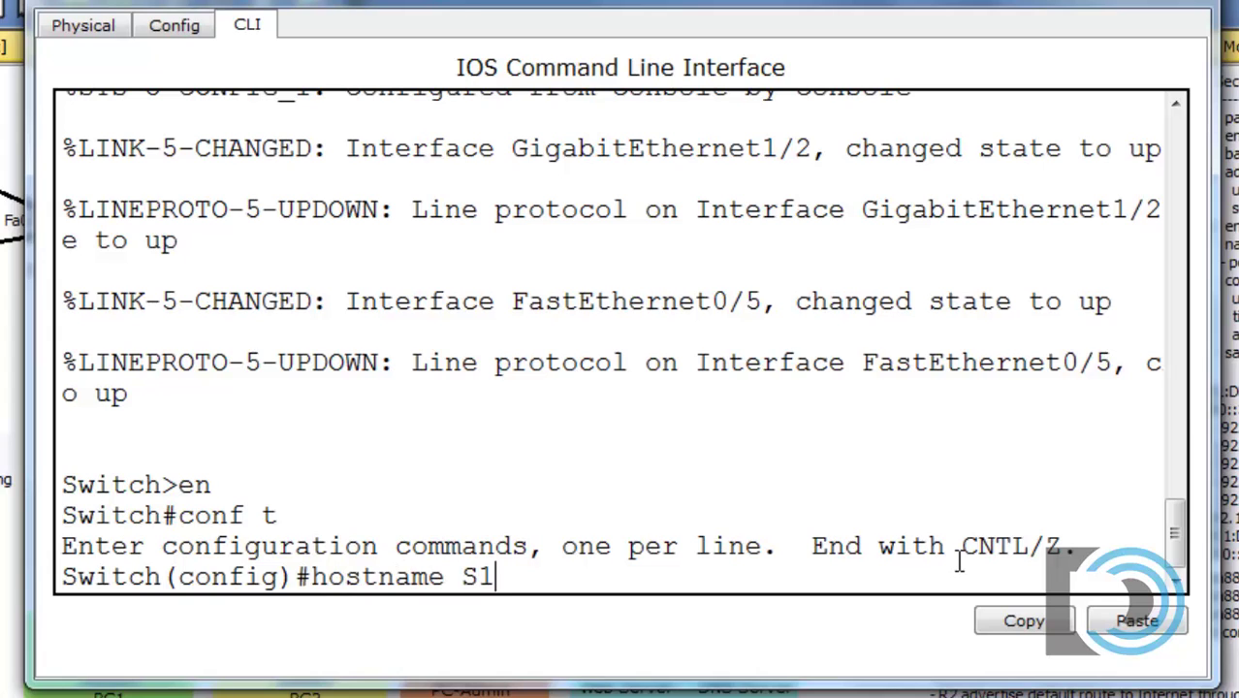
pyautogui.press('Return')
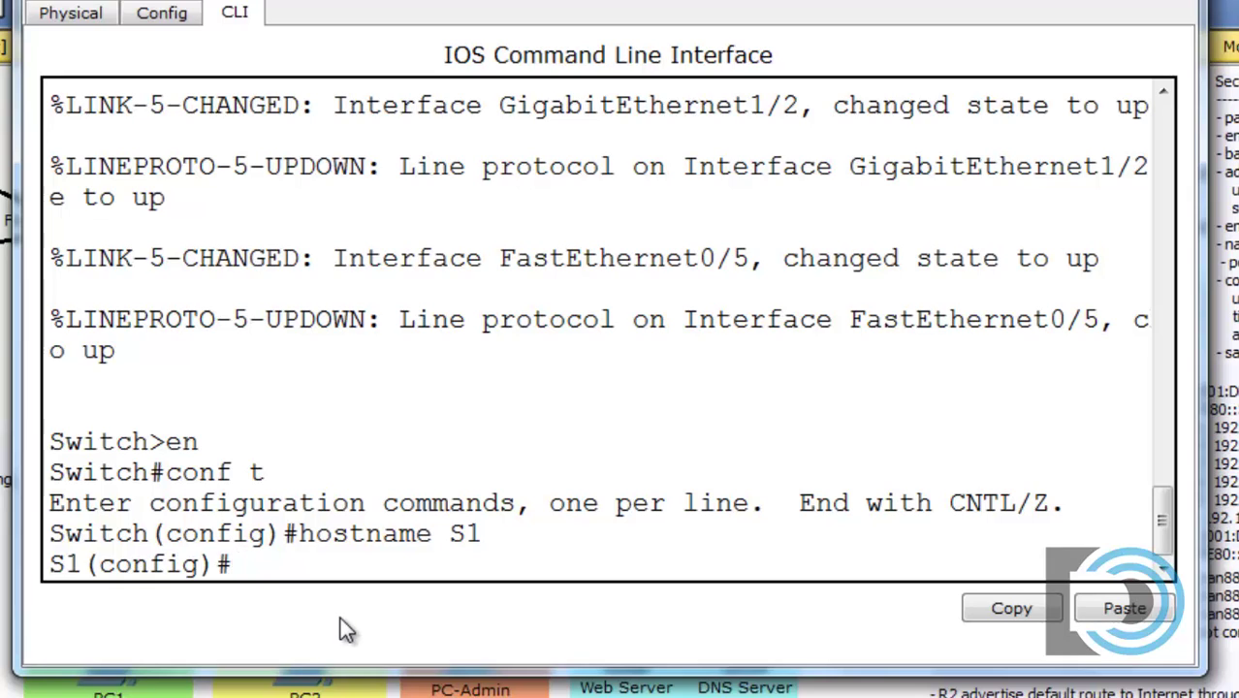
# Step: Create VLAN 15 on S1 and name it Sales
pyautogui.write('vlan 15')
pyautogui.press('Return')
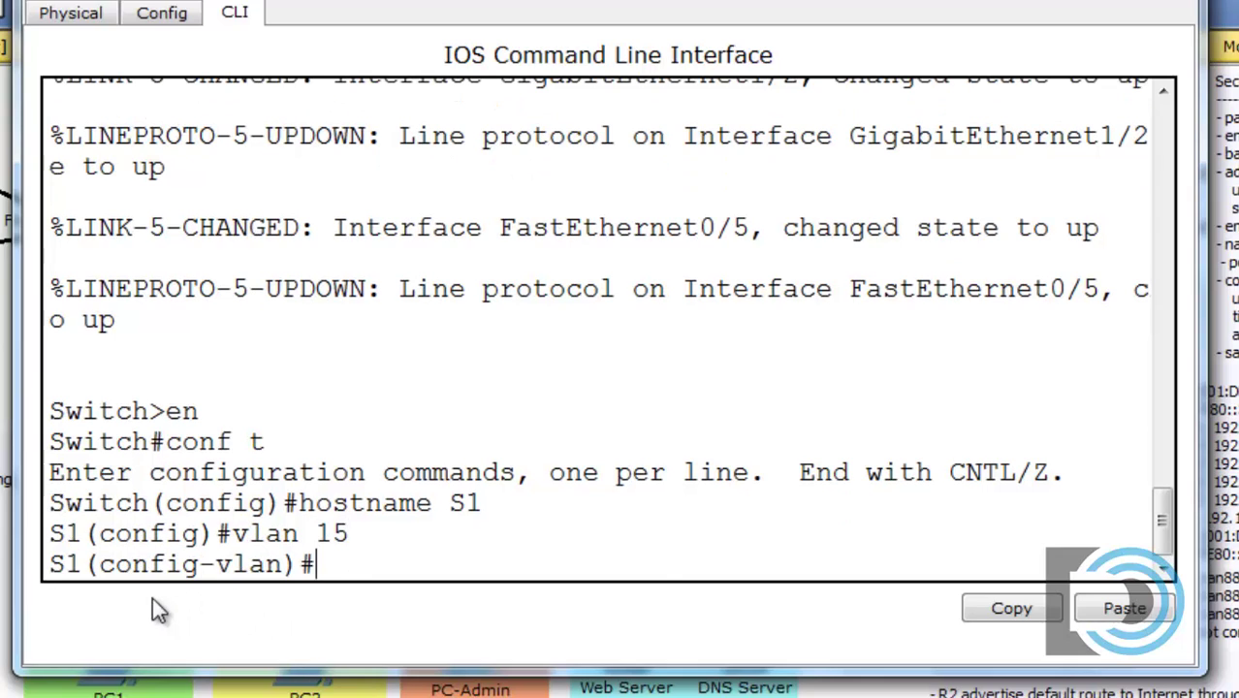
pyautogui.write('name ')
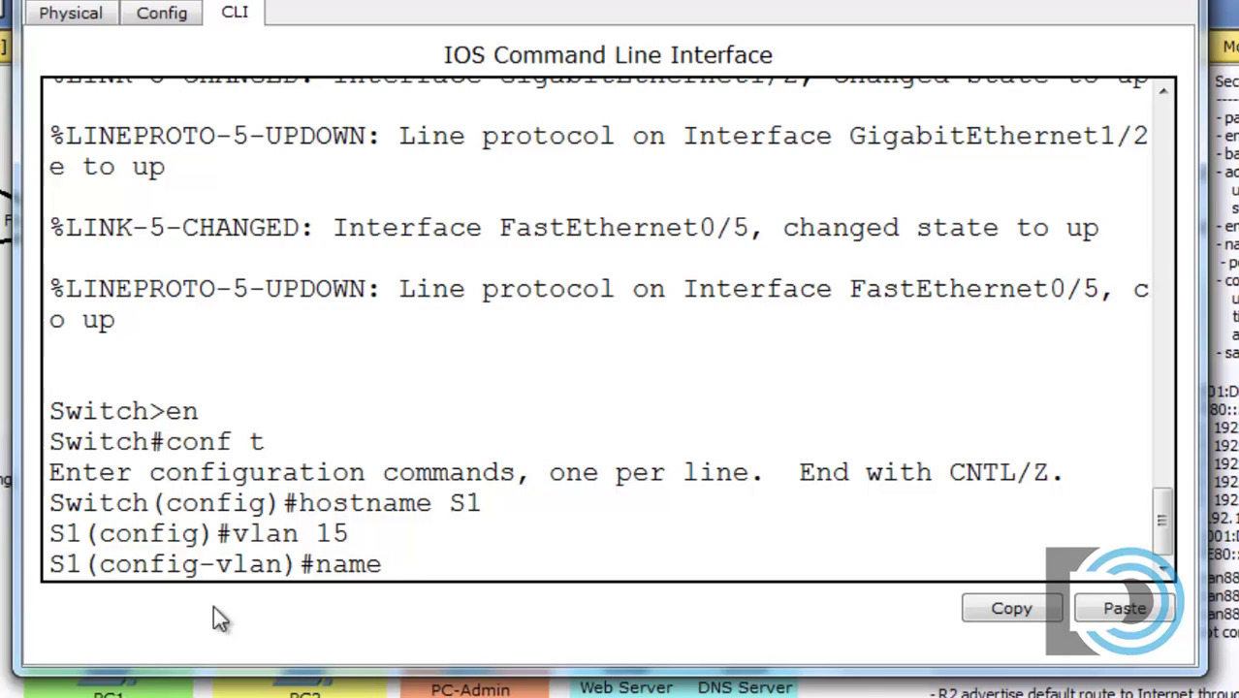
pyautogui.write('Sales')
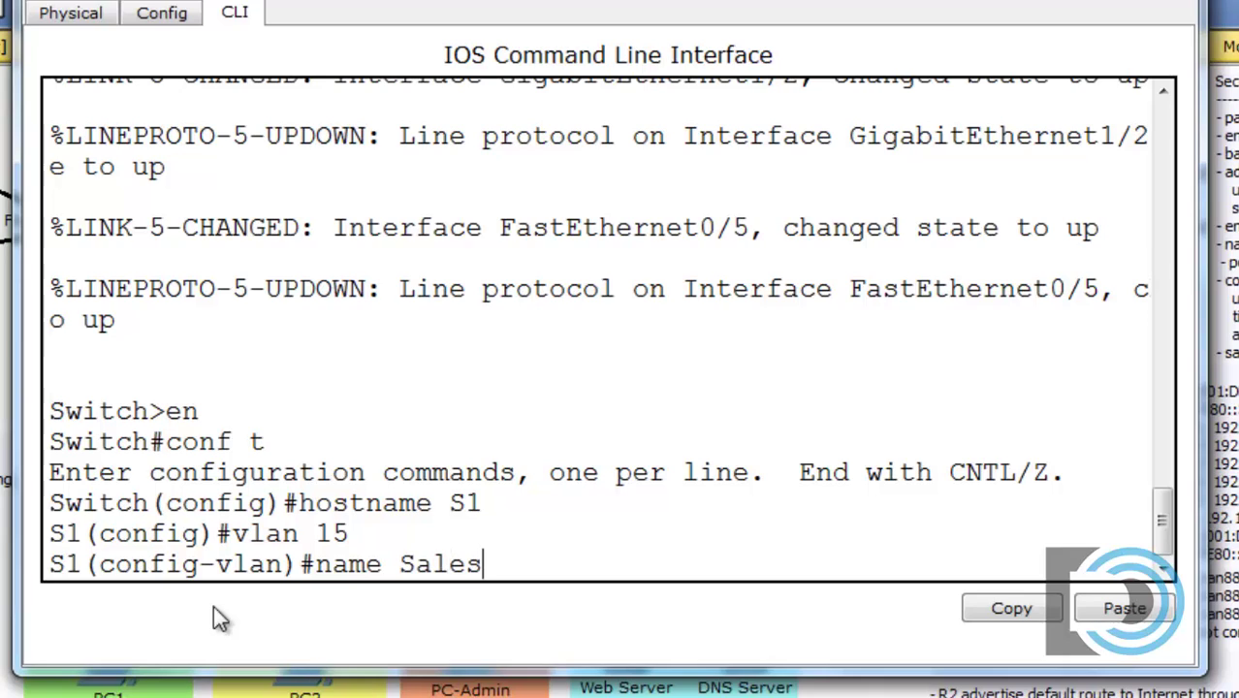
pyautogui.press('Return')
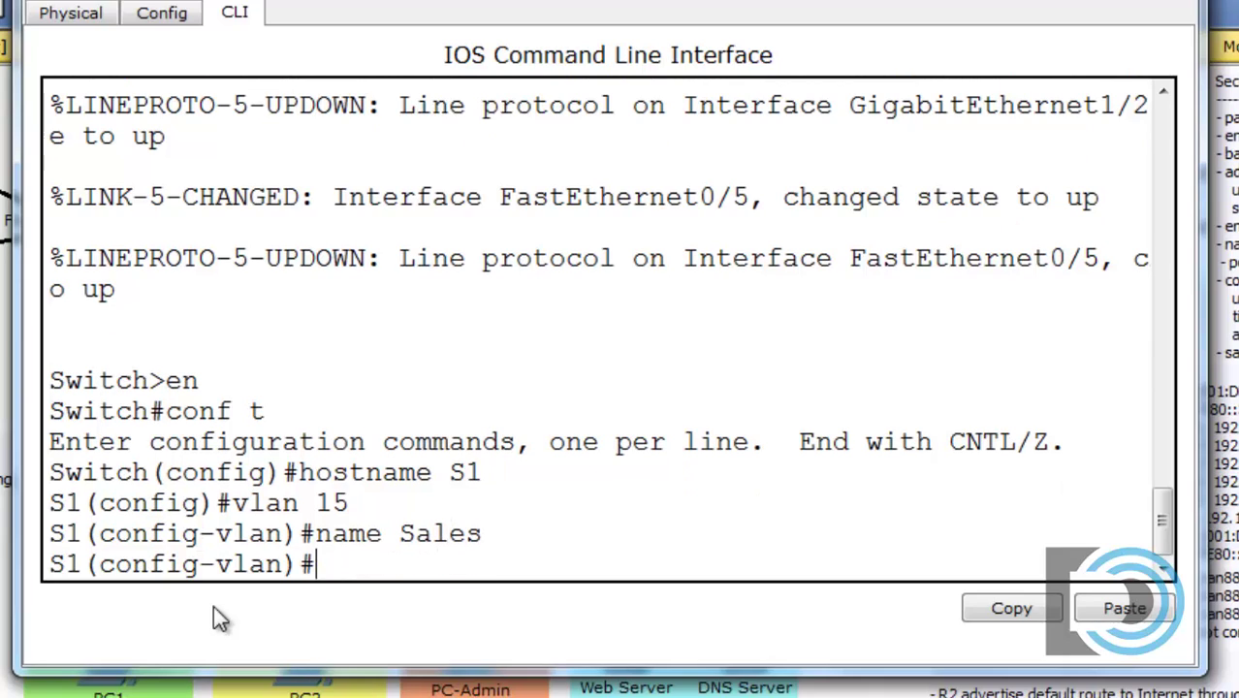
# Step: Create VLAN 25 on S1 and name it Research
pyautogui.write('vlan 25')
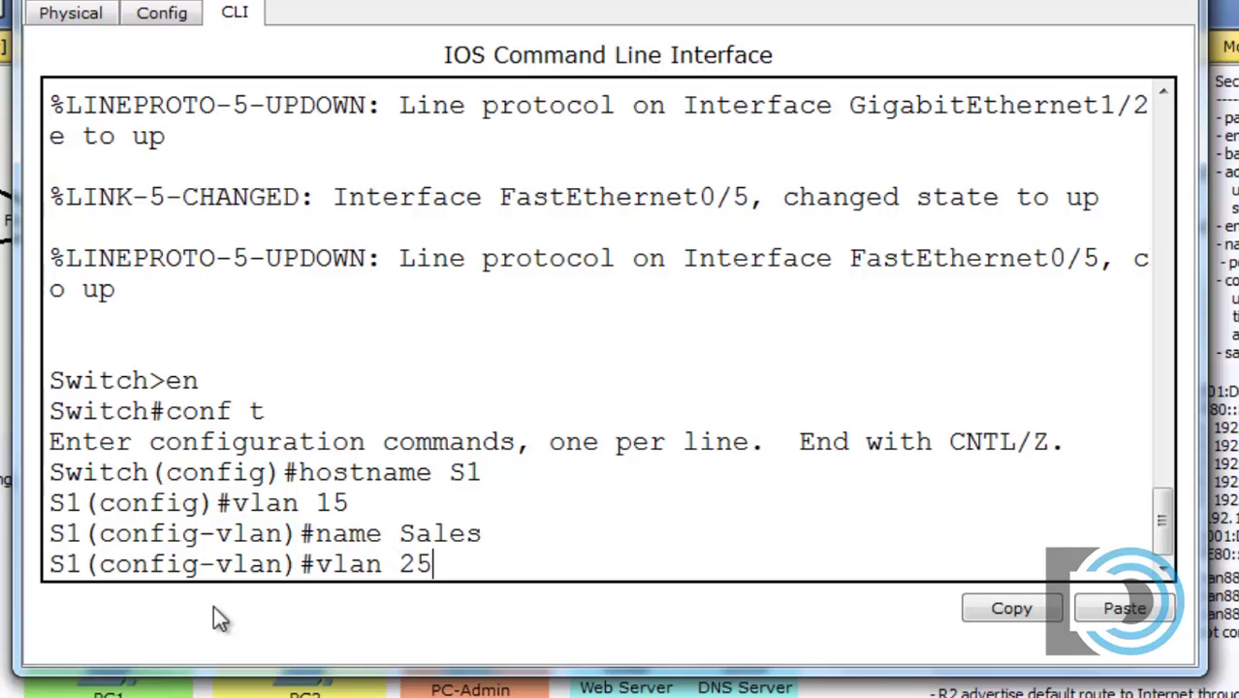
pyautogui.press('Return')
pyautogui.write('name ')
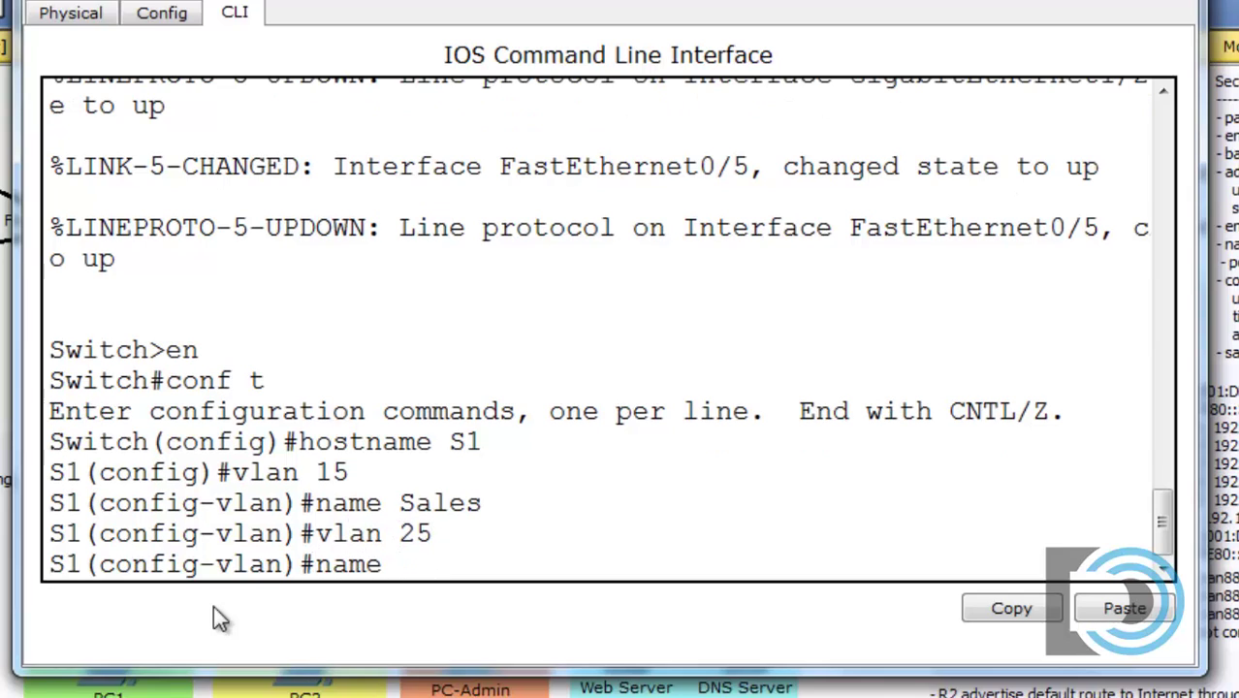
pyautogui.write('Research')
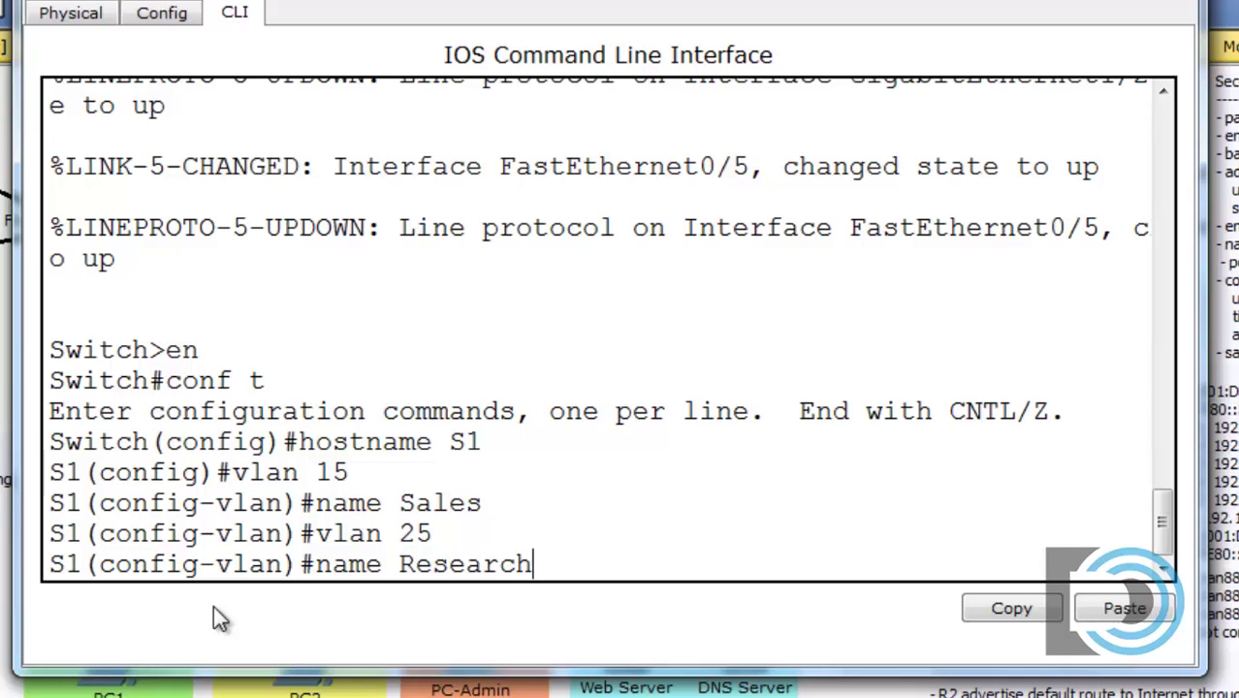
pyautogui.press('Return')
# Step: Create VLAN 35 on S1 and name it Servers
pyautogui.write('vlan)#vlan')
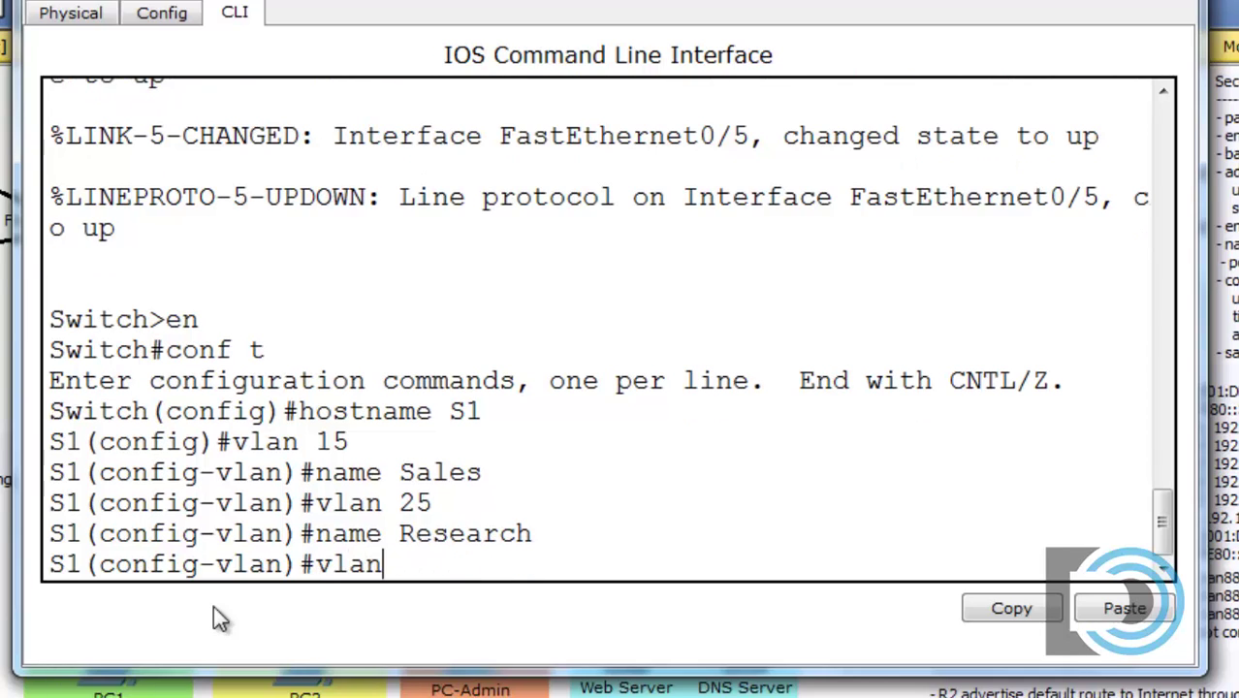
pyautogui.write(' 35')
pyautogui.press('Return')
pyautogui.write('name ')
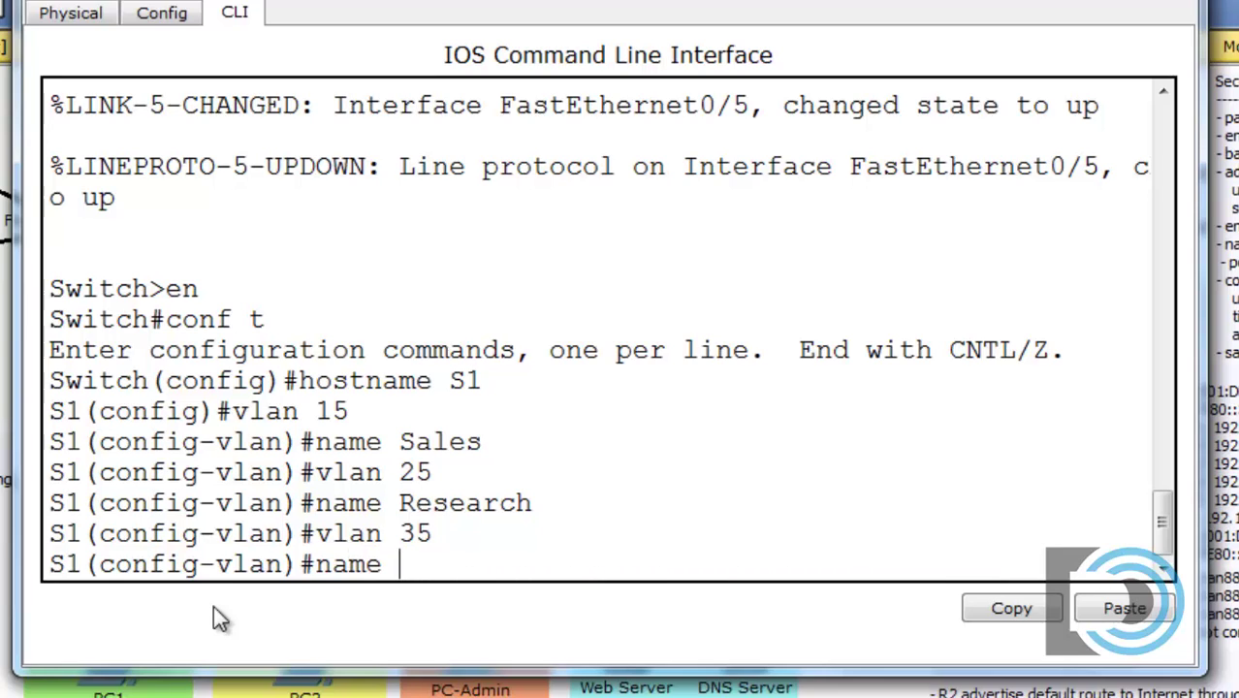
pyautogui.write('Servers')
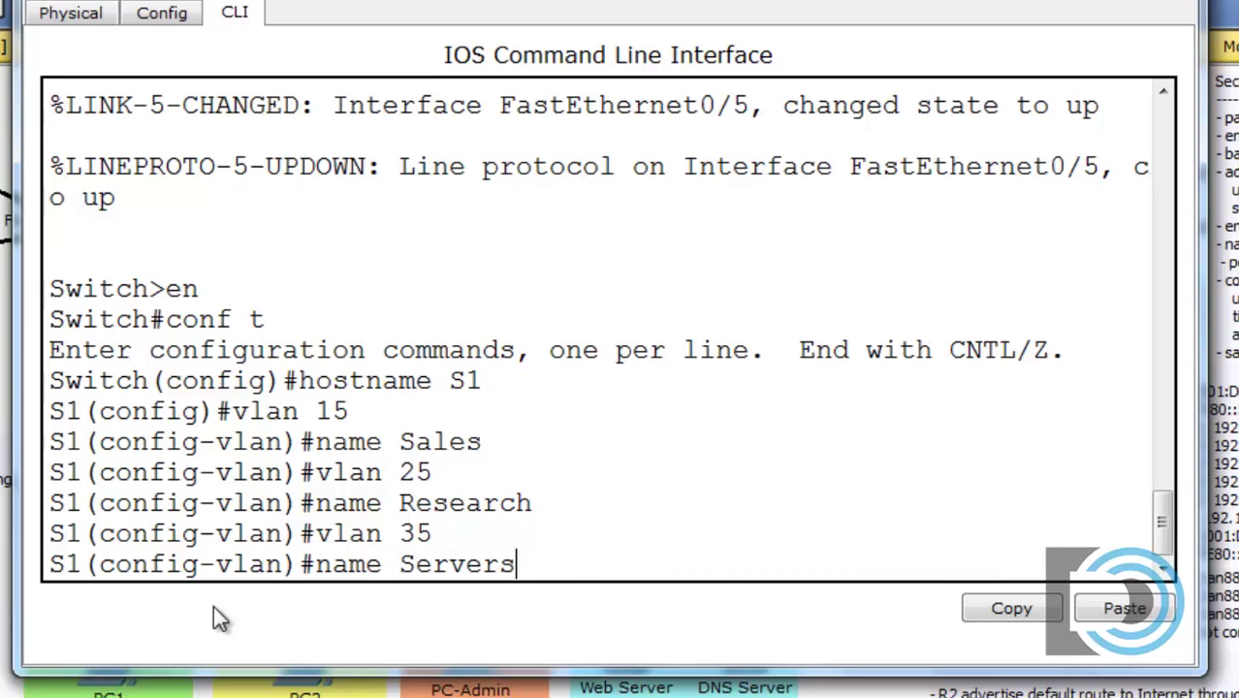
pyautogui.press('Return')
# Step: Create VLAN 88 on S1 and name it Mgt
pyautogui.write('vlan)#vl')
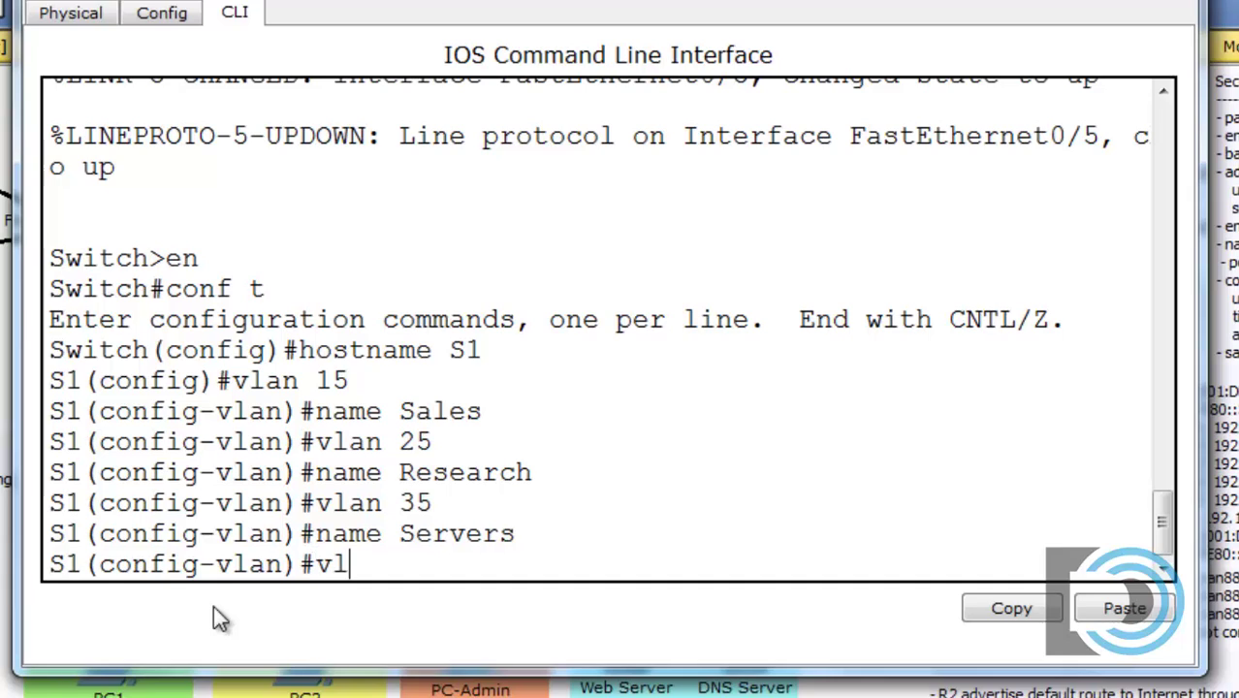
pyautogui.write(' 88')
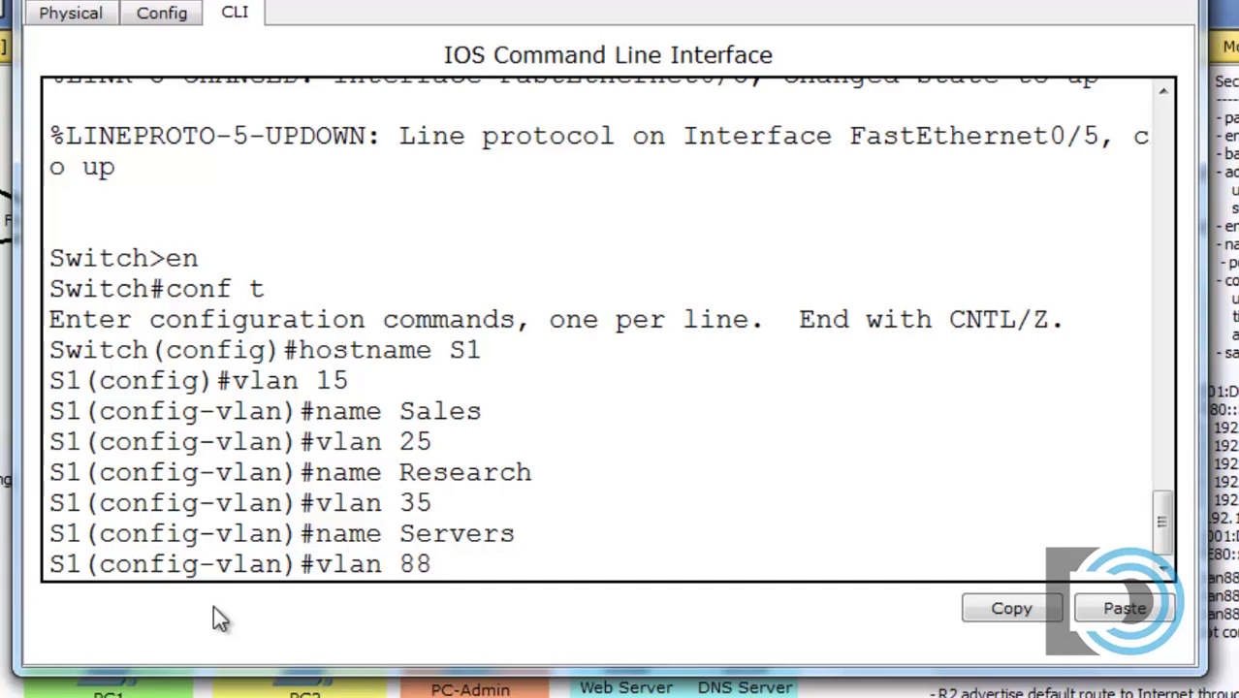
pyautogui.press('Return')
pyautogui.write('name ')
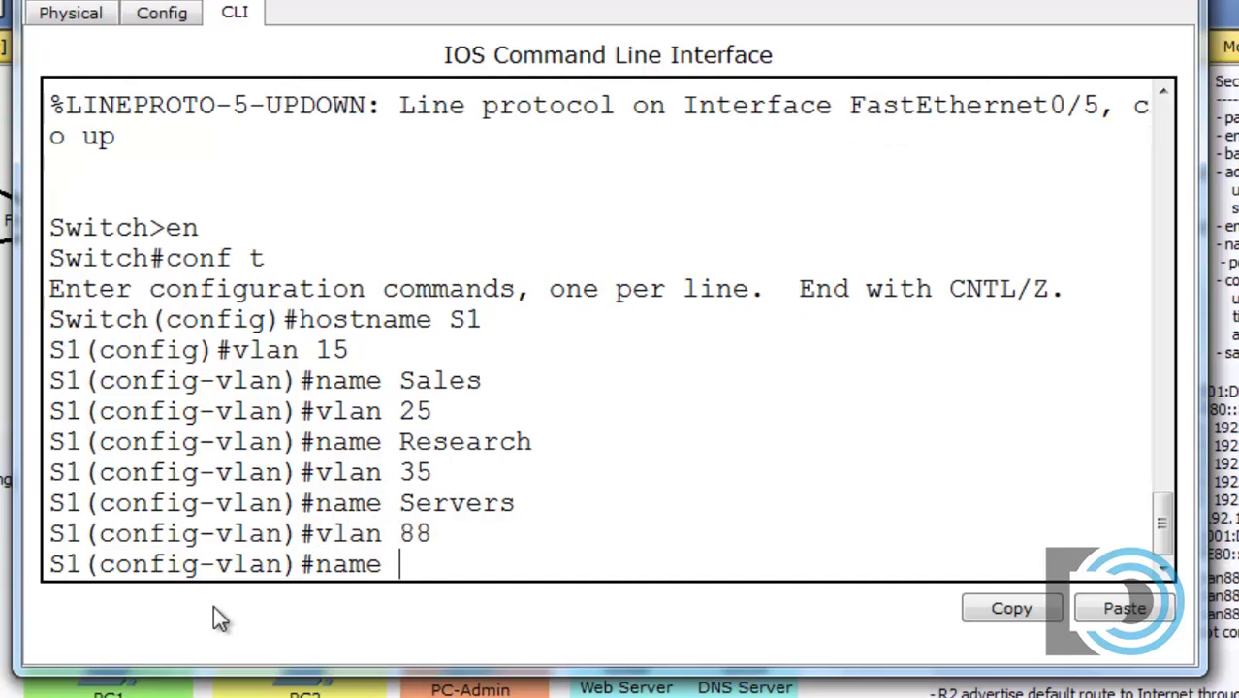
pyautogui.write('Mgt')
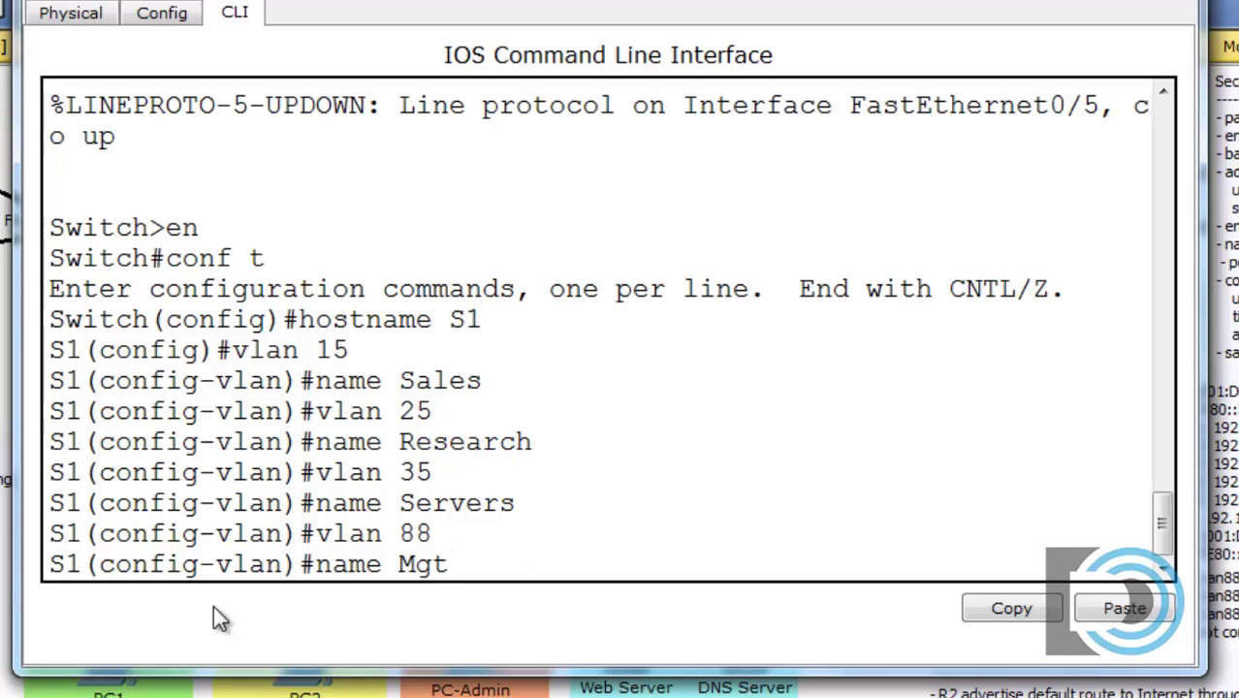
pyautogui.press('Return')
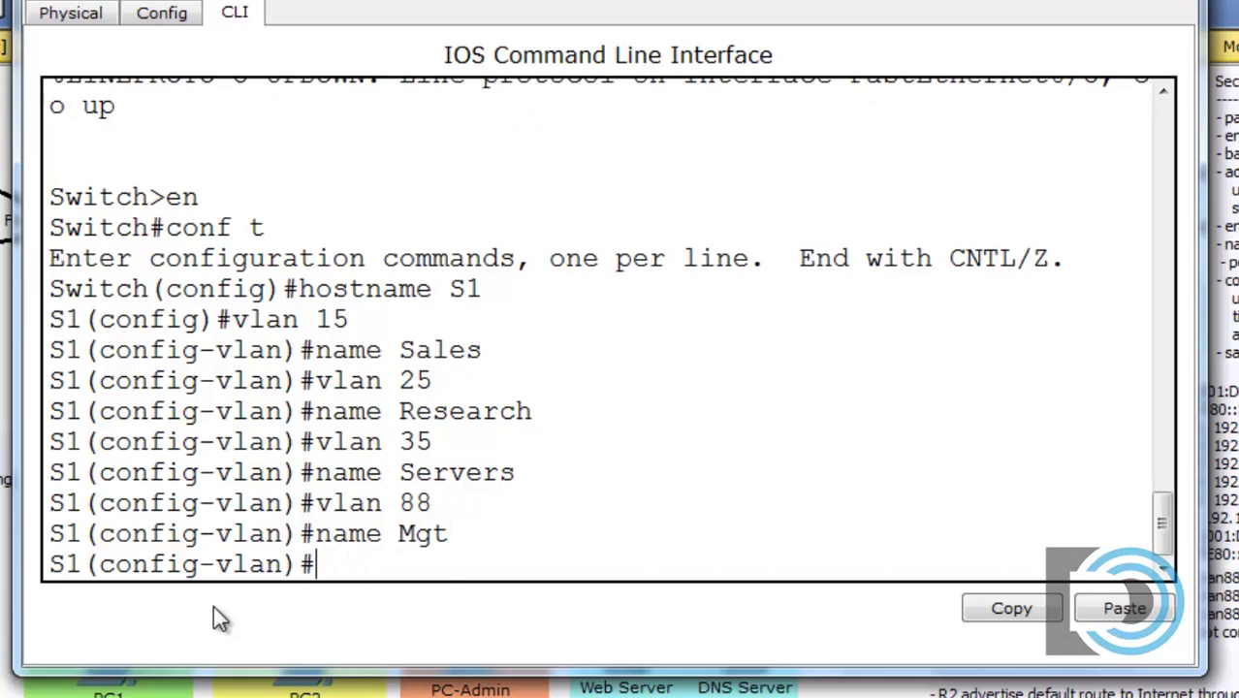
# Step: Create VLAN 98 on S1 and name it Native
pyautogui.write('vlan')
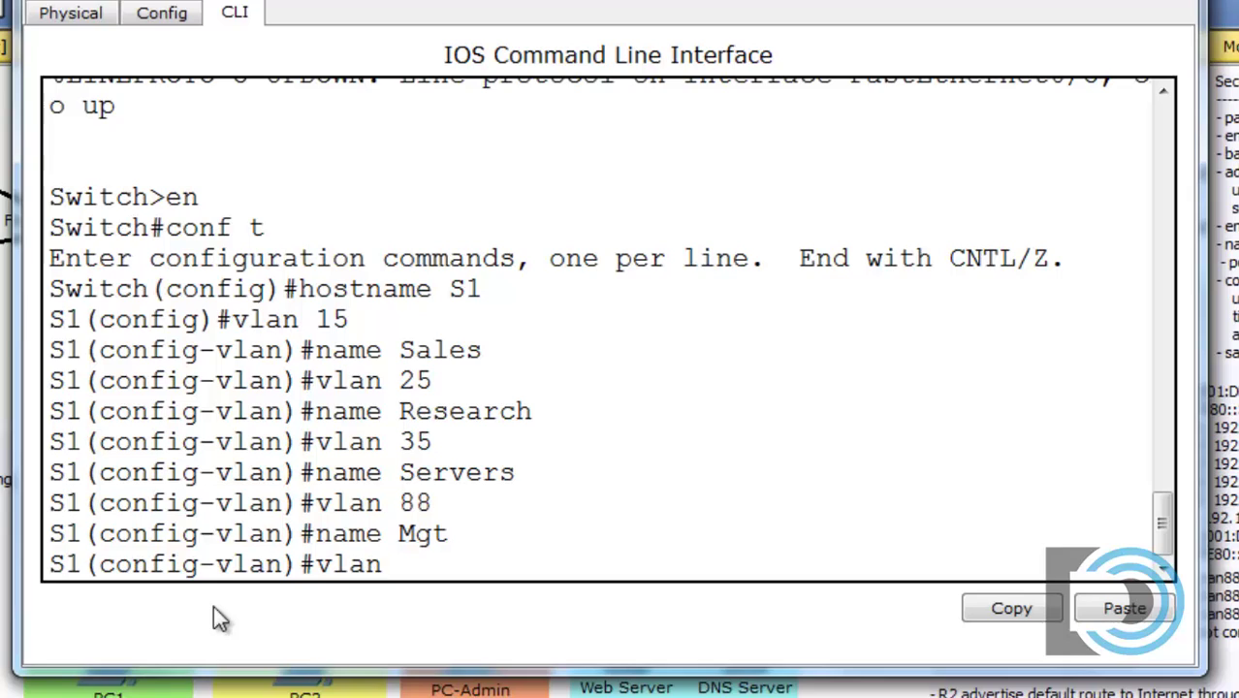
pyautogui.write(' 98')
pyautogui.press('Return')
pyautogui.write('name ')
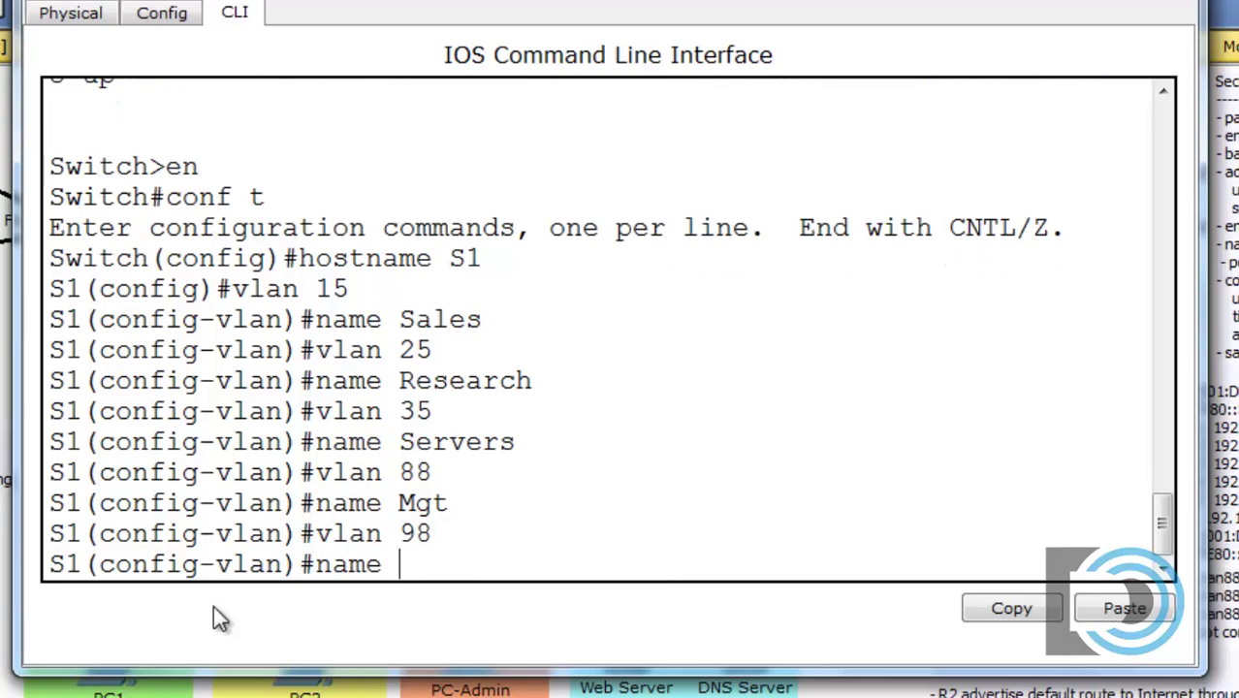
pyautogui.write('Native')
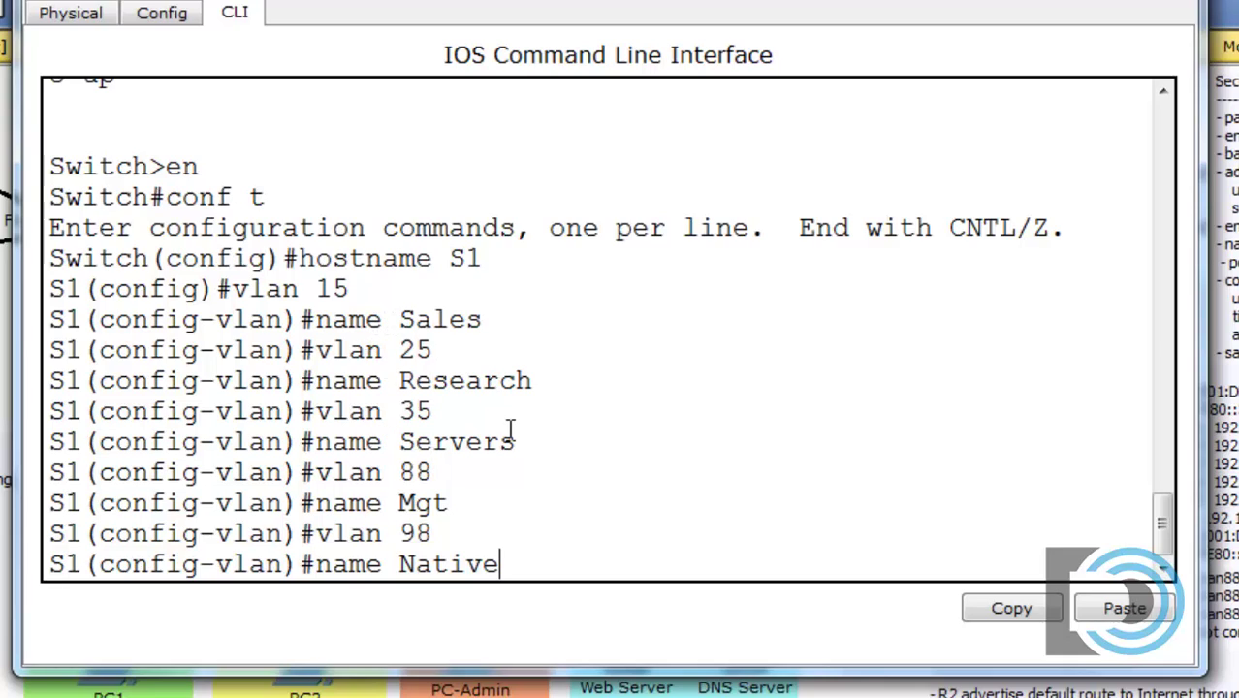
pyautogui.press('Return')
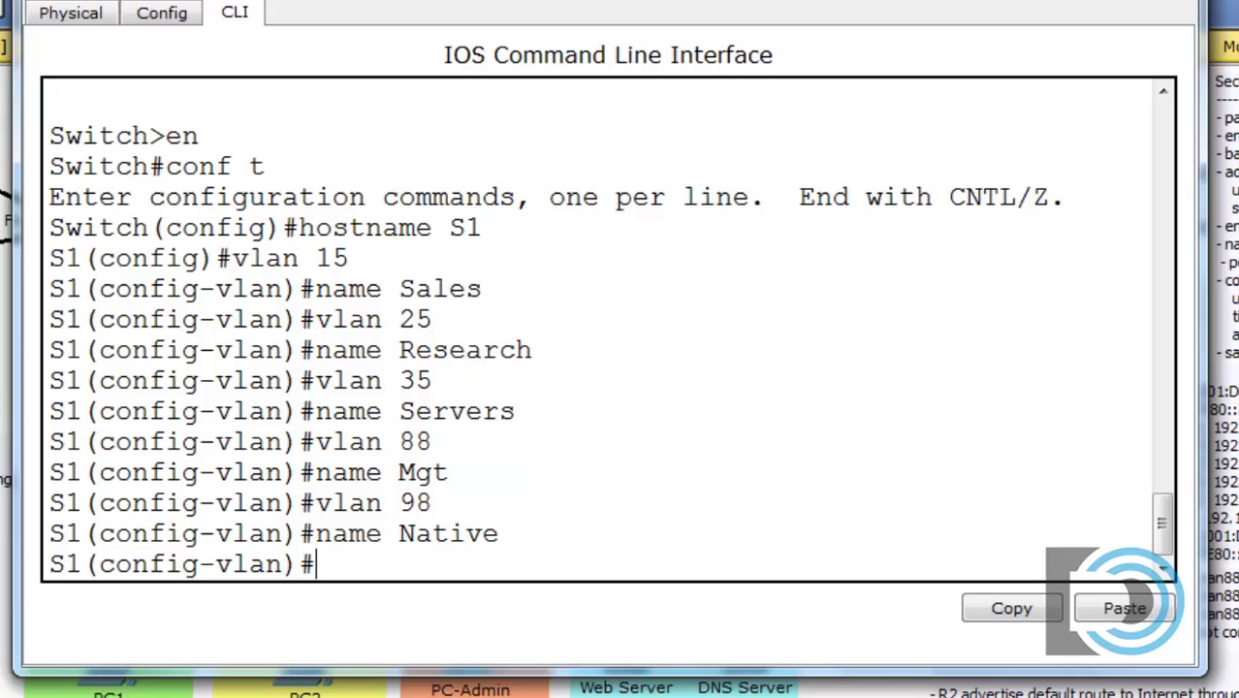
# Step: Leave VLAN configuration on S1 and set interface f0/5 to access mode
pyautogui.hotkey('alt', 'Tab')
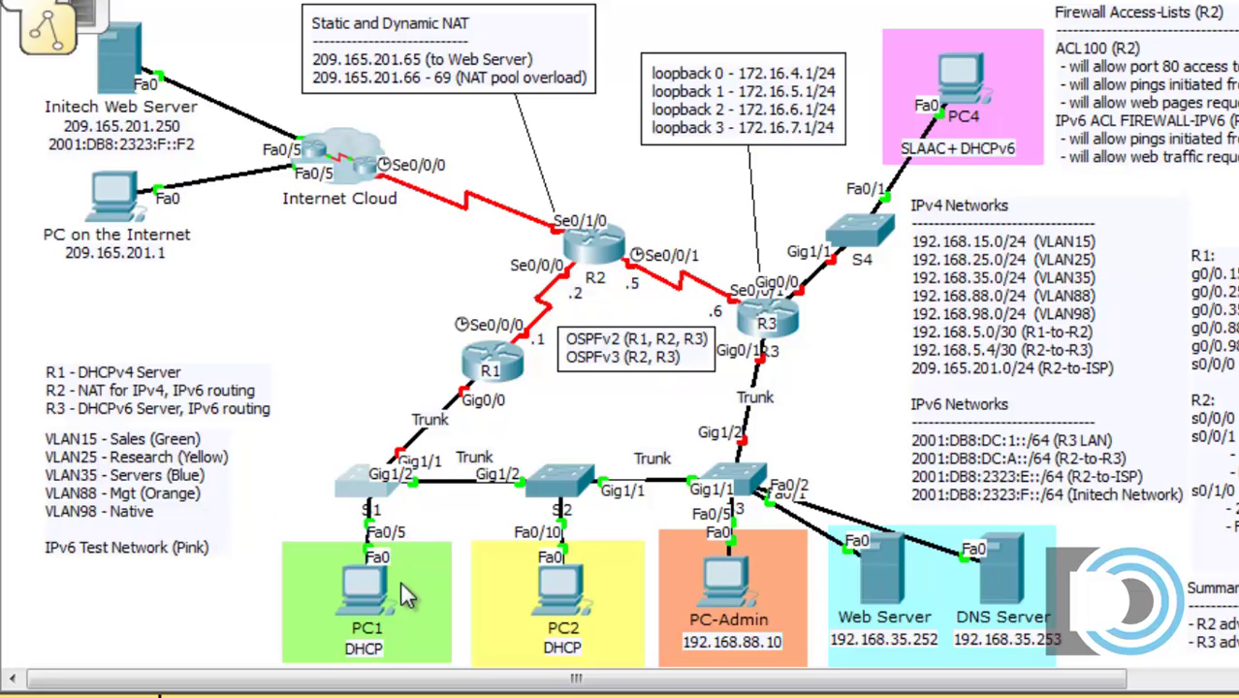
pyautogui.click(361, 485)
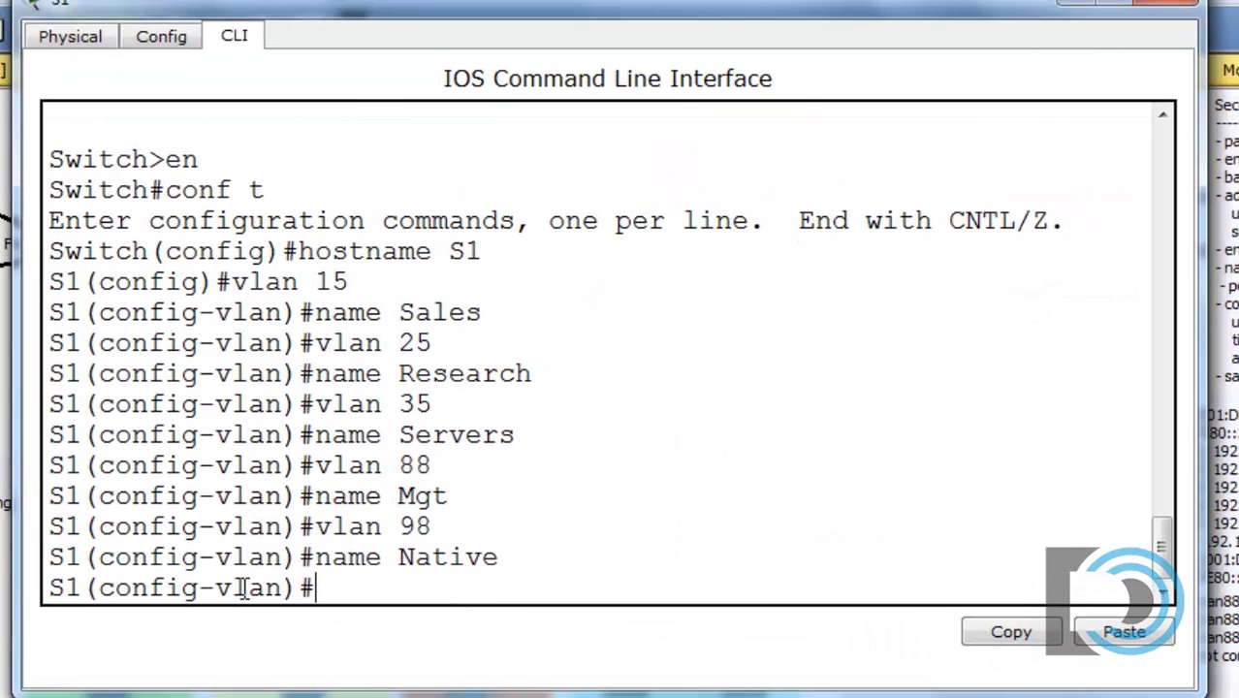
pyautogui.write('exit')
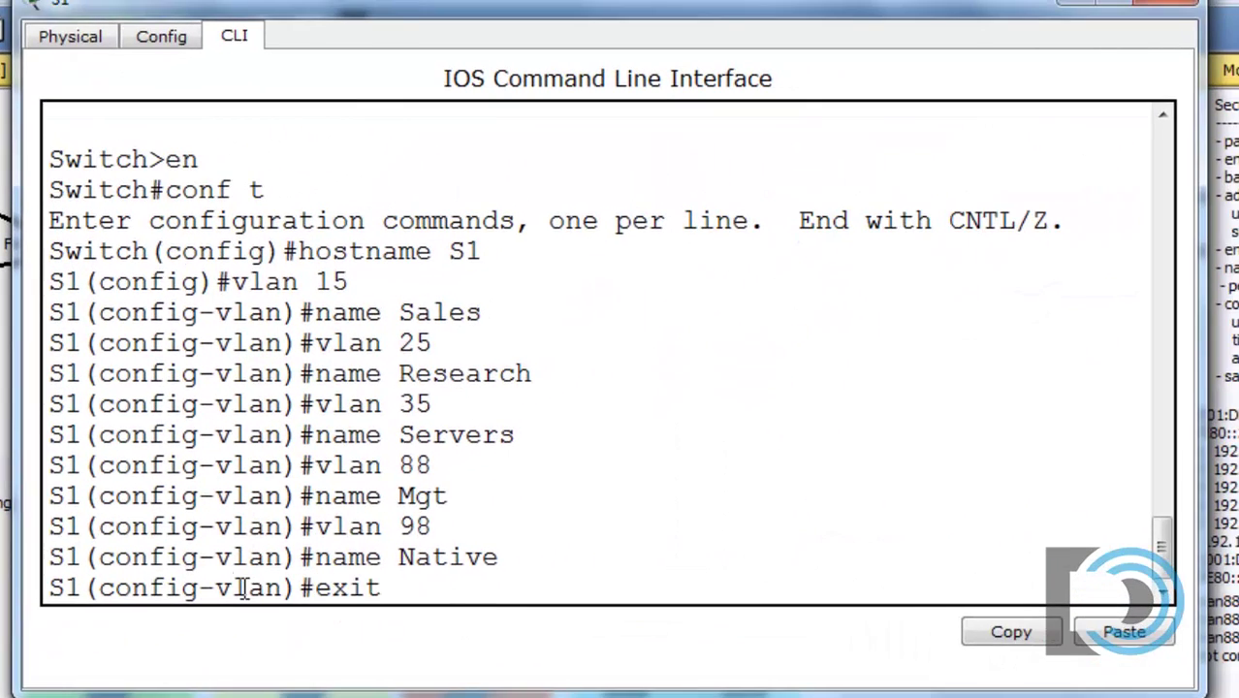
pyautogui.press('Return')
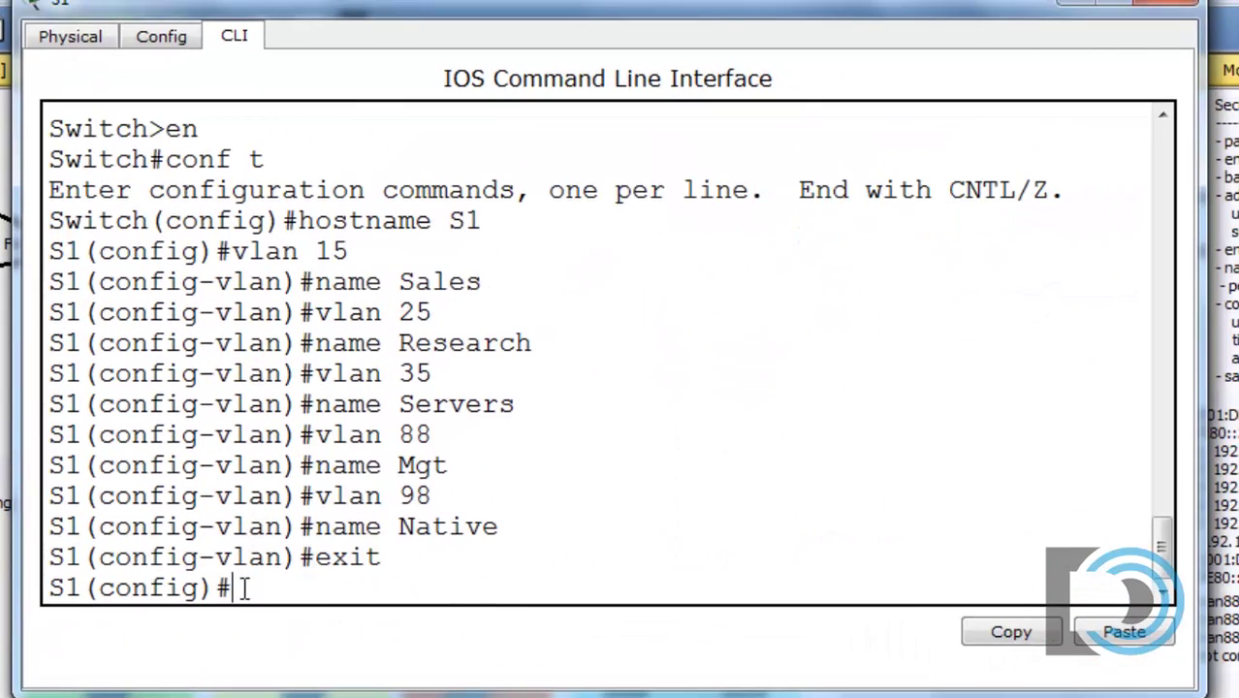
pyautogui.write('int f0')
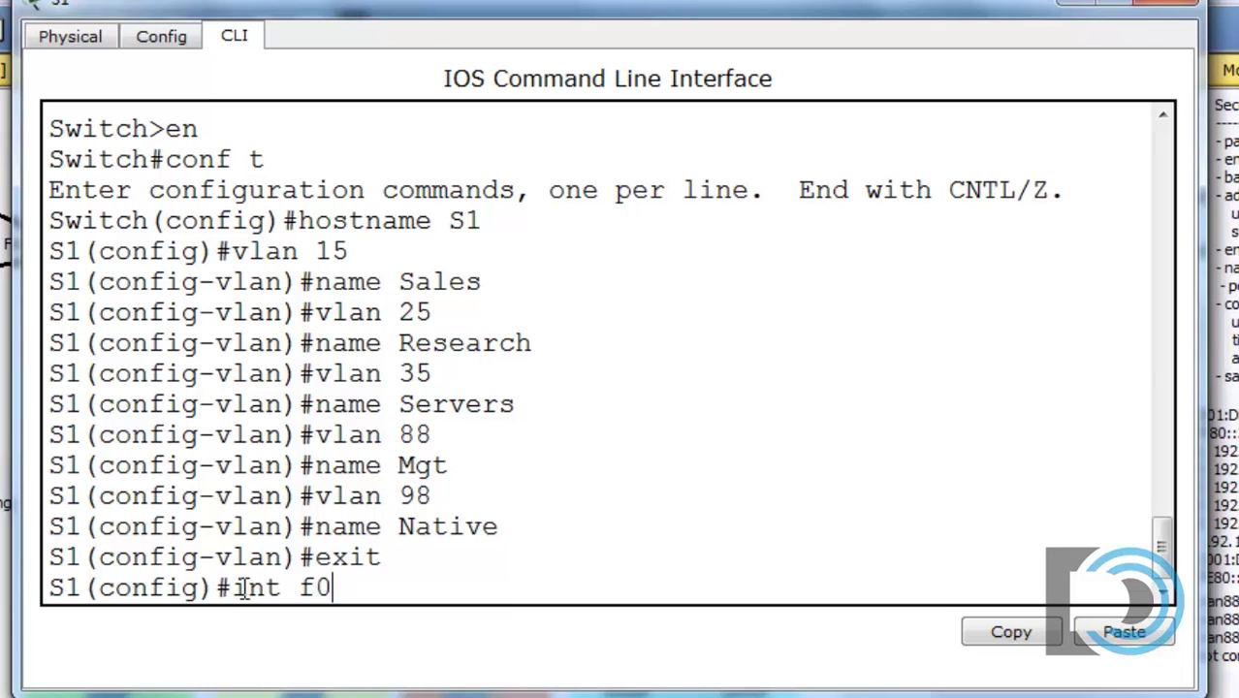
pyautogui.write('/5')
pyautogui.press('Return')
pyautogui.write('sw')
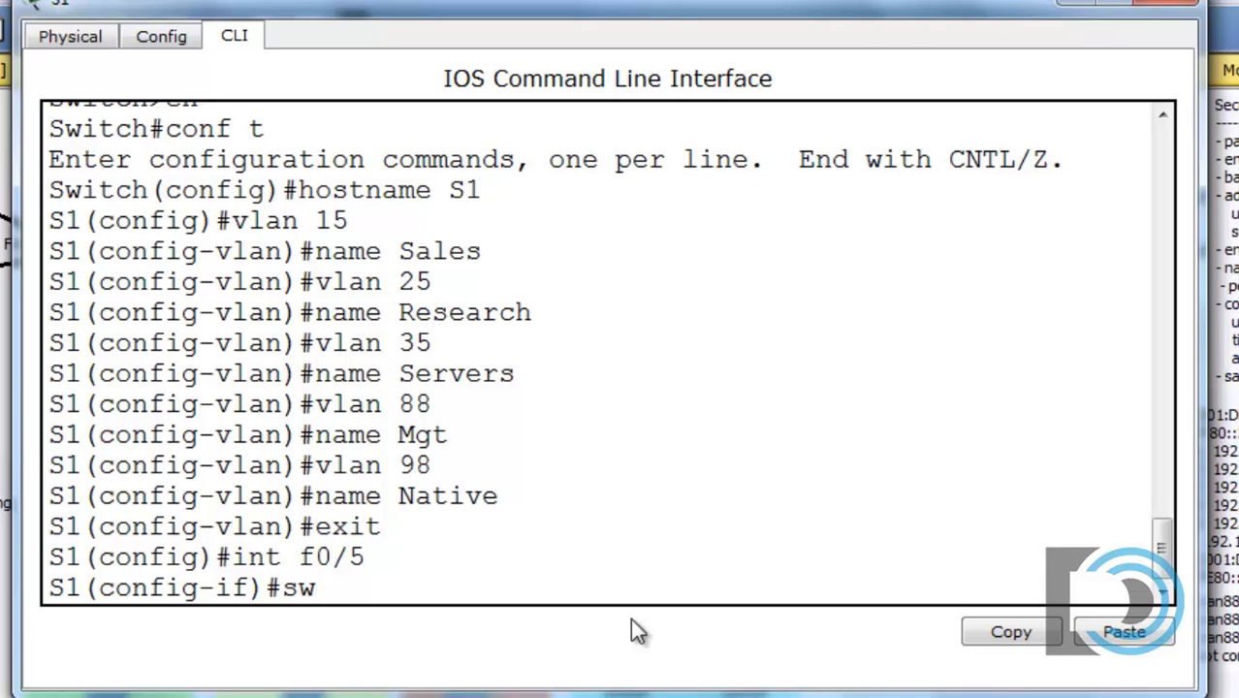
pyautogui.press('Tab')
pyautogui.write('m')
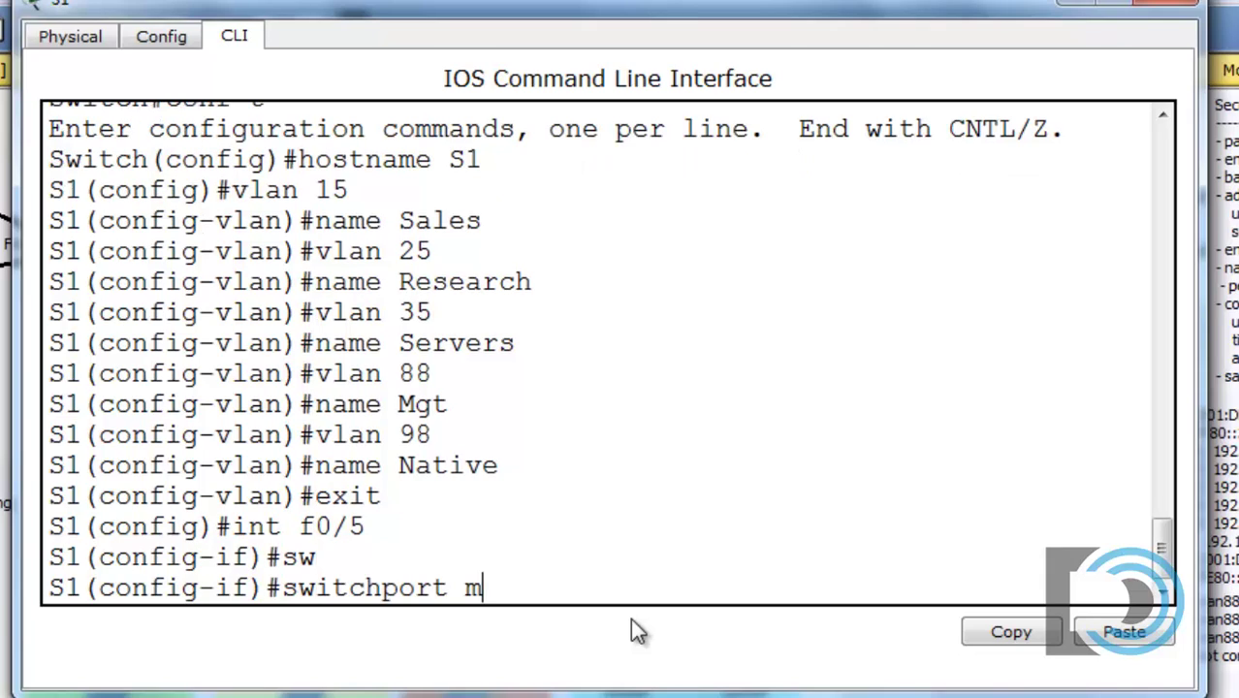
pyautogui.write('ode acces')
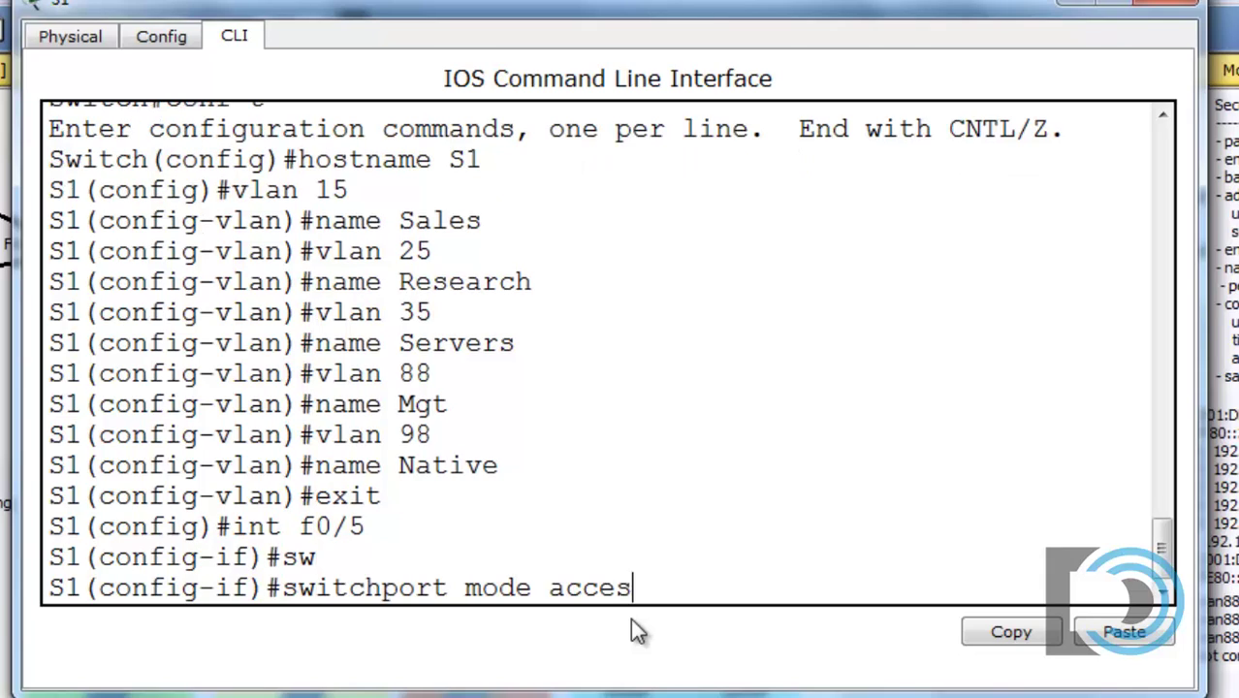
pyautogui.write('s')
pyautogui.press('Return')
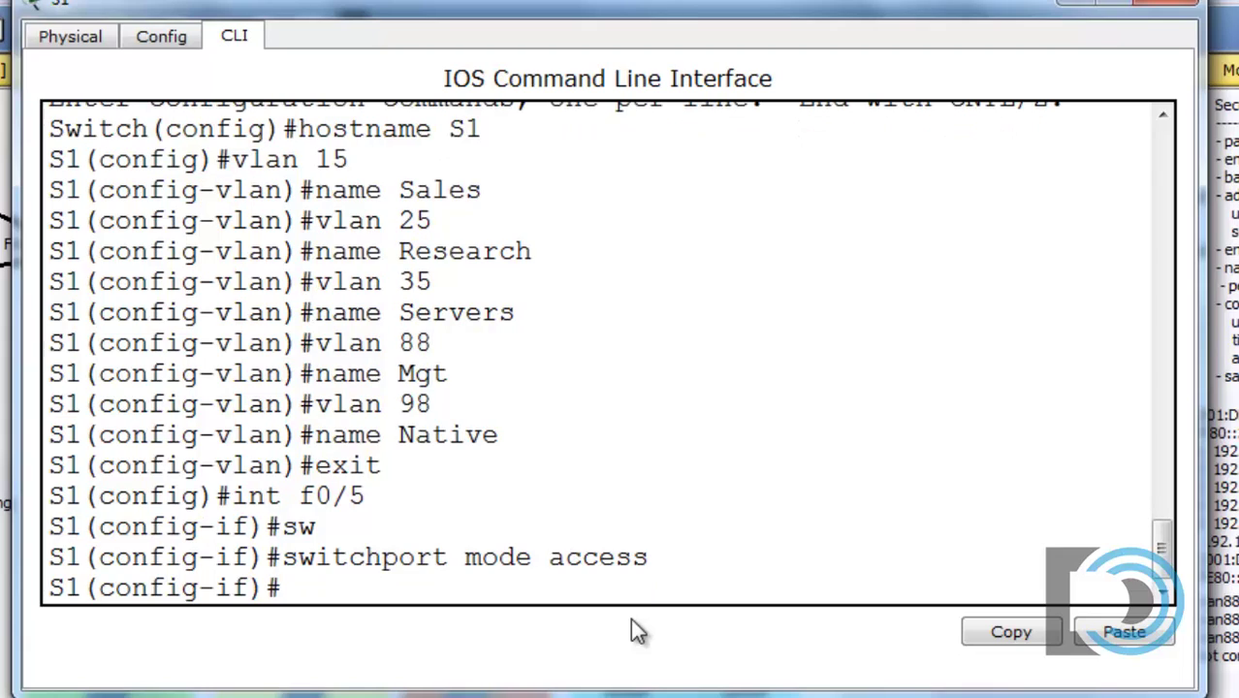
# Step: Assign S1's interface f0/5 to access VLAN 15
pyautogui.write('sw')
pyautogui.press('Tab')
pyautogui.write('a')
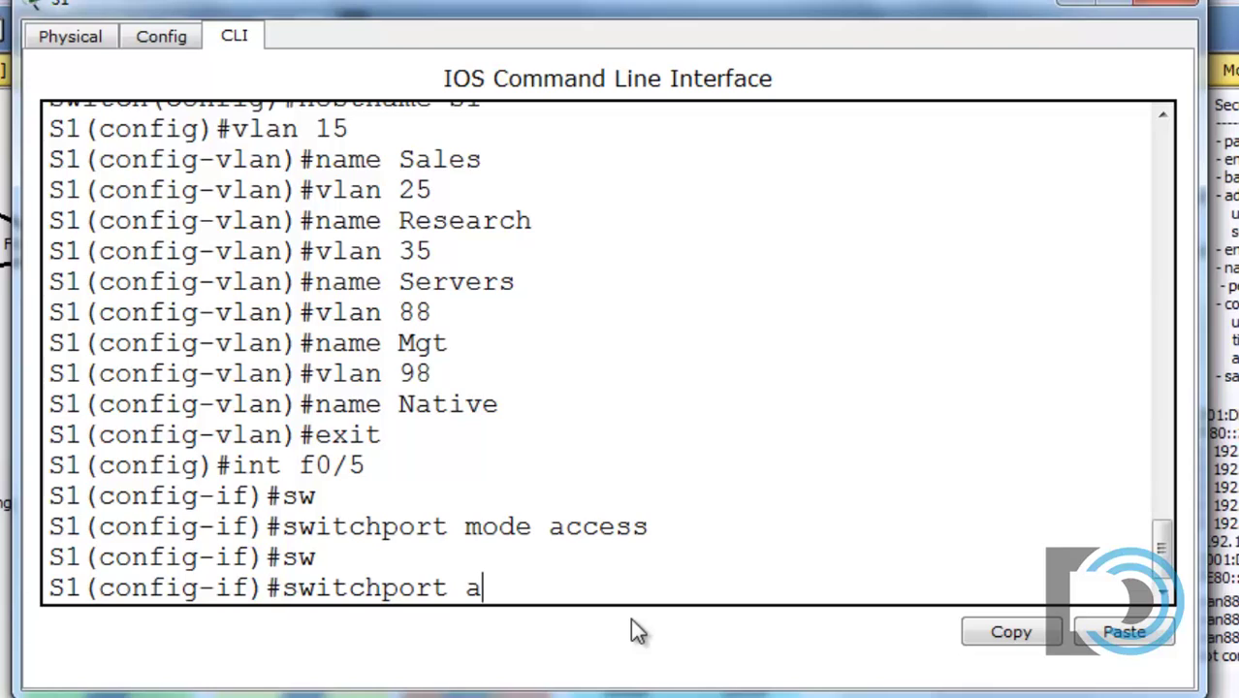
pyautogui.write('ccess v')
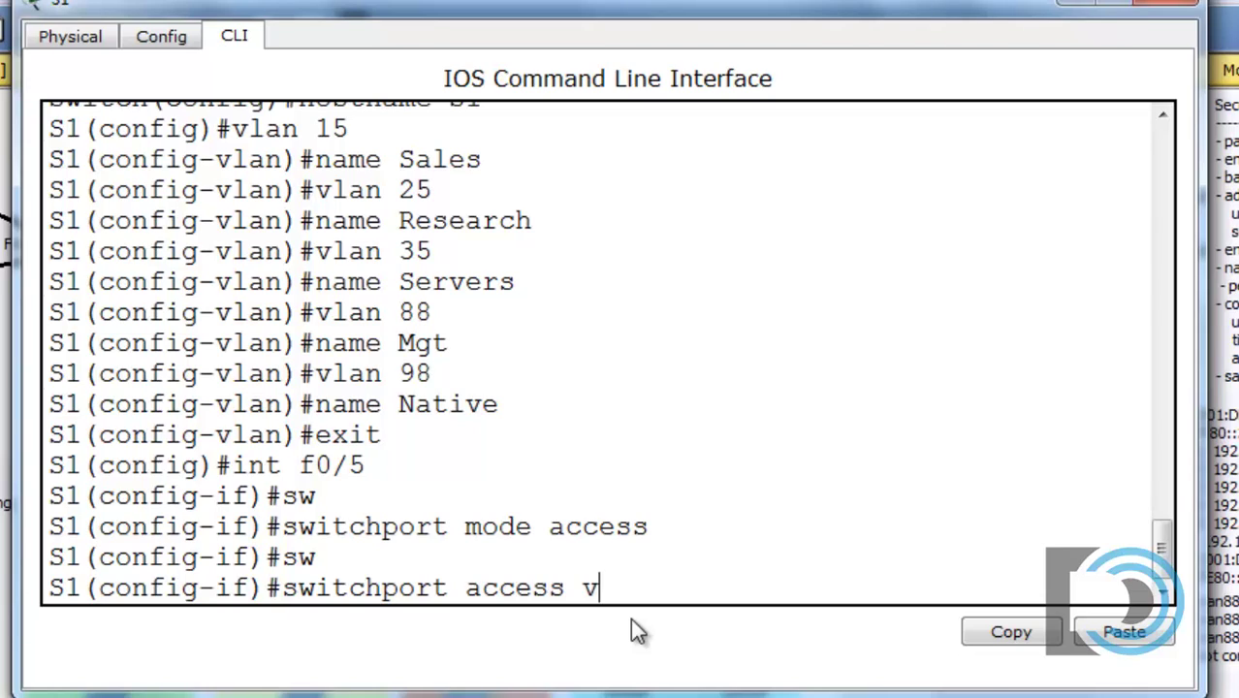
pyautogui.write('lan 15')
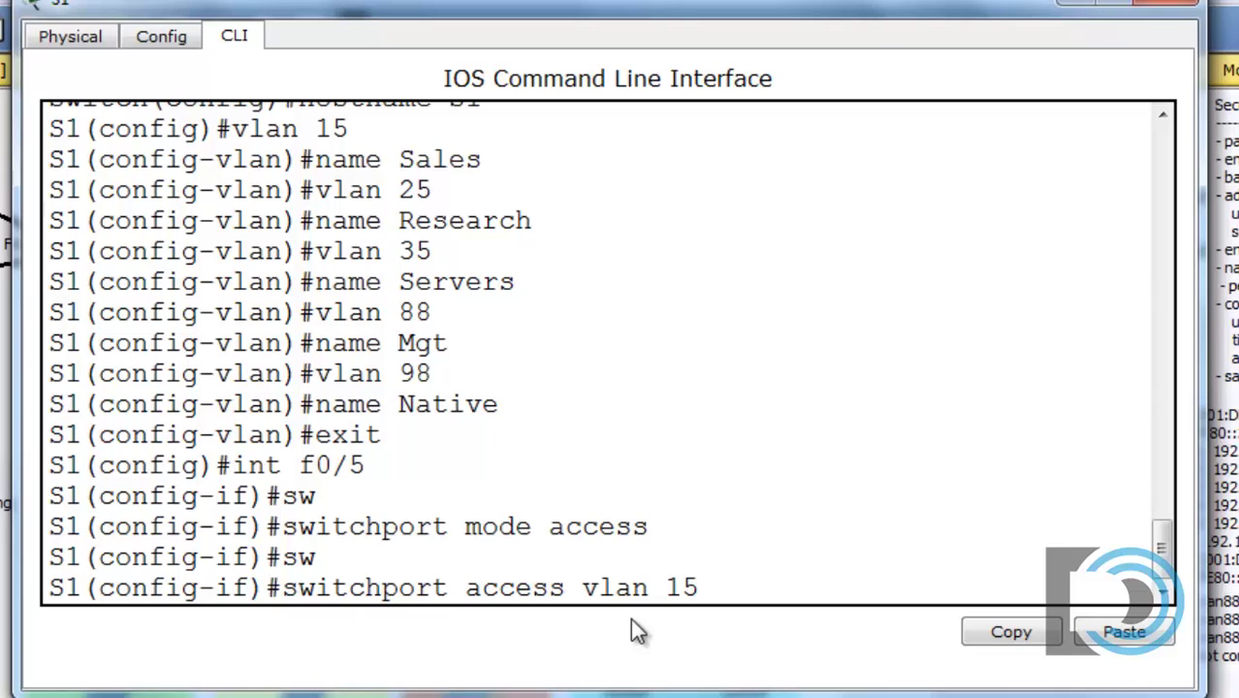
pyautogui.press('Return')
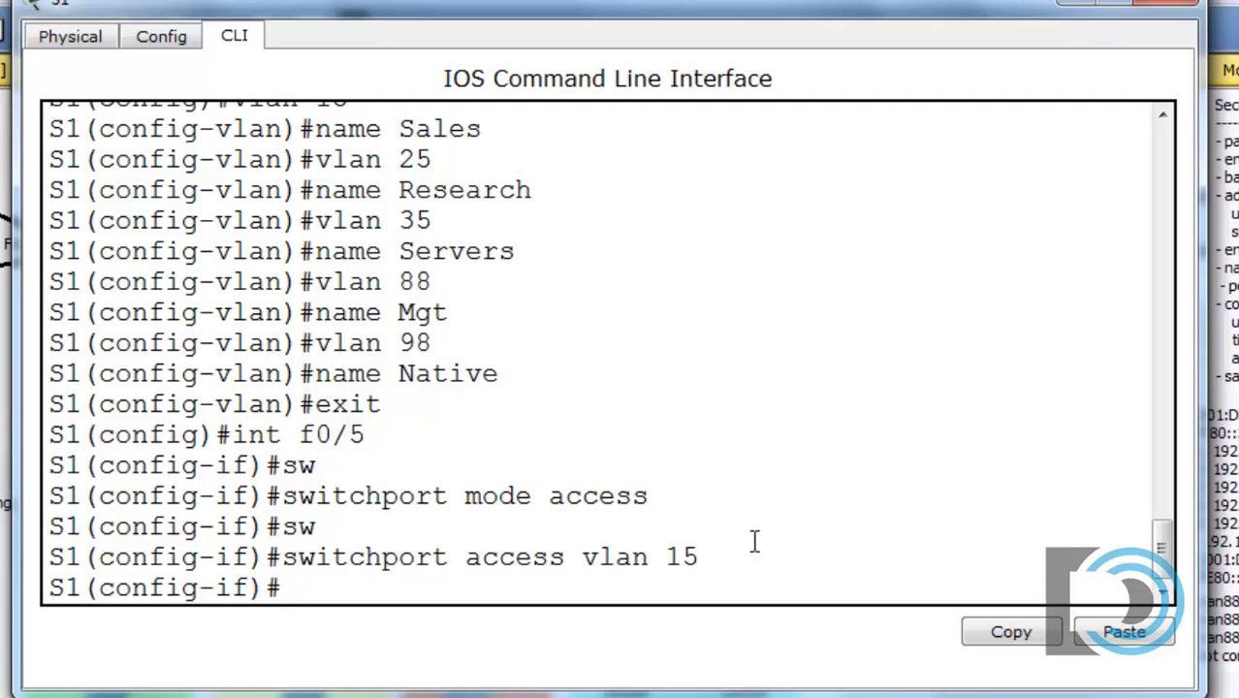
# Step: Set S1's interface g1/1 to trunk mode, keeping the topology around S1 in view beside the command line
pyautogui.moveTo(656, 10); pyautogui.dragTo(864, 28)
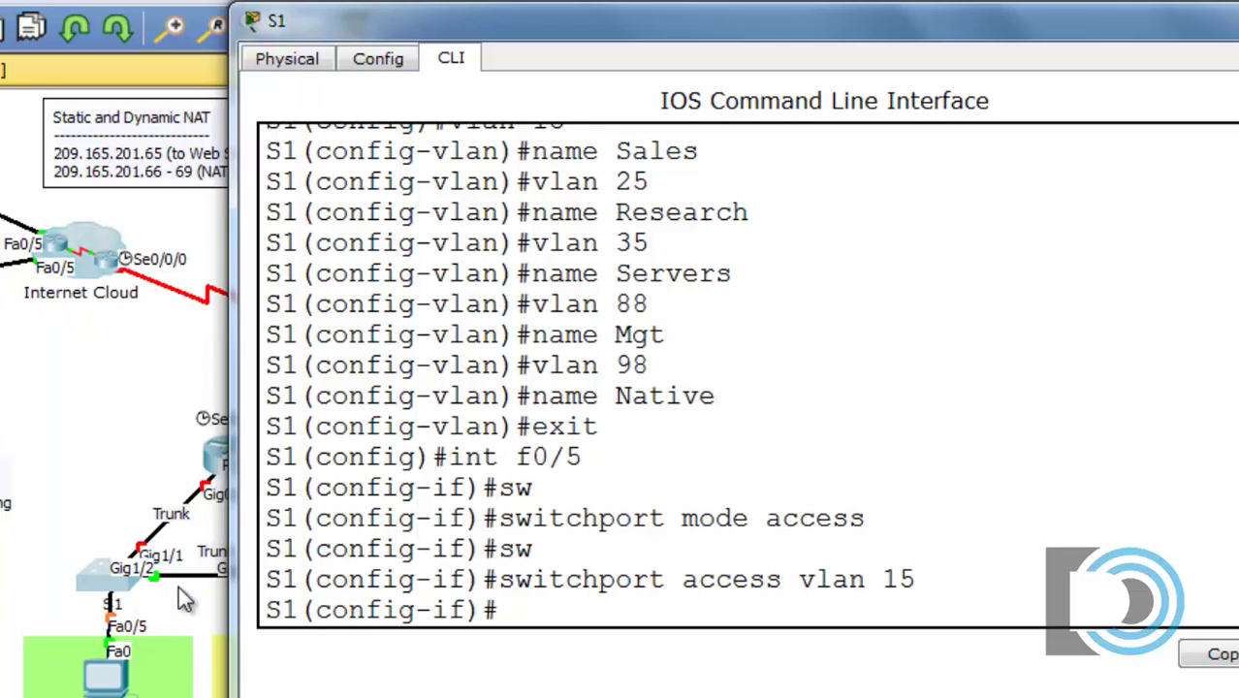
pyautogui.write('int g1/1')
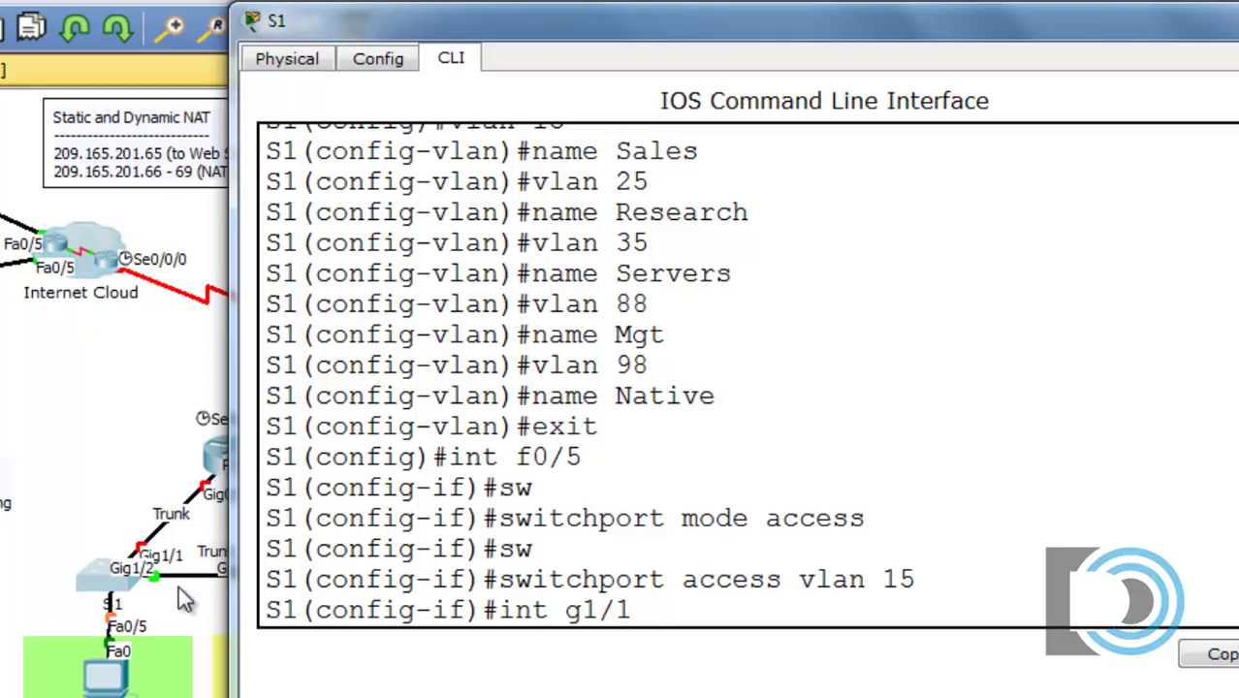
pyautogui.press('Return')
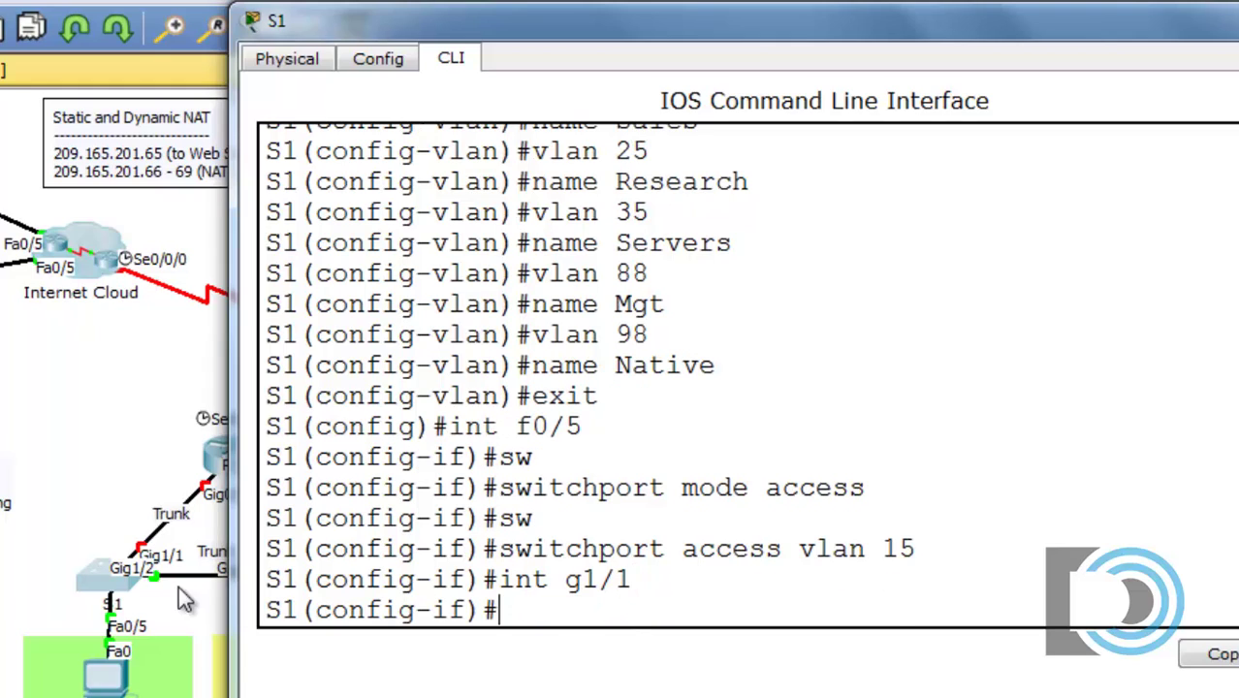
pyautogui.write('sw')
pyautogui.press('Tab')
pyautogui.write('mode')
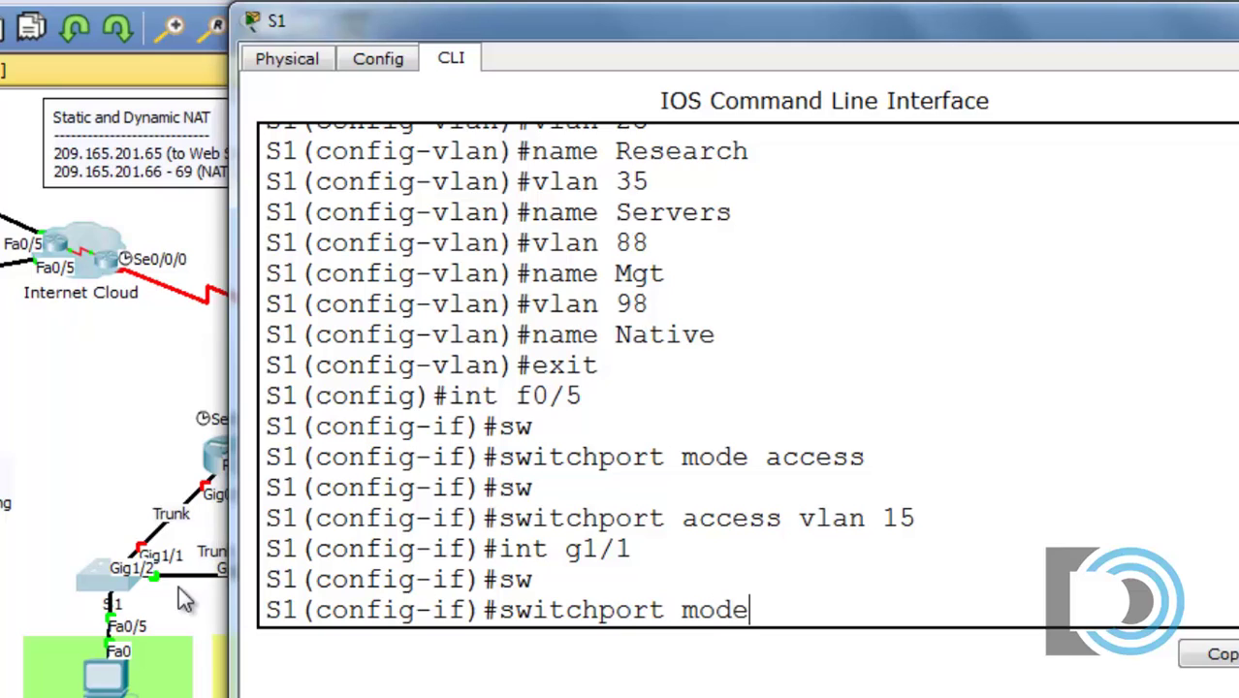
pyautogui.write(' trunk')
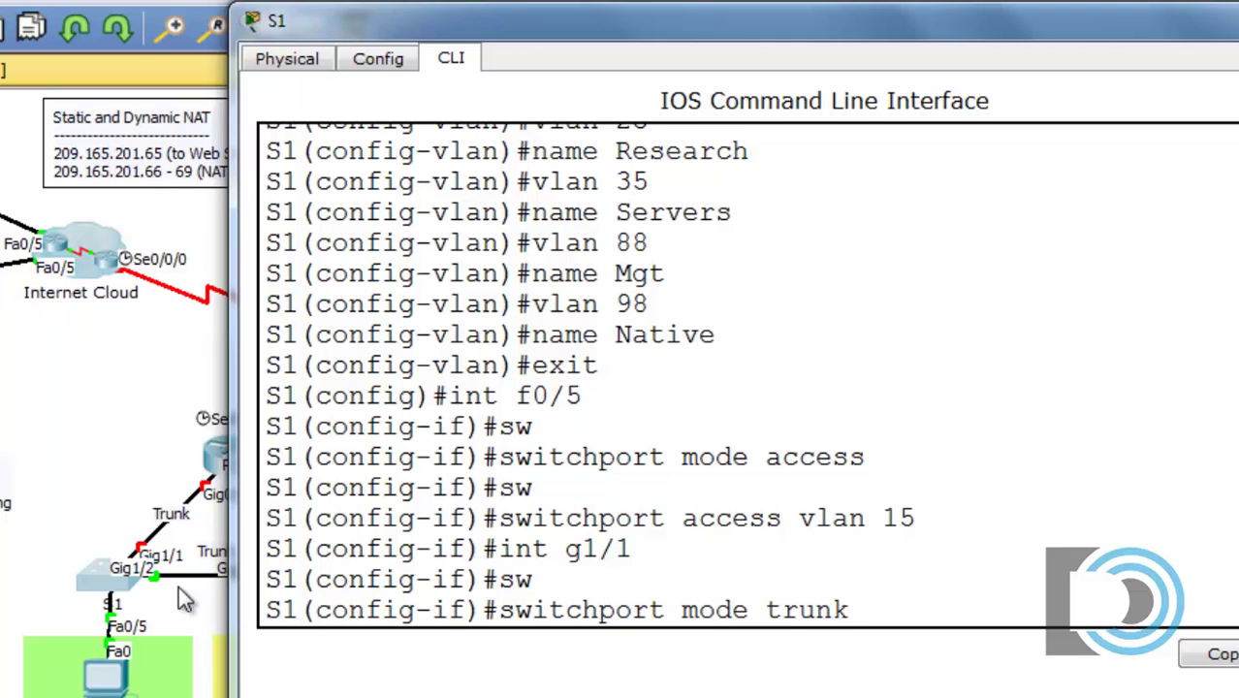
pyautogui.press('Return')
# Step: Allow VLANs 15, 25, 35, 88 and 98 on S1's g1/1 trunk
pyautogui.write('sw')
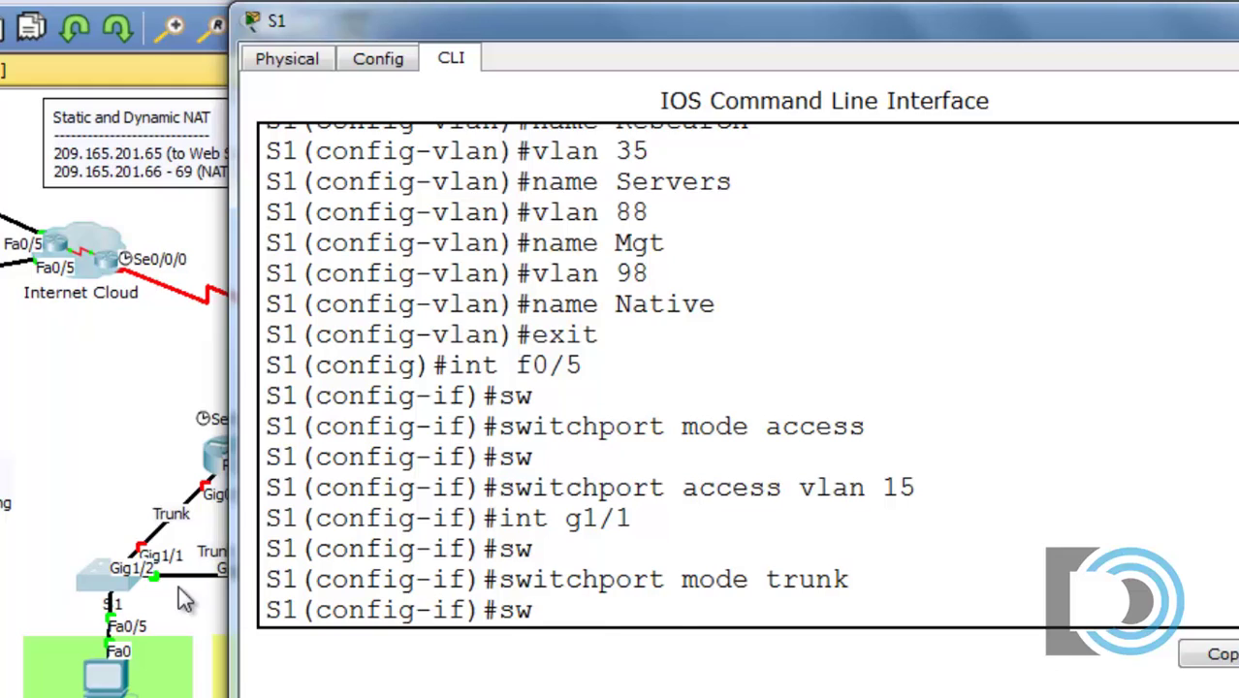
pyautogui.press('Tab')
pyautogui.write('tru')
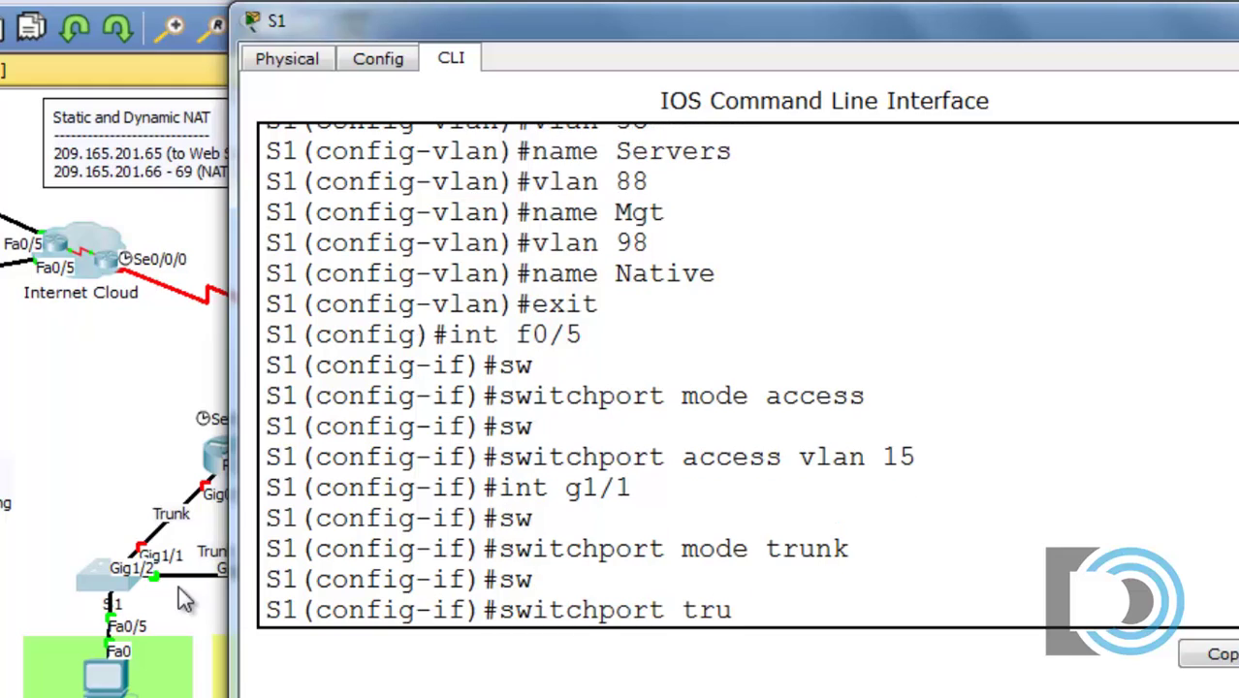
pyautogui.write('nk allow')
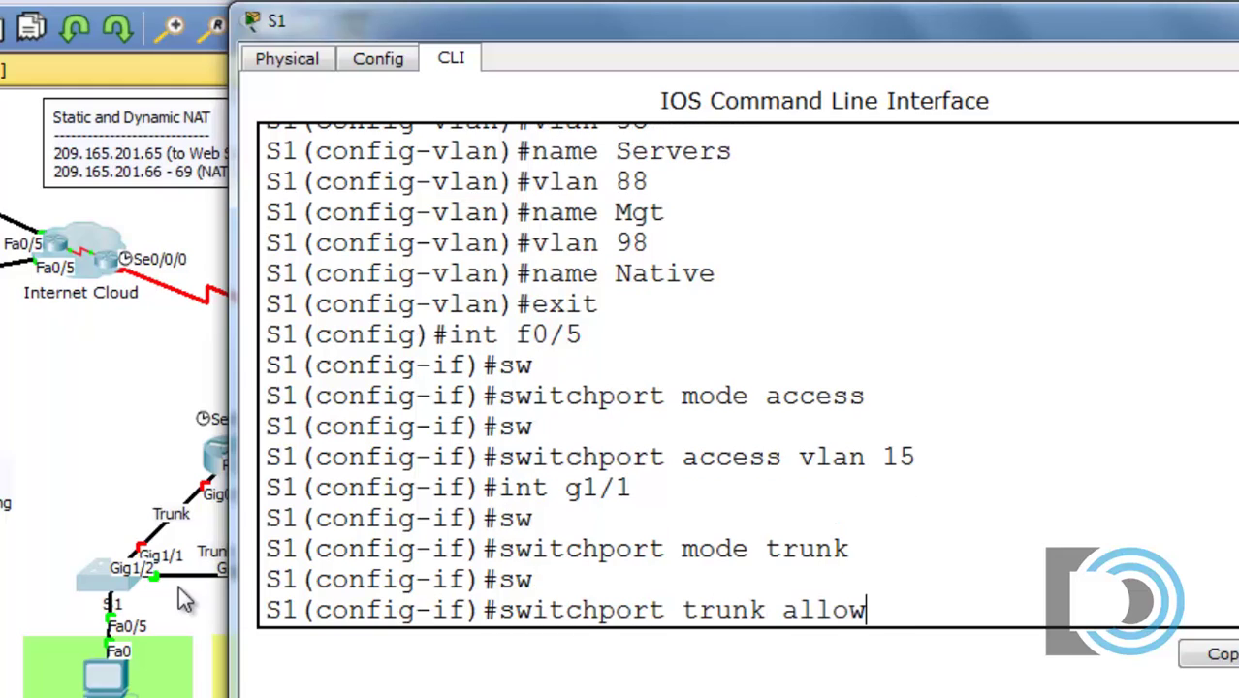
pyautogui.write('ed vlan ')
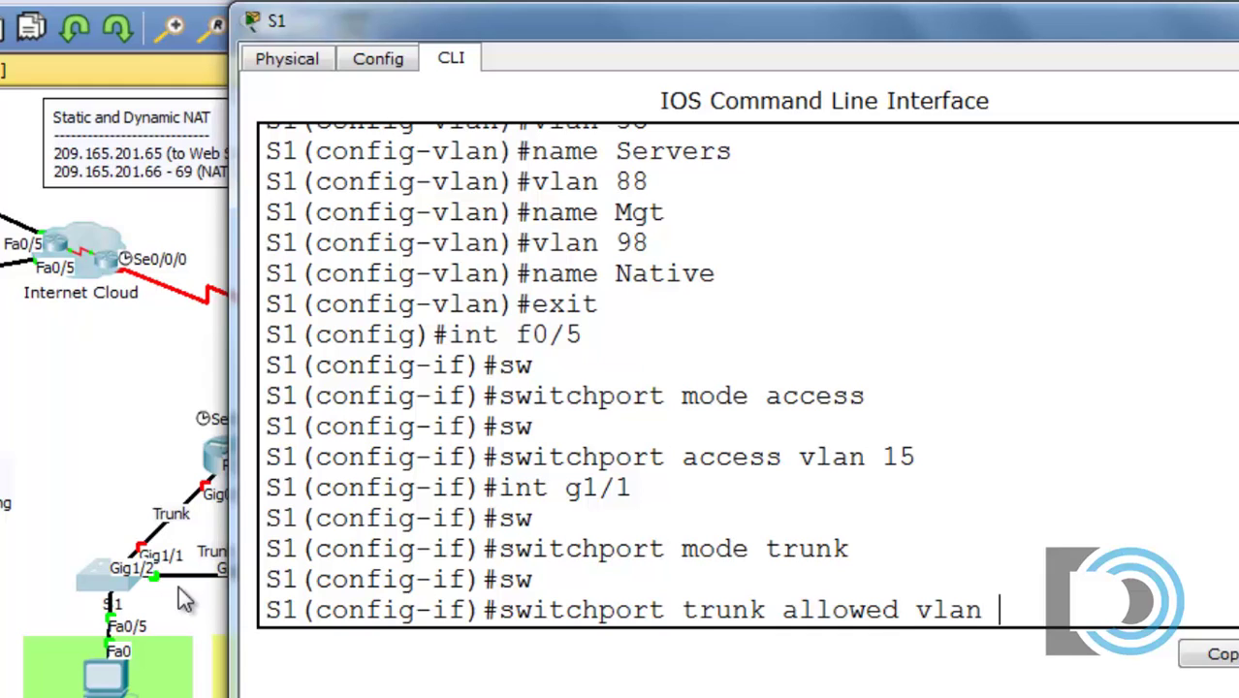
pyautogui.write('15,25,3')
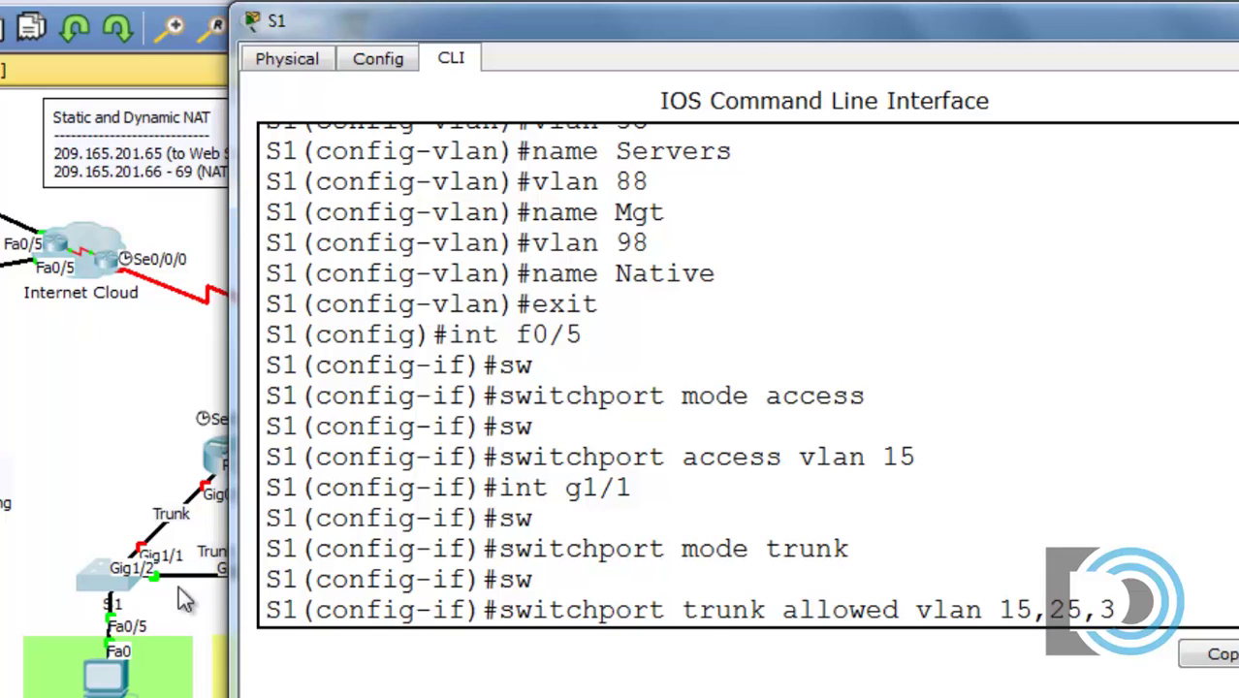
pyautogui.write('5,88,98')
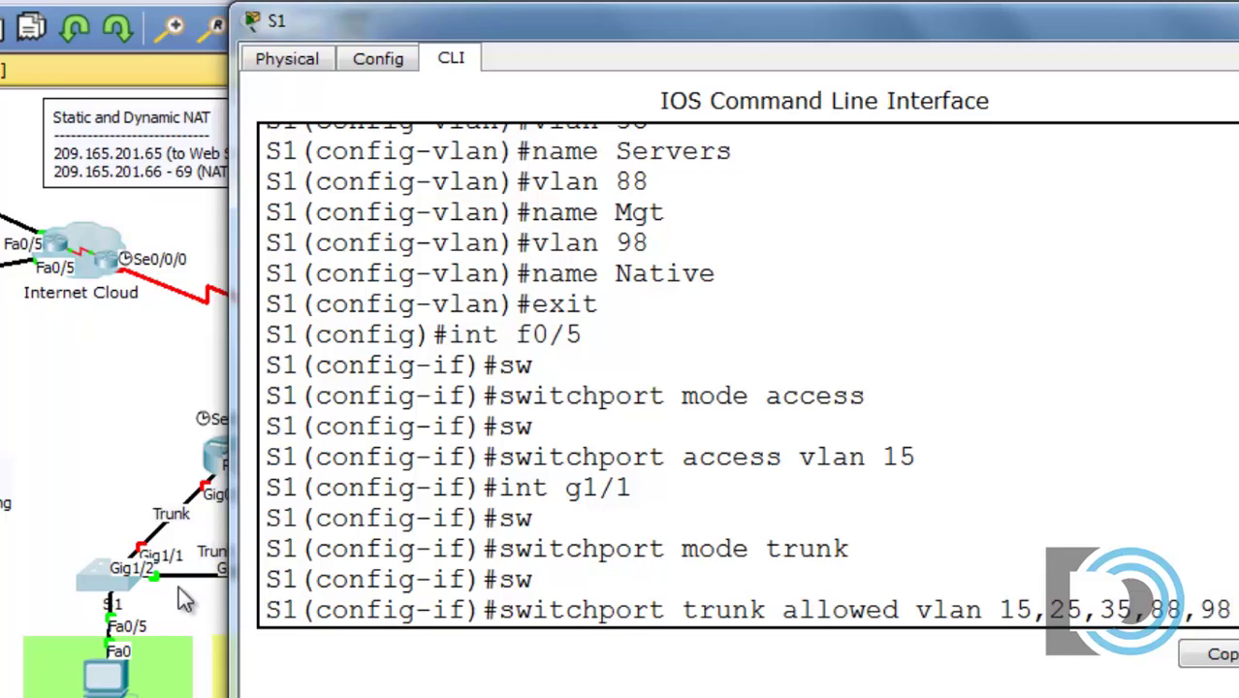
pyautogui.press('Return')
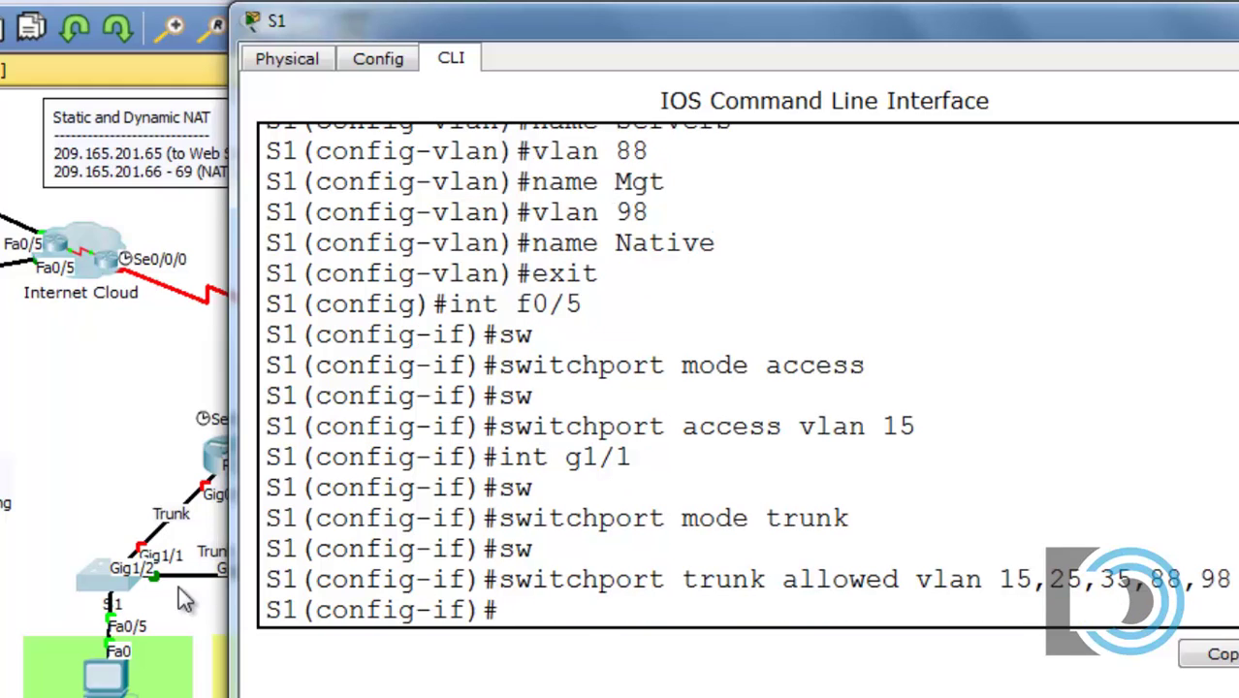
# Step: Set the native VLAN of S1's g1/1 trunk to 98
pyautogui.write('sw')
pyautogui.press('Tab')
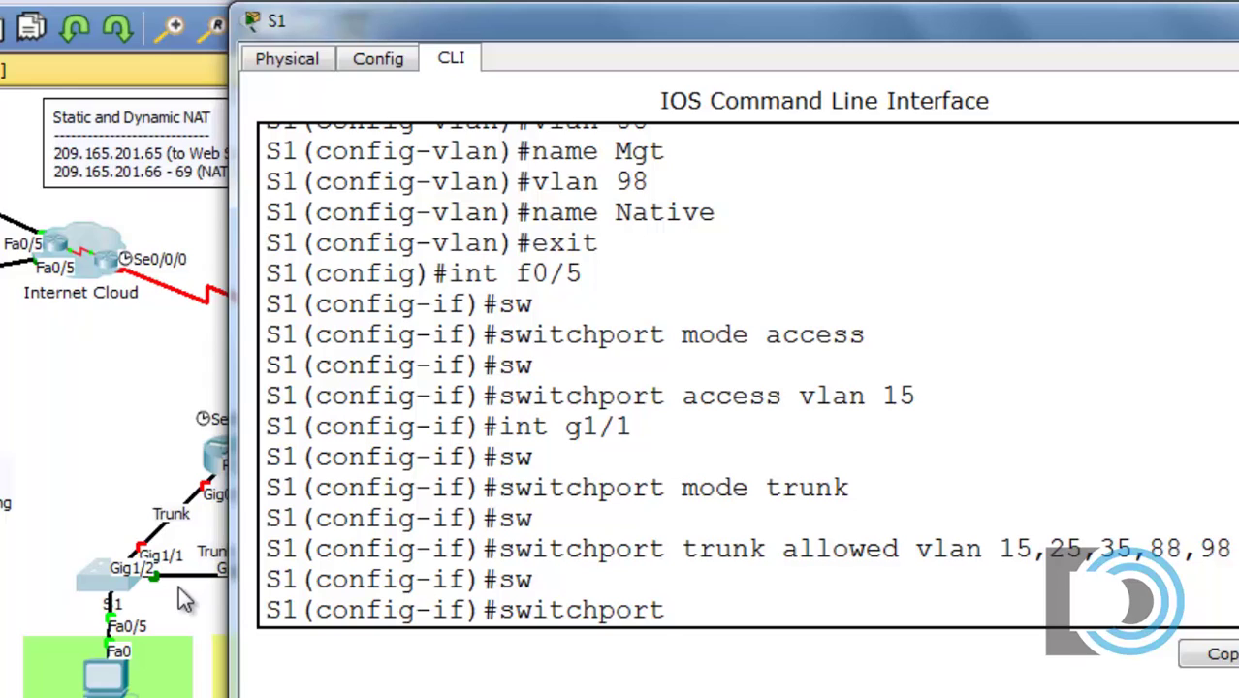
pyautogui.write('trunk na')
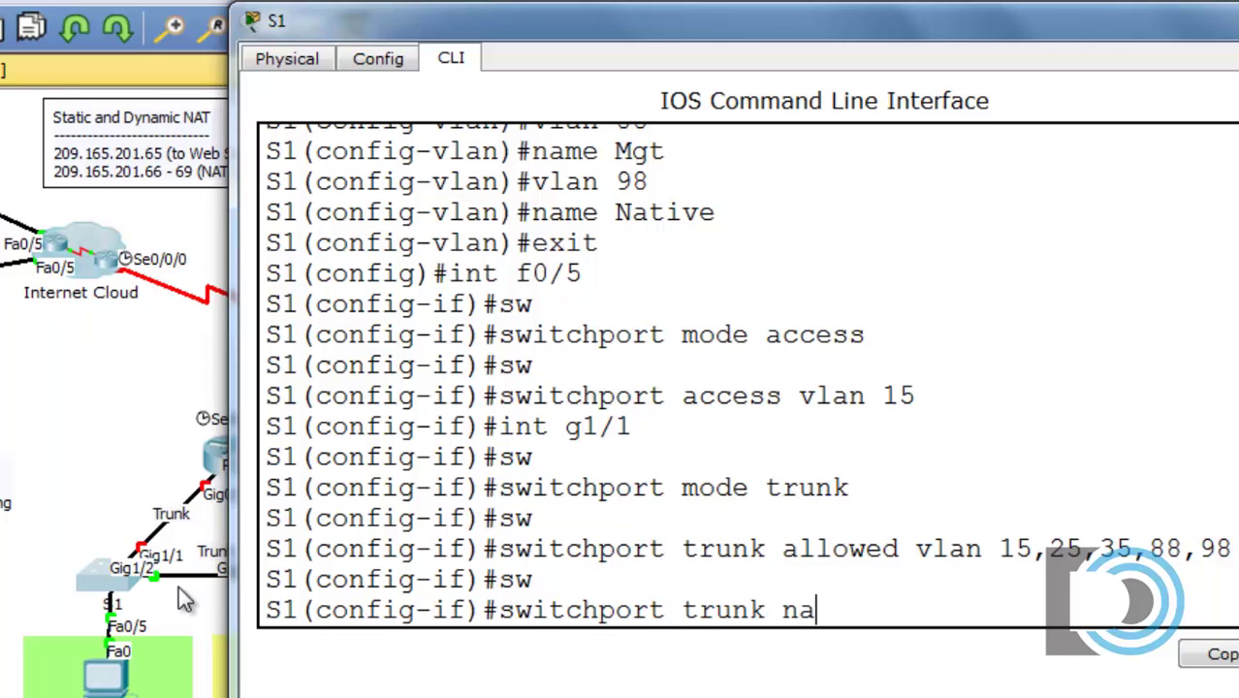
pyautogui.write('tive vla')
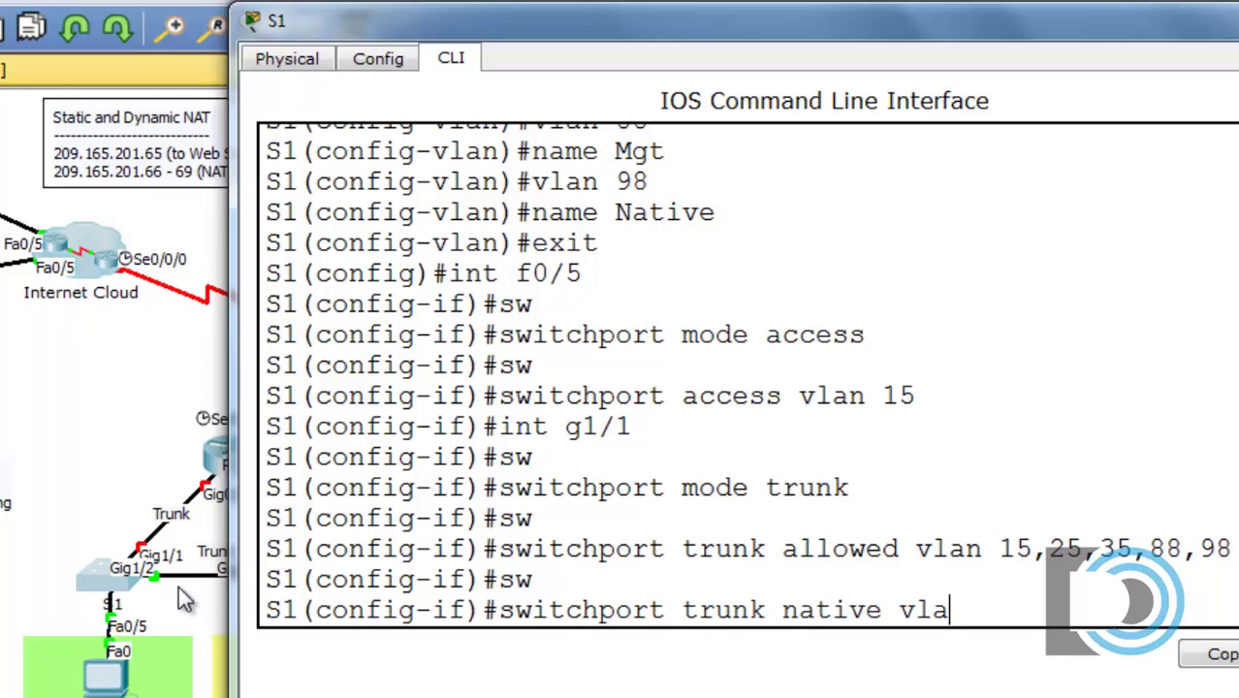
pyautogui.write('n 98')
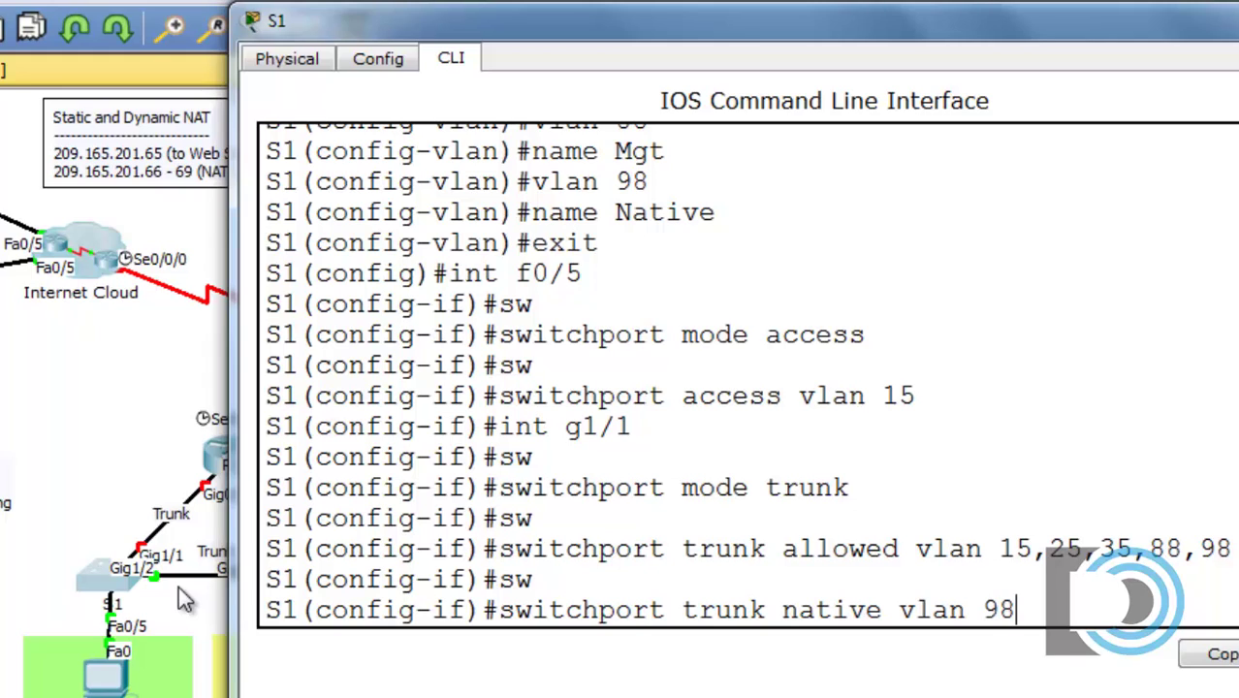
pyautogui.press('Return')
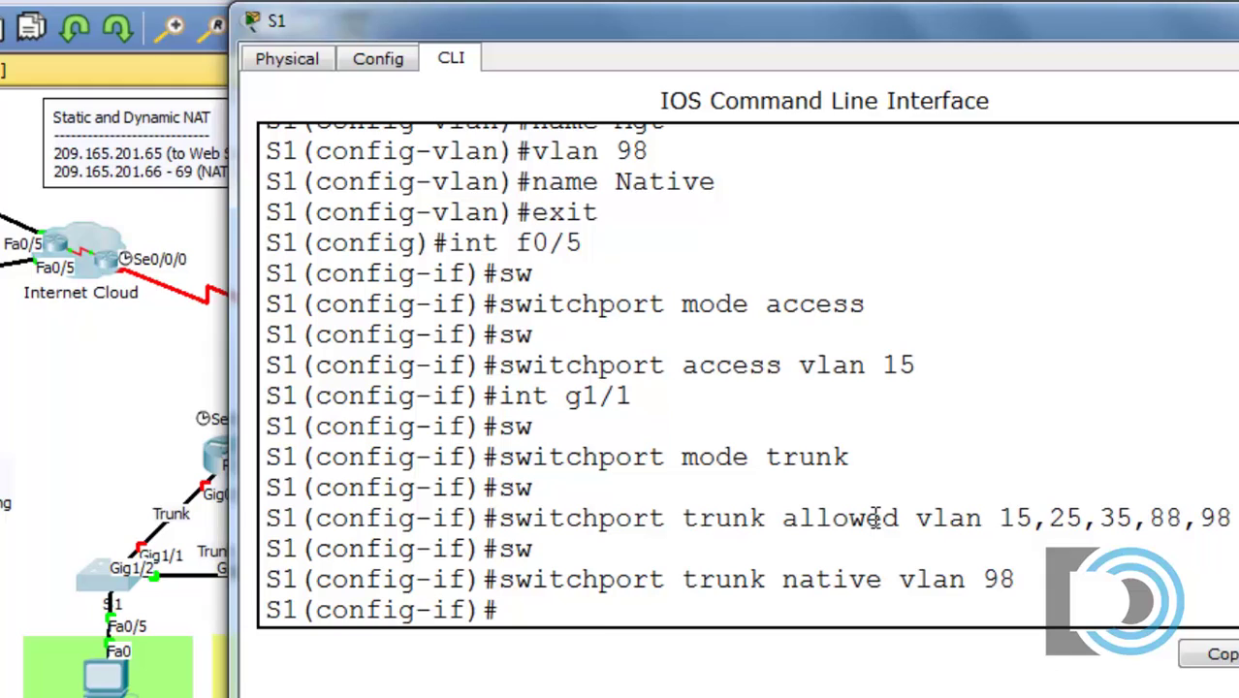
# Step: Set S1's interface g1/2 to trunk mode by reusing the earlier g1/1 commands
pyautogui.press('Up')
pyautogui.press('Up')
pyautogui.press('Up')
pyautogui.press('Up')
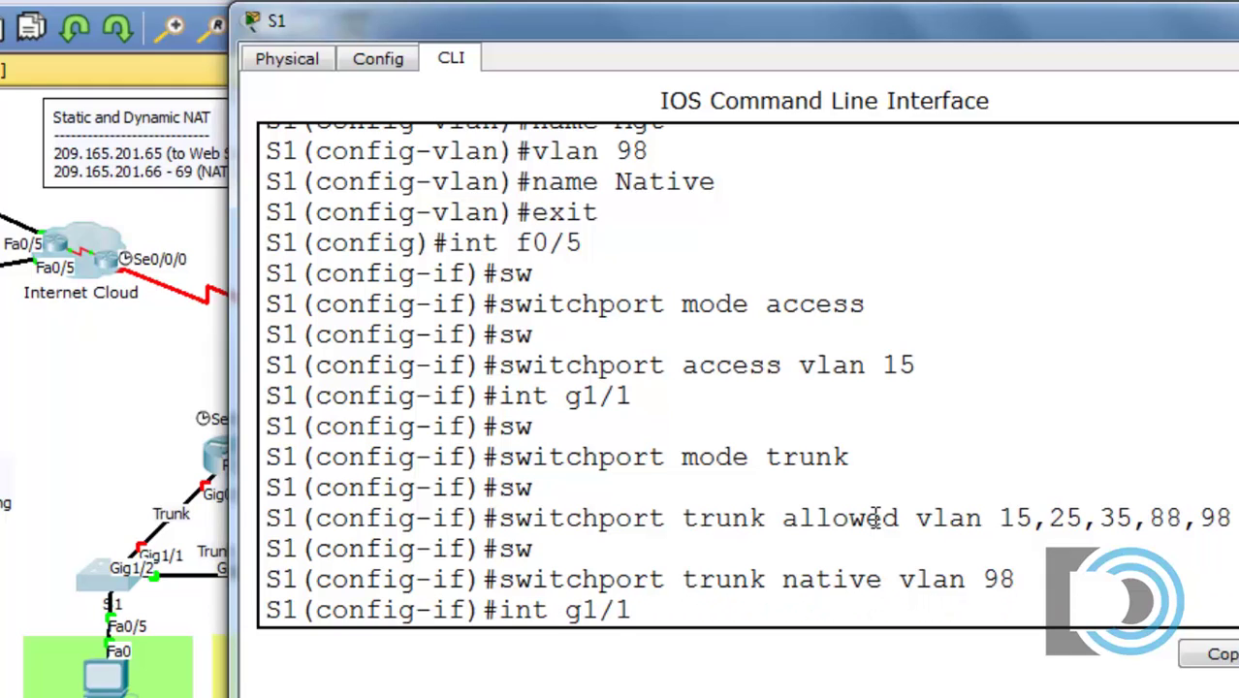
pyautogui.press('BackSpace')
pyautogui.write('2')
pyautogui.press('Return')
pyautogui.press('Up')
pyautogui.press('Up')
pyautogui.press('Up')
pyautogui.press('Up')
pyautogui.press('Up')
pyautogui.press('Up')
pyautogui.press('Return')
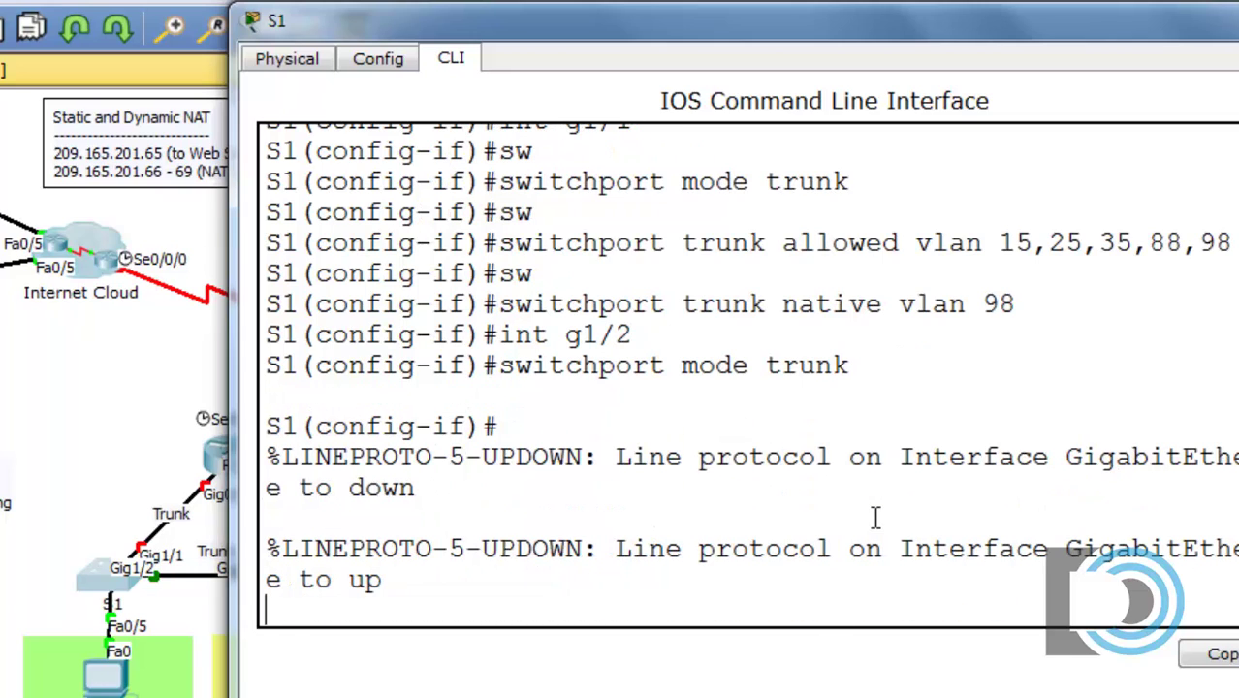
# Step: Allow VLANs 15, 25, 35, 88 and 98 on S1's g1/2 trunk
pyautogui.press('Up')
pyautogui.press('Up')
pyautogui.press('Up')
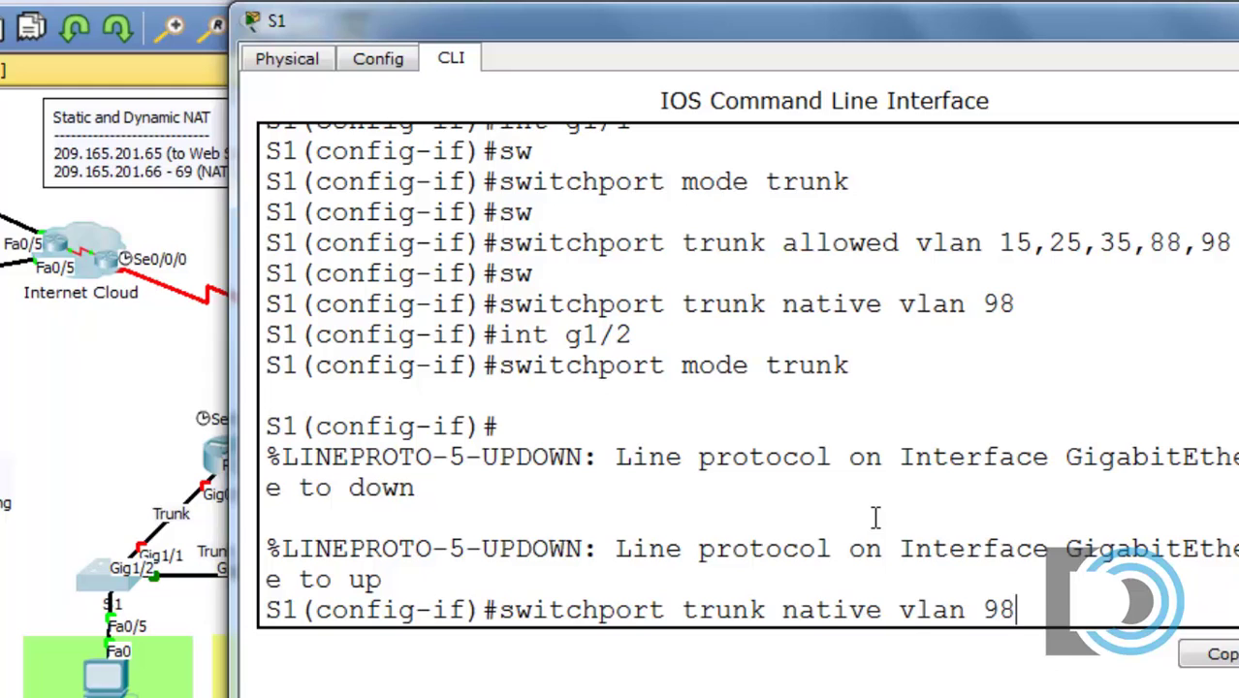
pyautogui.press('Up')
pyautogui.press('Return')
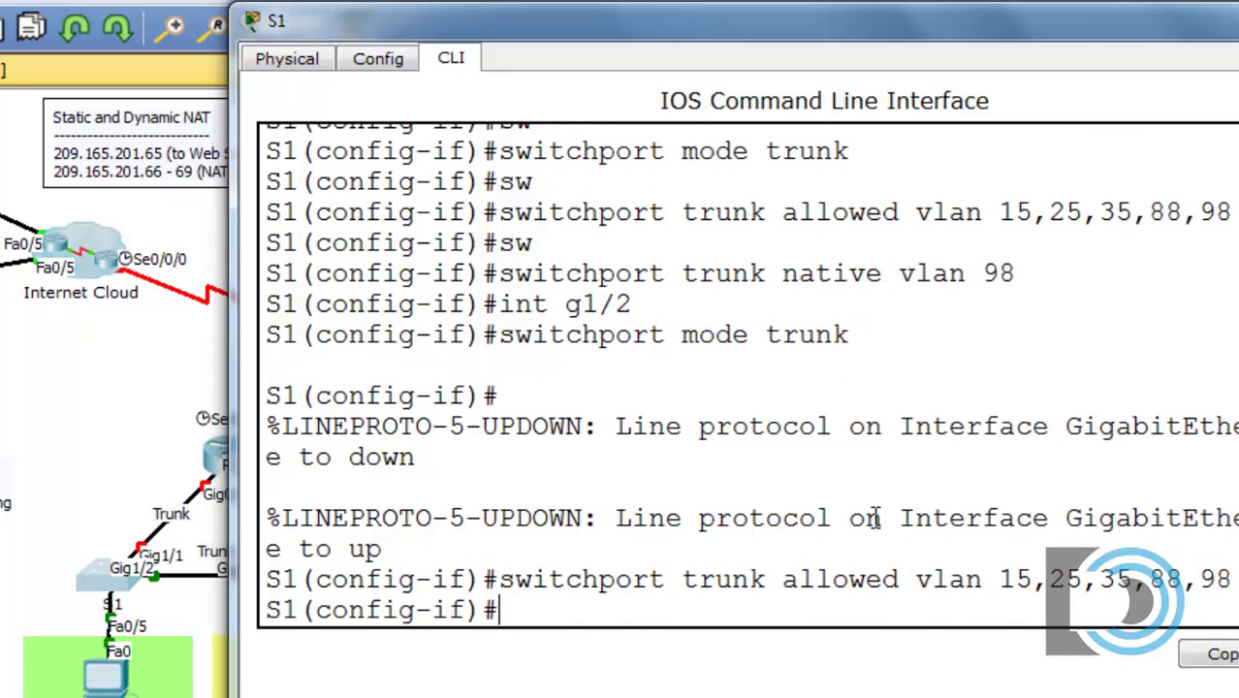
# Step: Set the native VLAN of S1's g1/2 trunk to 98 by reusing the earlier g1/1 command
pyautogui.press('Up')
pyautogui.press('Up')
pyautogui.press('Up')
pyautogui.press('Up')
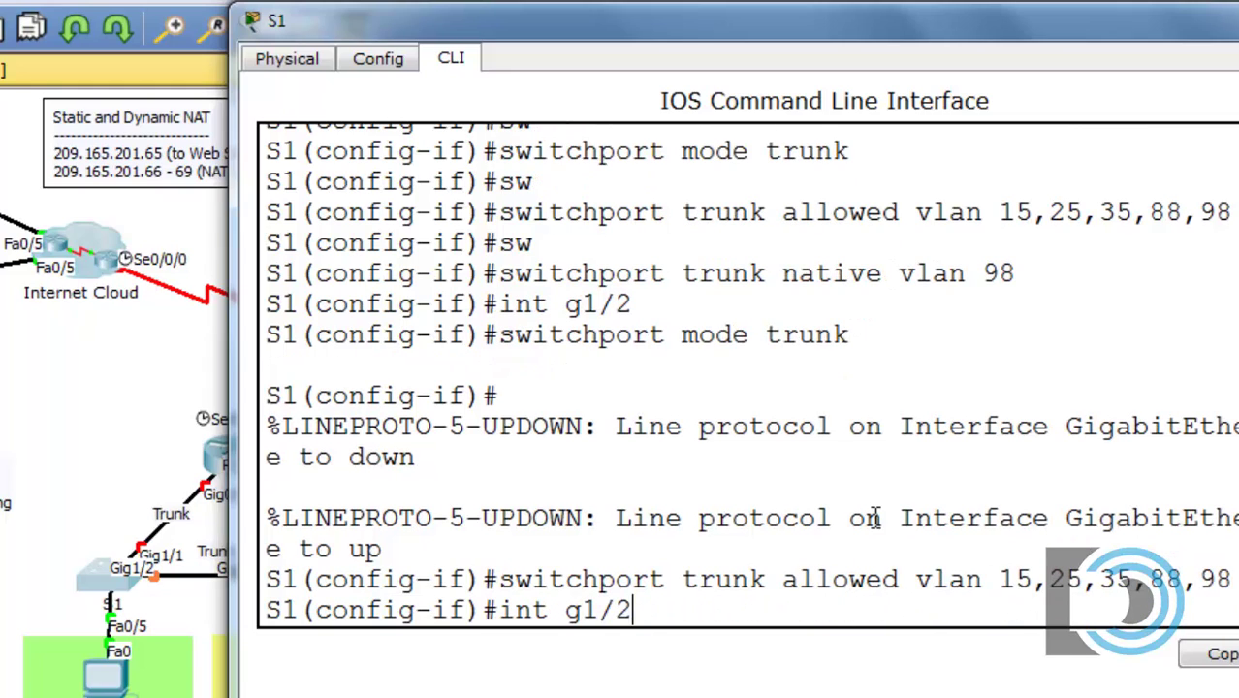
pyautogui.press('Return')
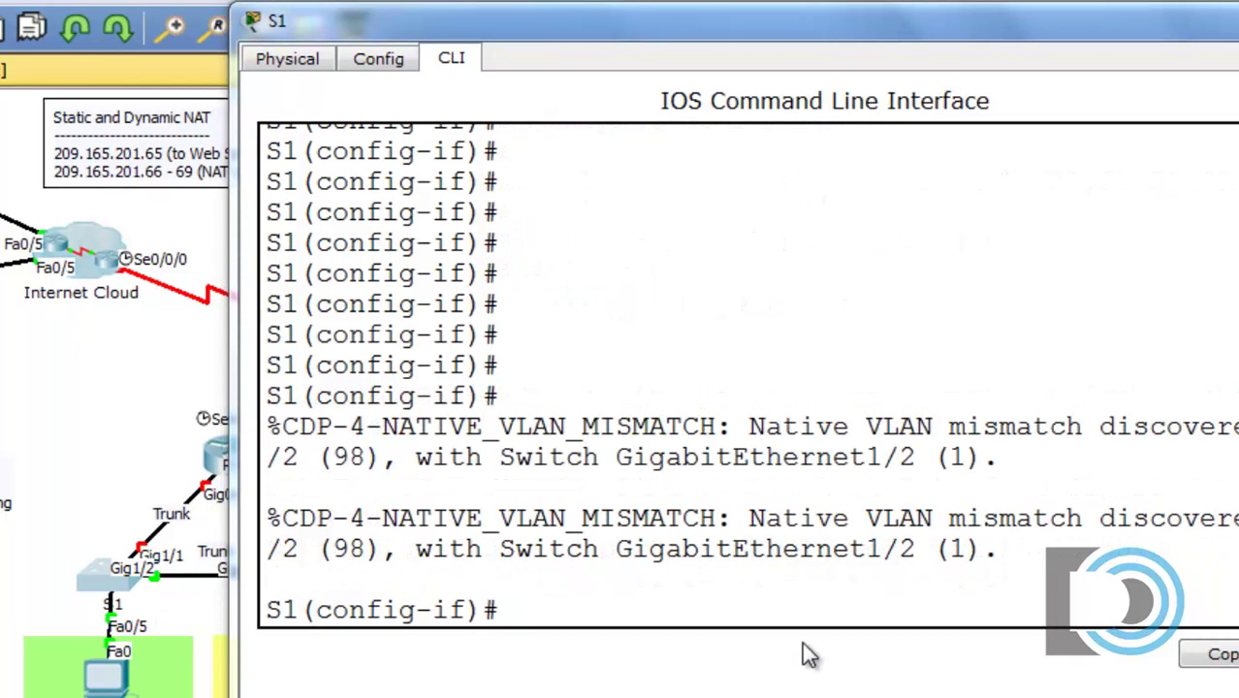
pyautogui.click(659, 614)
pyautogui.press('Return')
pyautogui.press('Return')
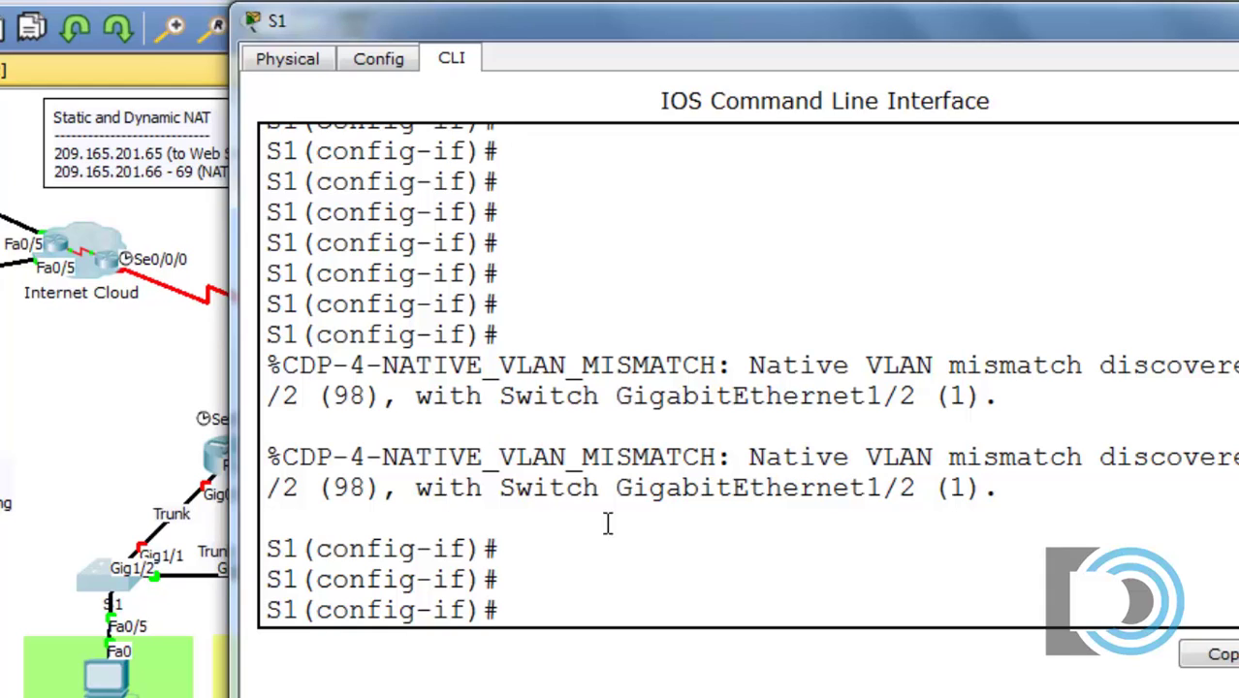
pyautogui.write('int range ')
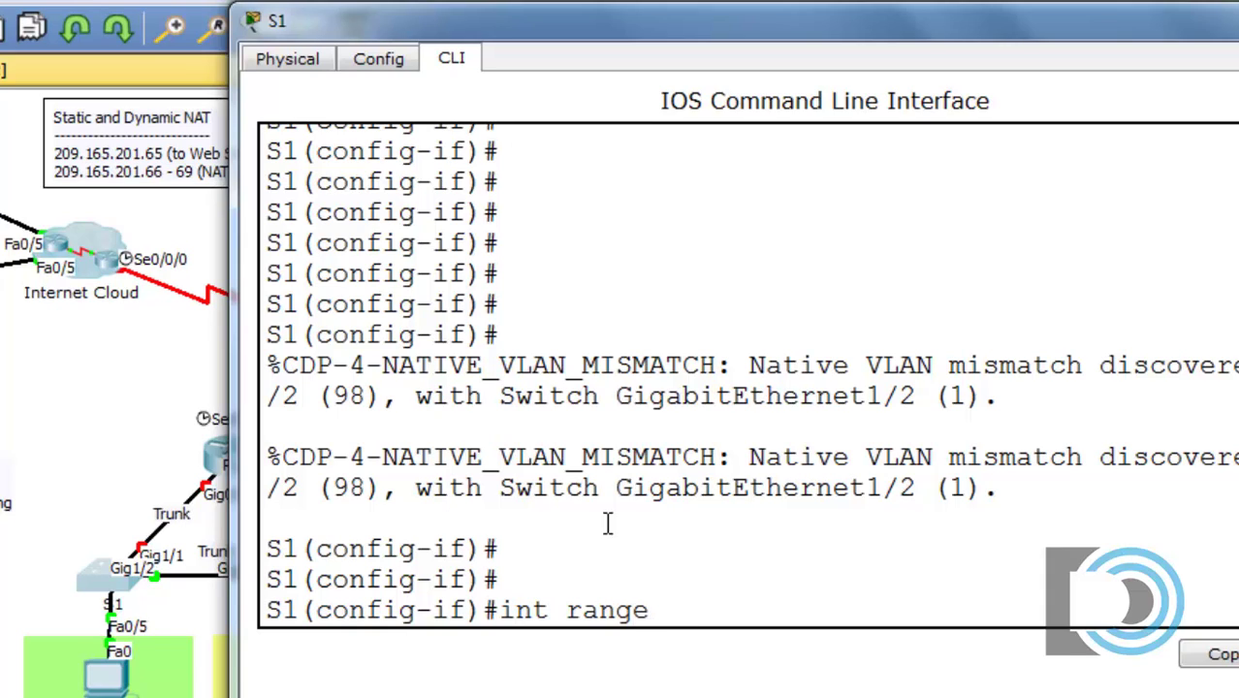
pyautogui.write('f0/1')
pyautogui.write('-4')
pyautogui.write(',')
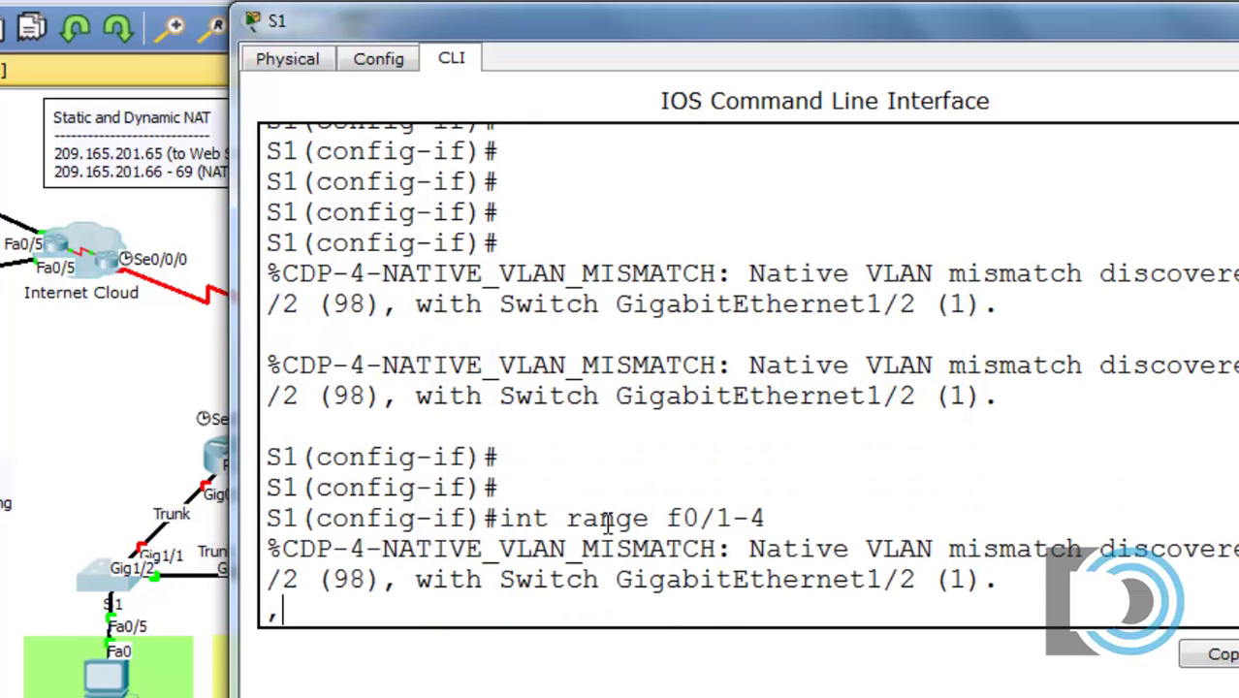
pyautogui.press('BackSpace')
pyautogui.press('BackSpace')
pyautogui.press('BackSpace')
pyautogui.press('BackSpace')
pyautogui.press('BackSpace')
pyautogui.press('BackSpace')
pyautogui.press('BackSpace')
pyautogui.press('BackSpace')
pyautogui.press('BackSpace')
pyautogui.press('BackSpace')
pyautogui.press('BackSpace')
pyautogui.press('BackSpace')
pyautogui.press('BackSpace')
pyautogui.press('BackSpace')
pyautogui.press('BackSpace')
pyautogui.press('BackSpace')
pyautogui.press('BackSpace')
pyautogui.press('BackSpace')
pyautogui.press('Return')
pyautogui.press('Return')
pyautogui.press('Return')
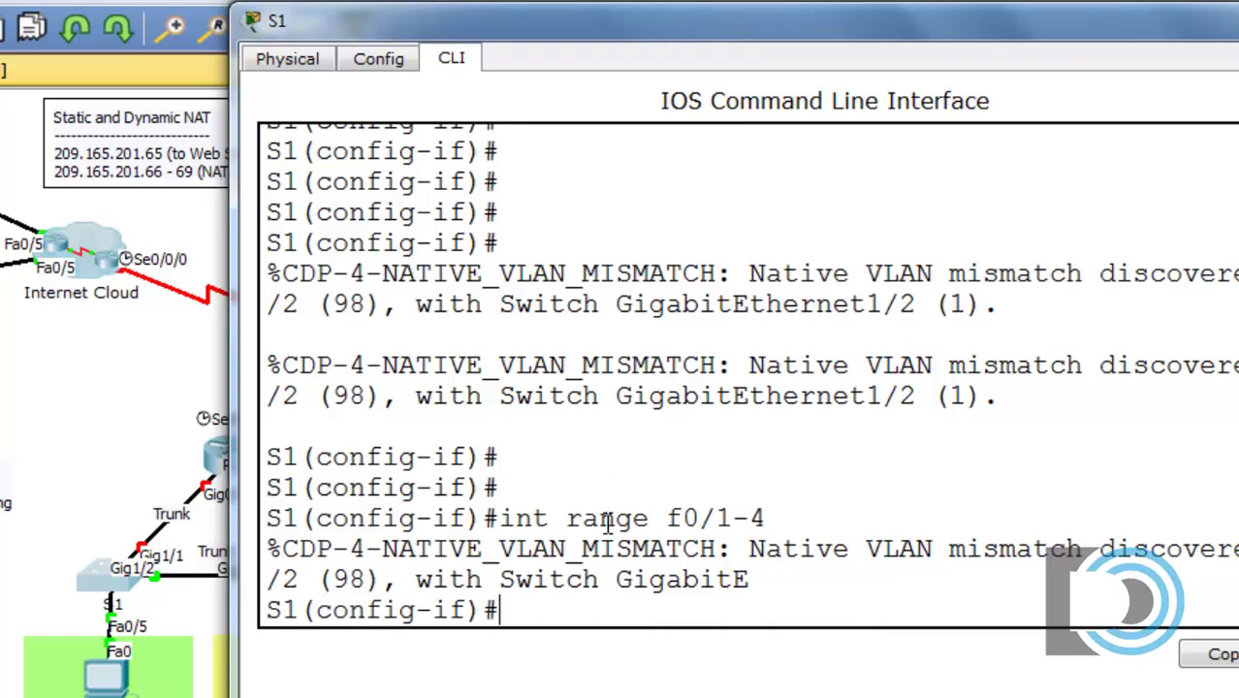
pyautogui.write('f')
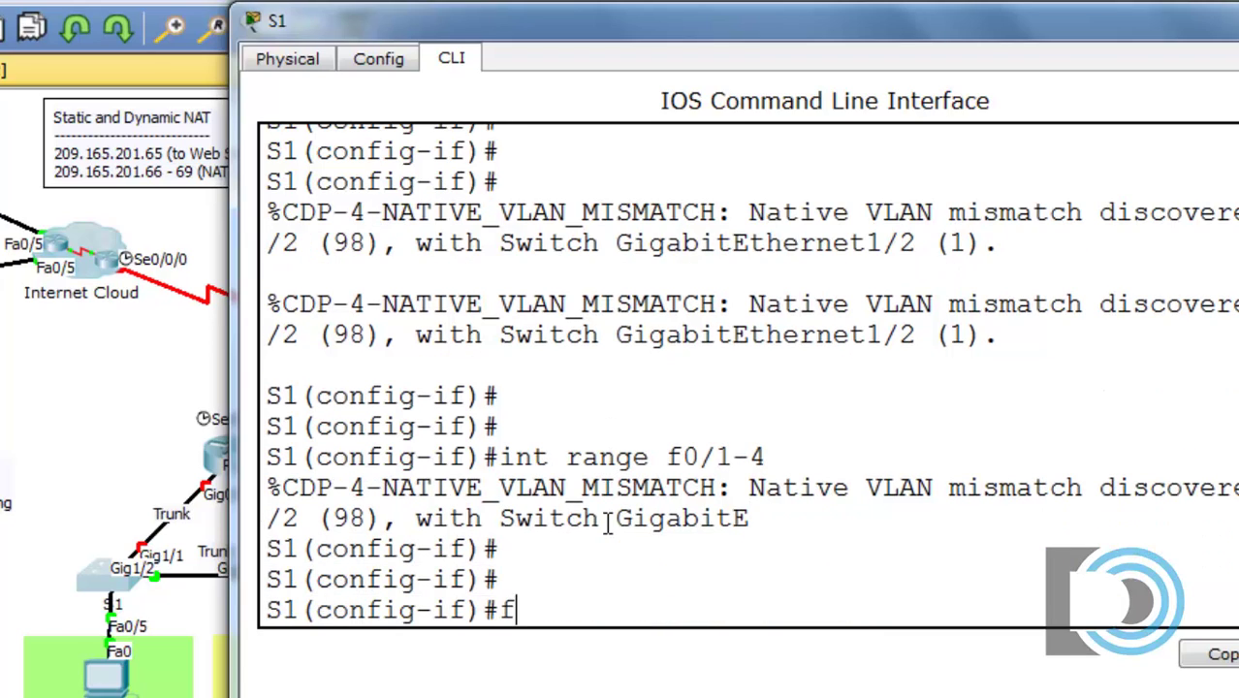
pyautogui.press('BackSpace')
# Step: Shut down S1's unused ports f0/1-4 and f0/6-24 as one interface range and return to global configuration
pyautogui.write('int rang')
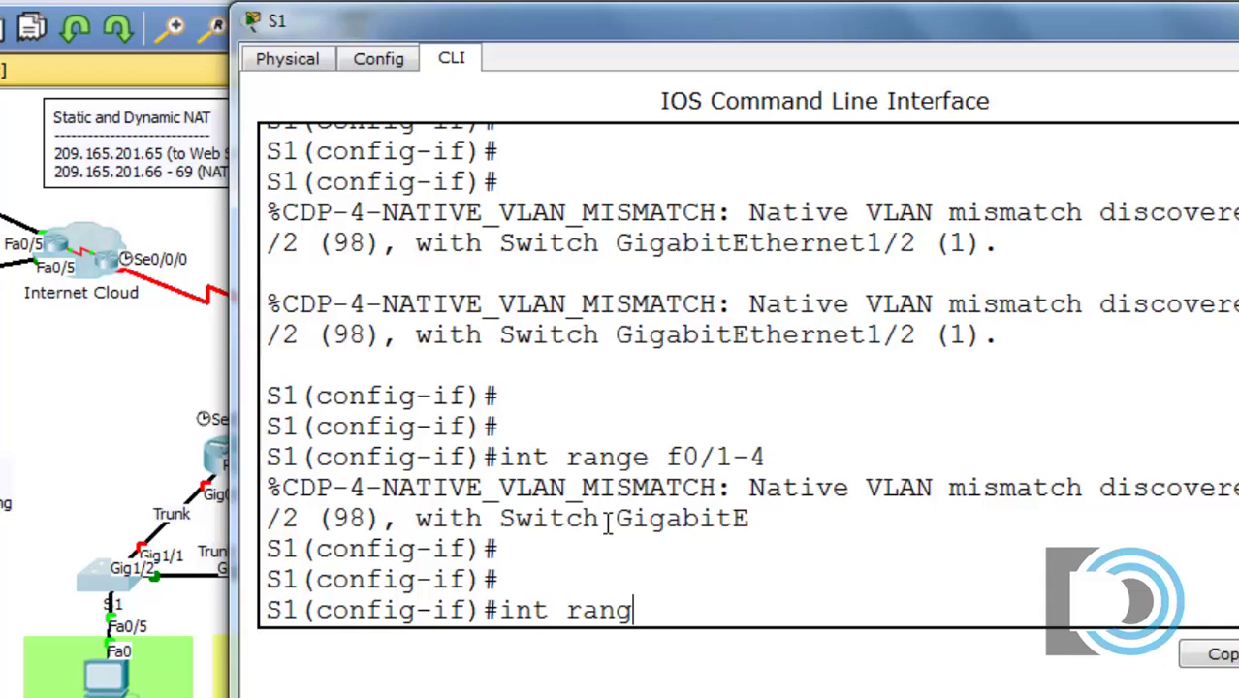
pyautogui.write('e f0')
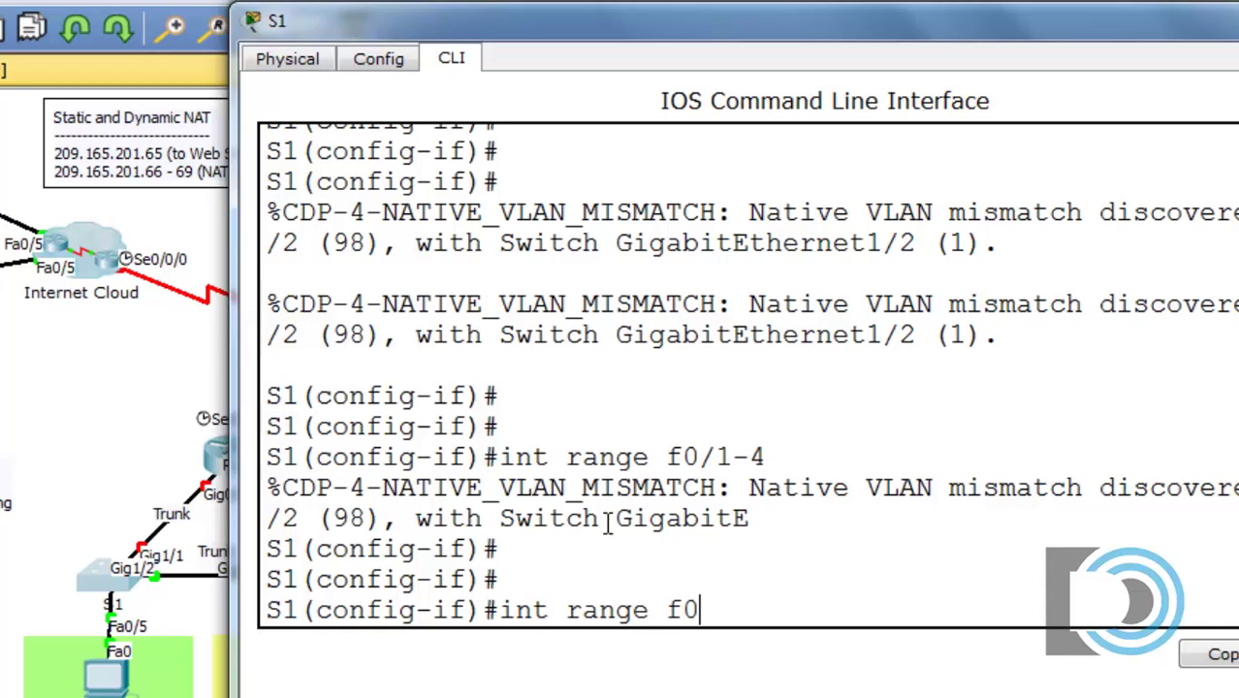
pyautogui.write('/1-4,')
pyautogui.write(' f0/')
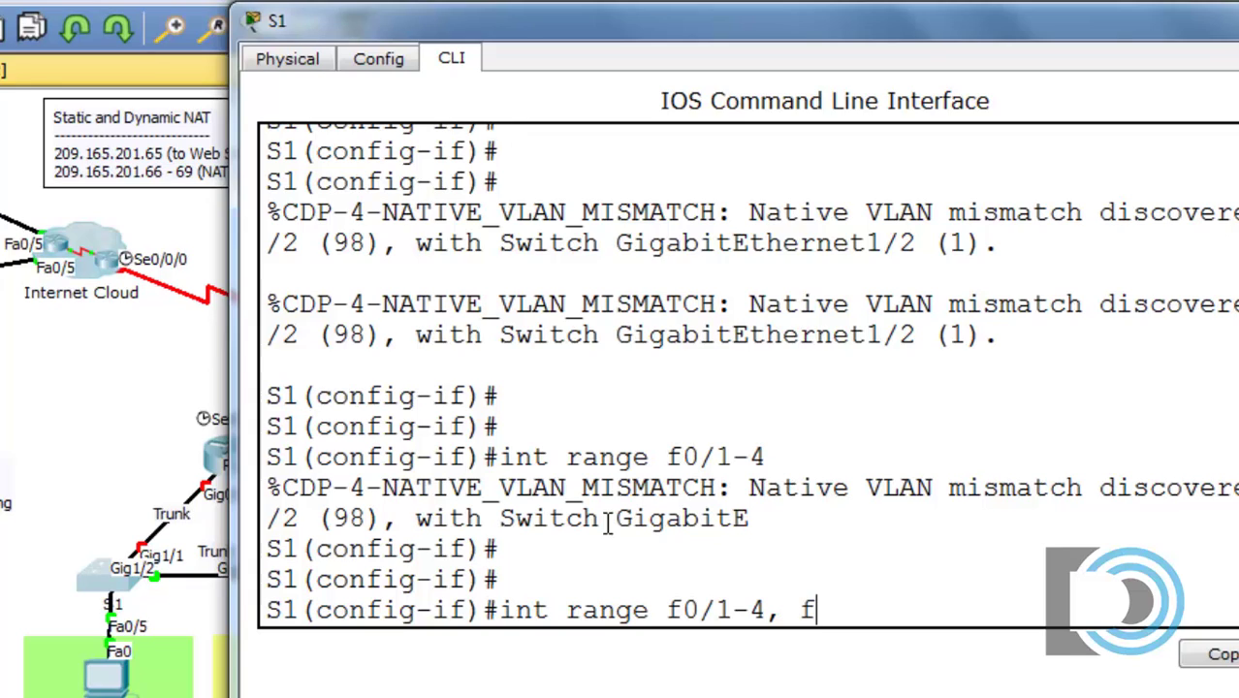
pyautogui.write('6-24')
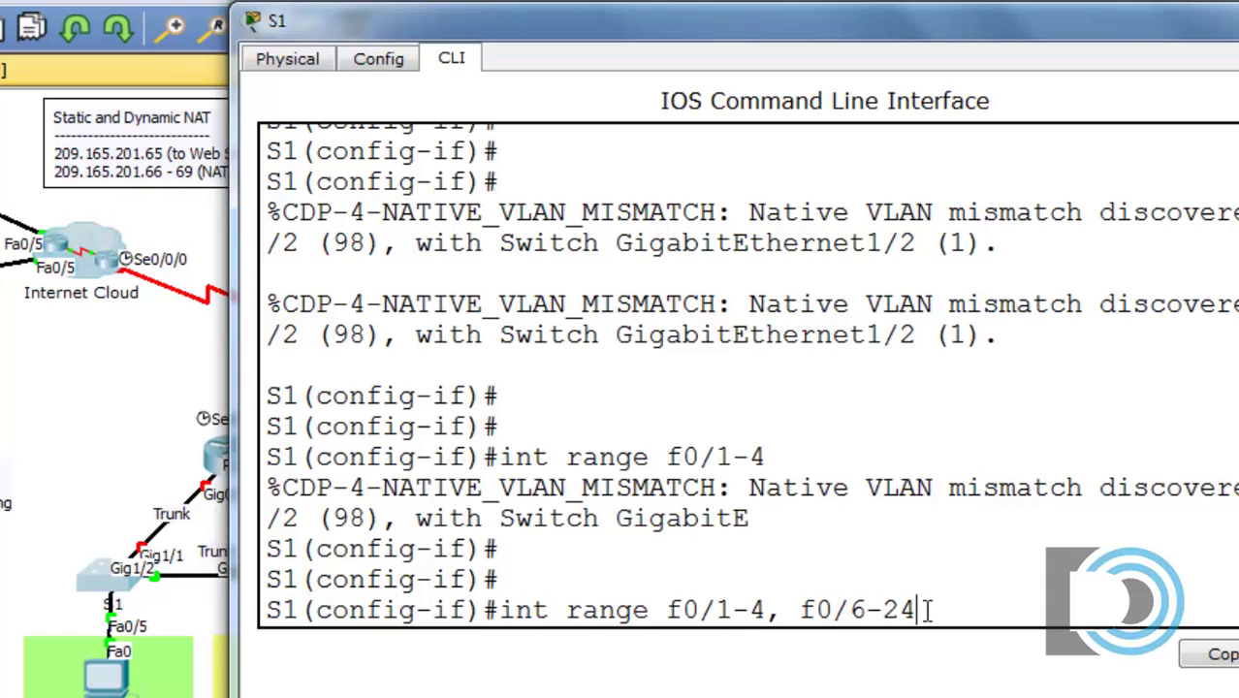
pyautogui.press('Return')
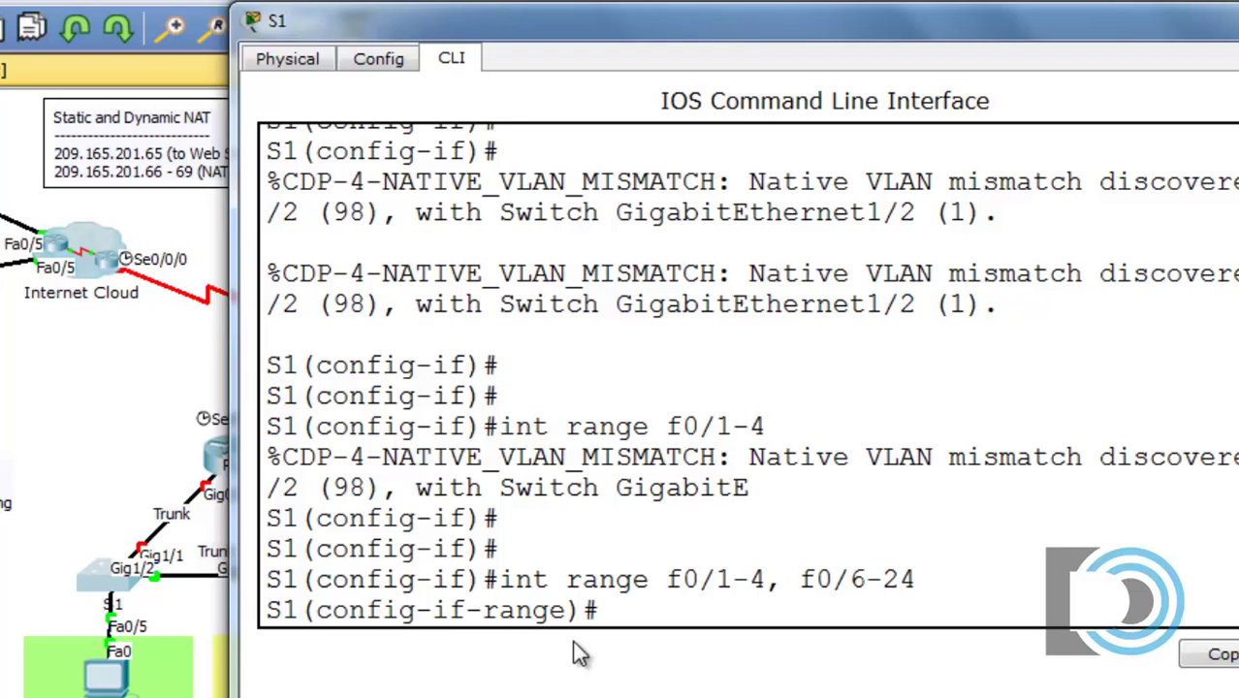
pyautogui.write('shut')
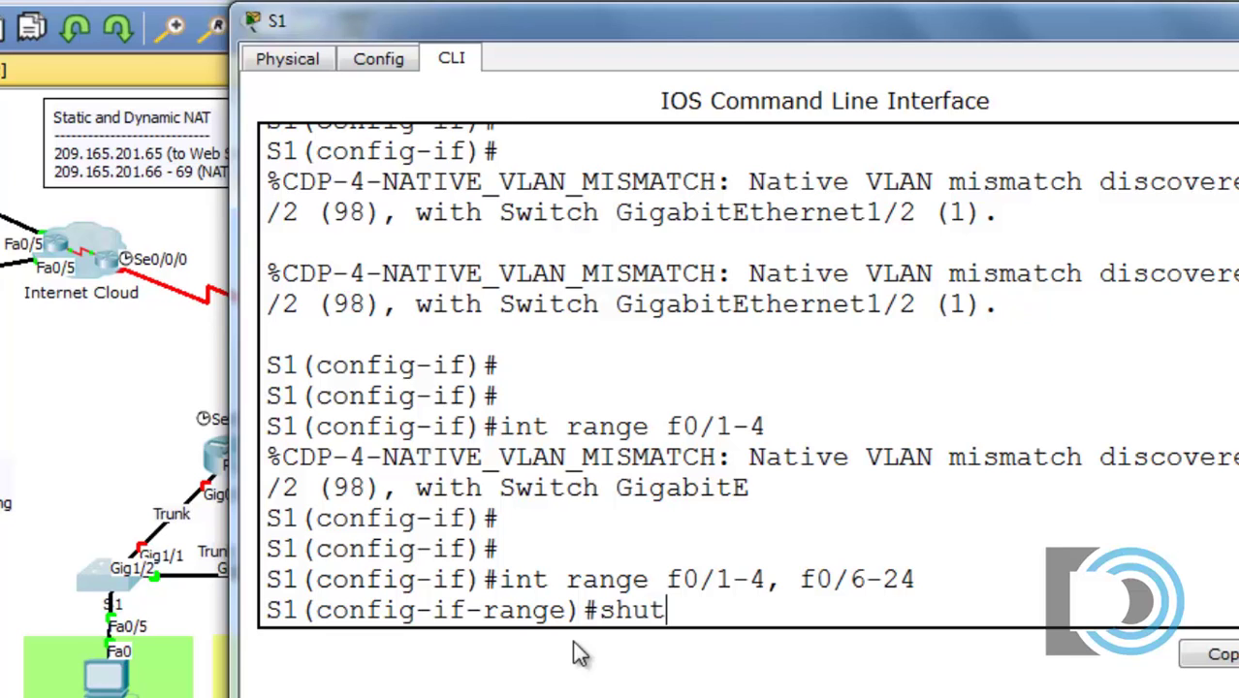
pyautogui.press('Return')
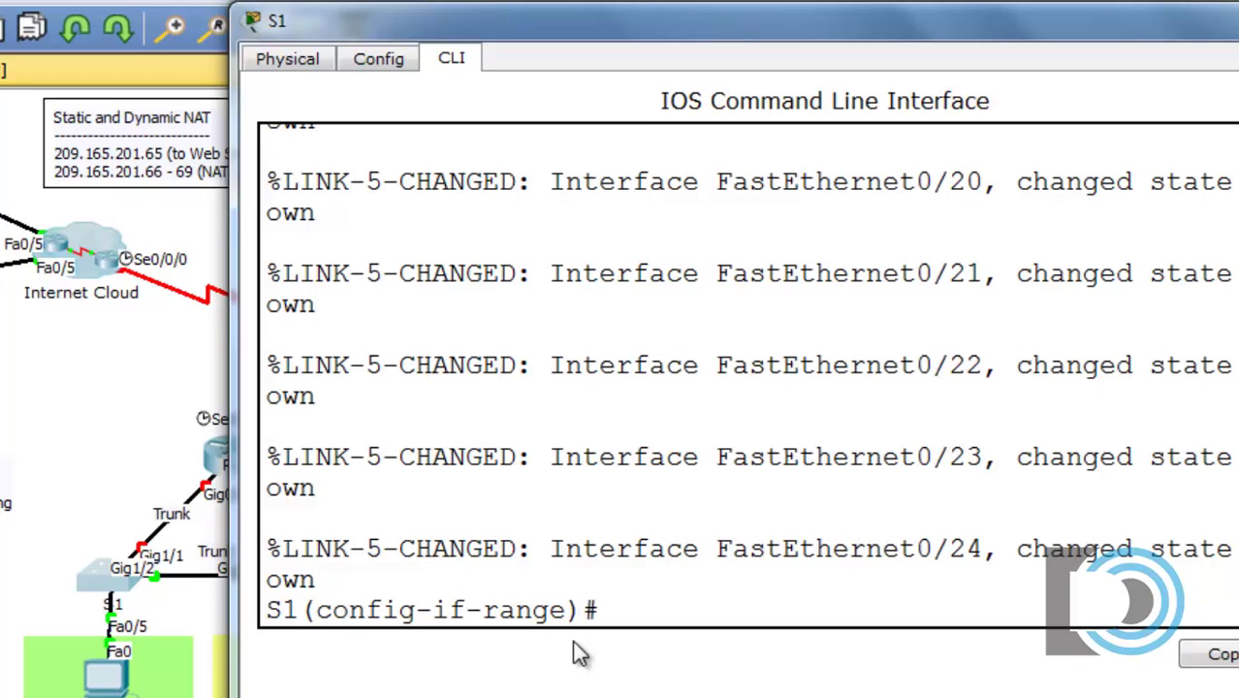
pyautogui.write('exit')
pyautogui.press('Return')
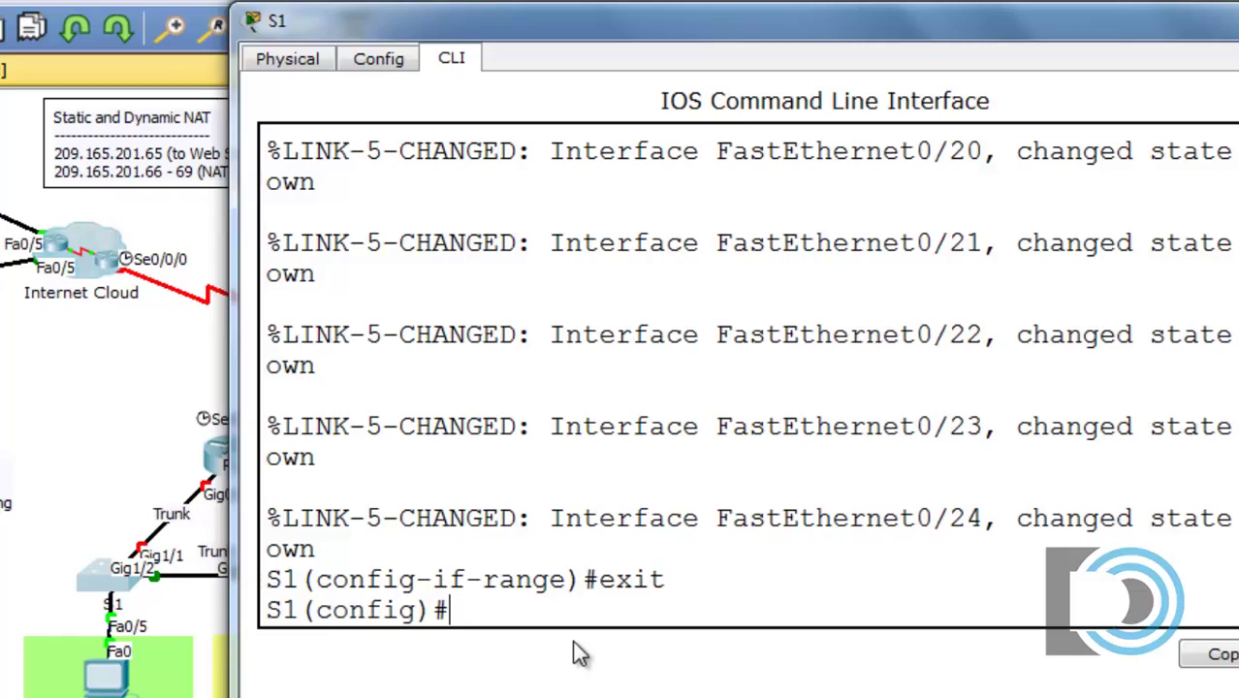
pyautogui.moveTo(1147, 22); pyautogui.dragTo(877, 58)
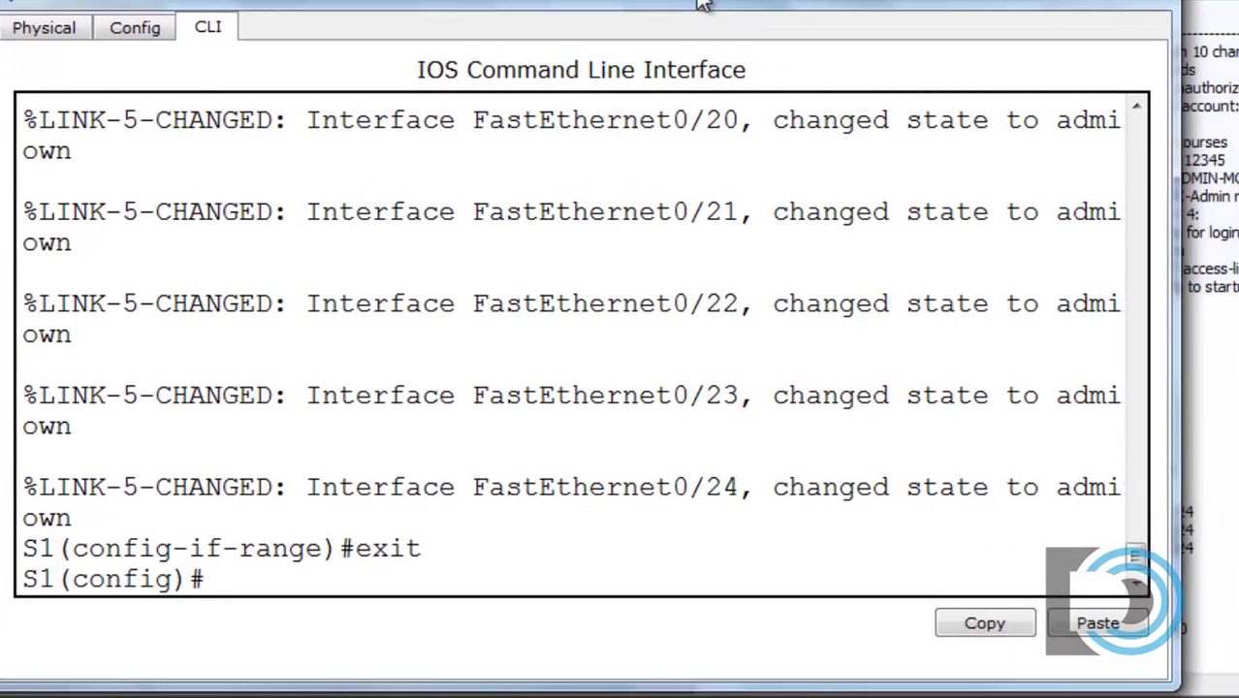
pyautogui.write('int vlan 88')
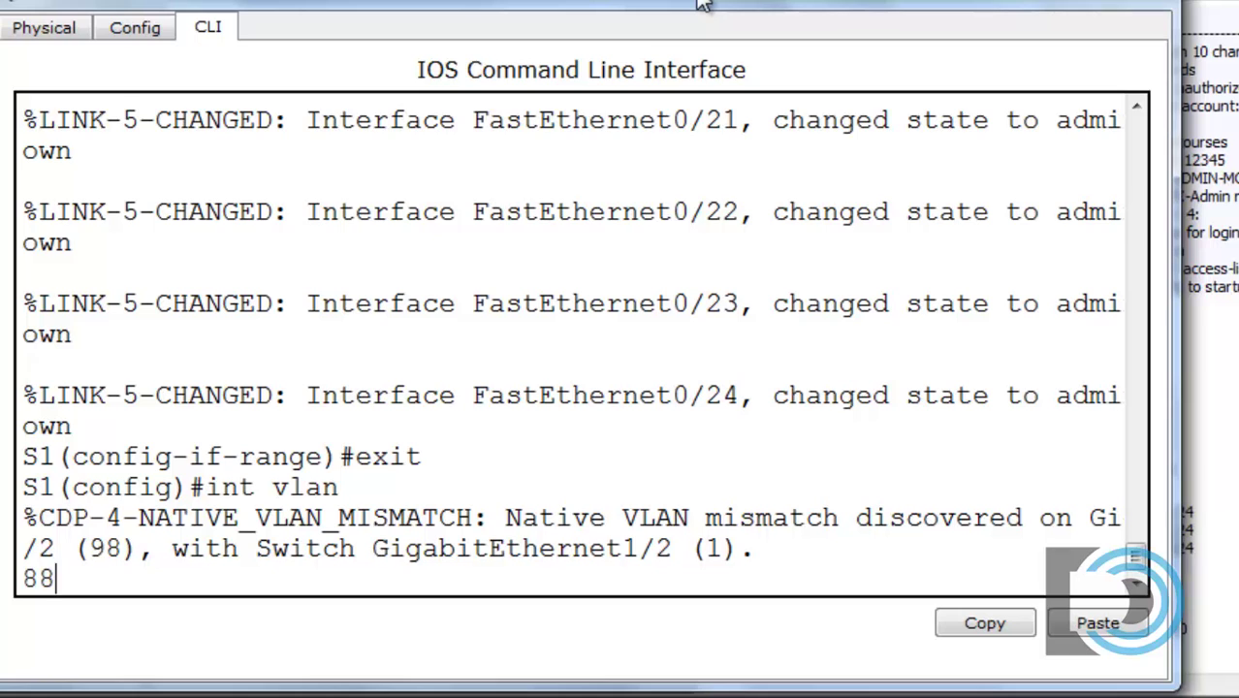
pyautogui.press('BackSpace')
pyautogui.press('BackSpace')
pyautogui.press('BackSpace')
pyautogui.press('BackSpace')
pyautogui.press('BackSpace')
pyautogui.press('BackSpace')
pyautogui.press('BackSpace')
pyautogui.press('BackSpace')
pyautogui.press('BackSpace')
pyautogui.press('BackSpace')
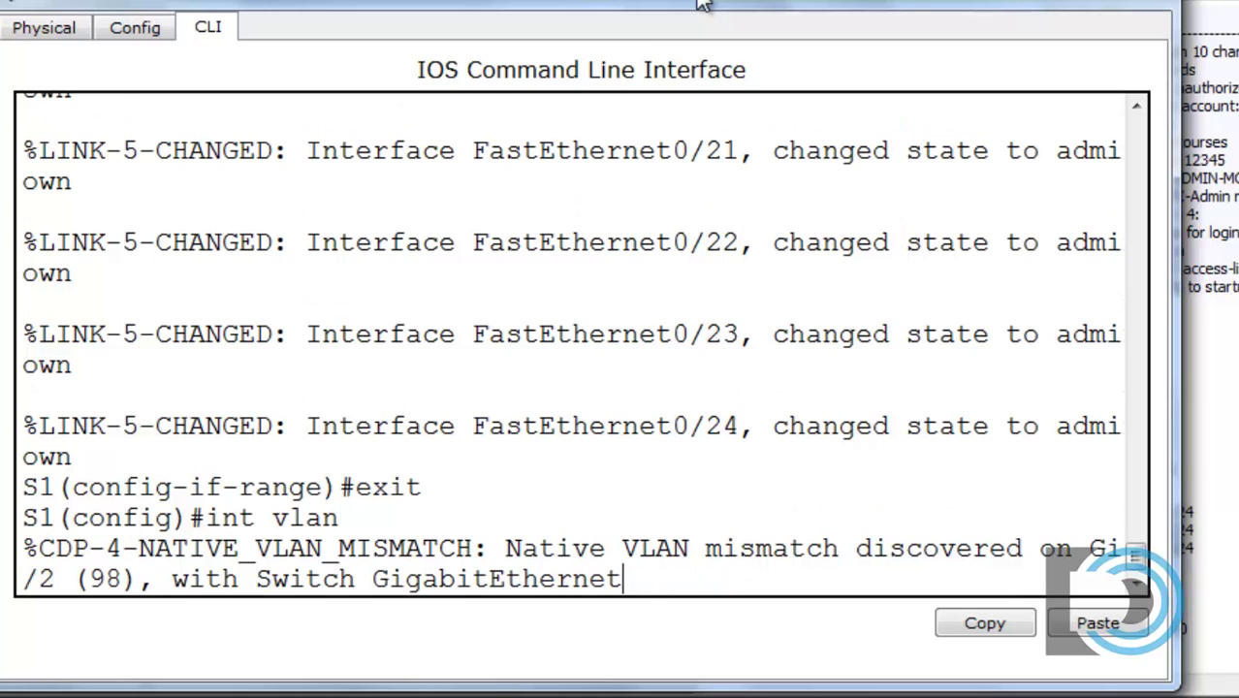
pyautogui.press('Return')
pyautogui.press('Return')
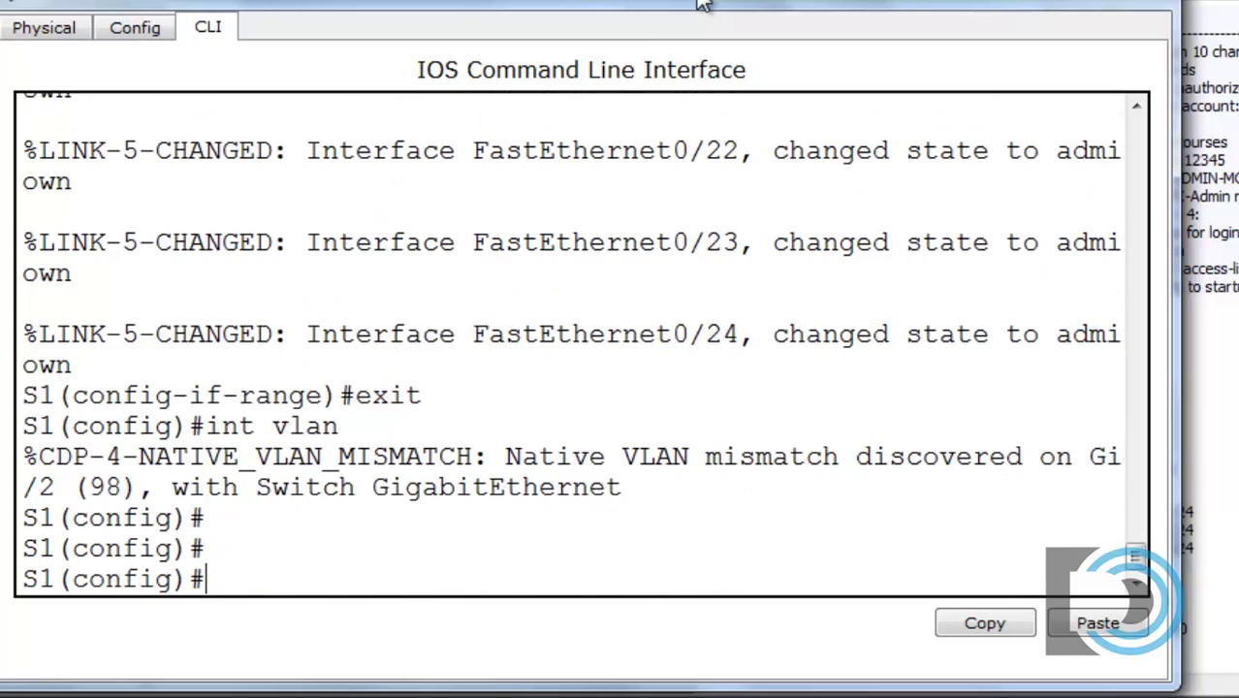
# Step: Configure S1's VLAN 88 interface with IP address 192.168.88.11 and subnet mask 255.255.255.0
pyautogui.write('int v')
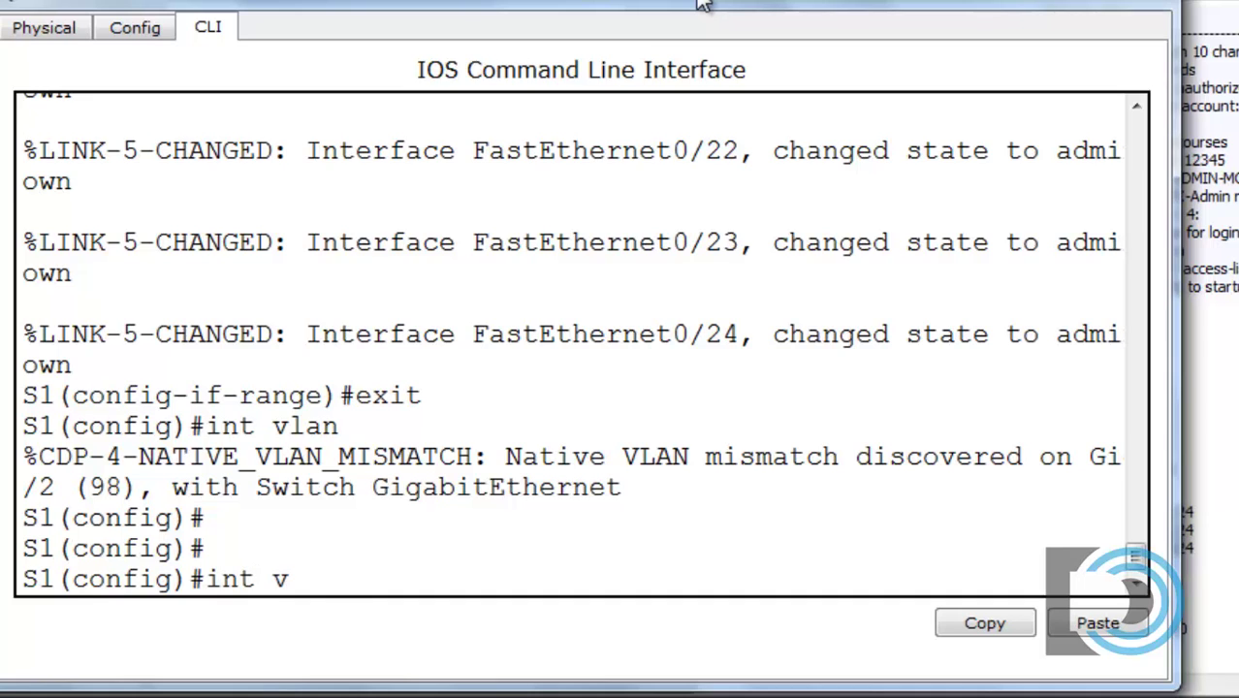
pyautogui.write('lan 88')
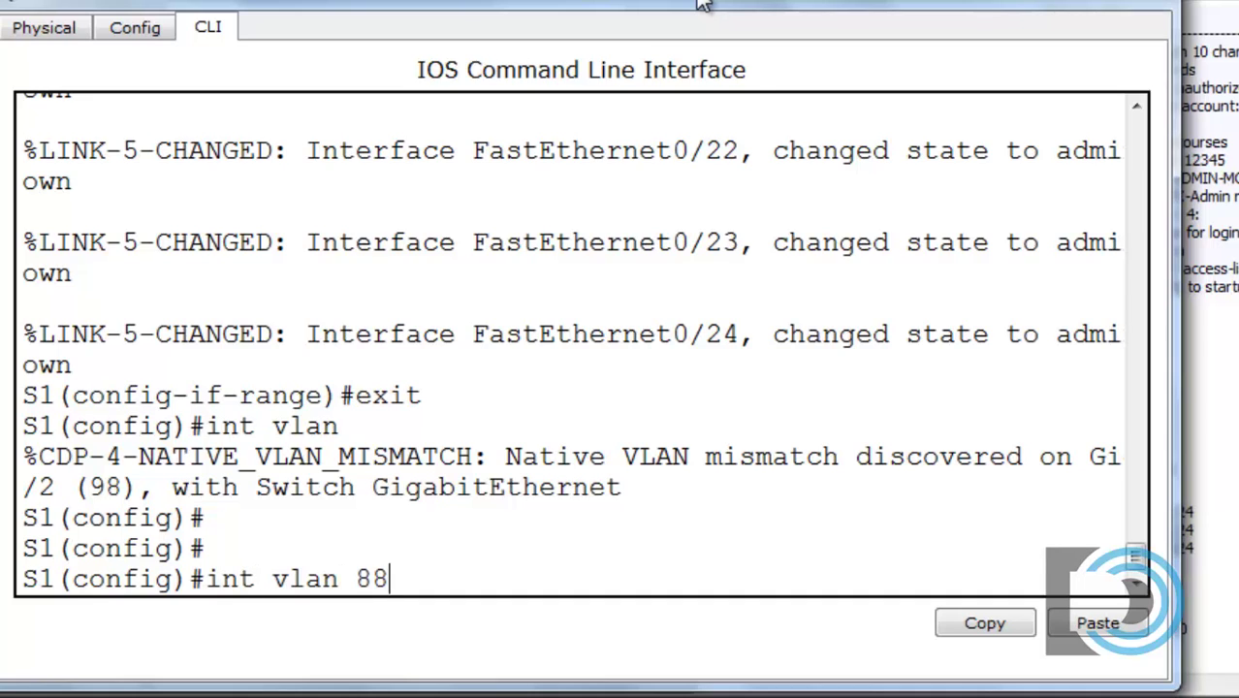
pyautogui.press('Return')
pyautogui.press('Return')
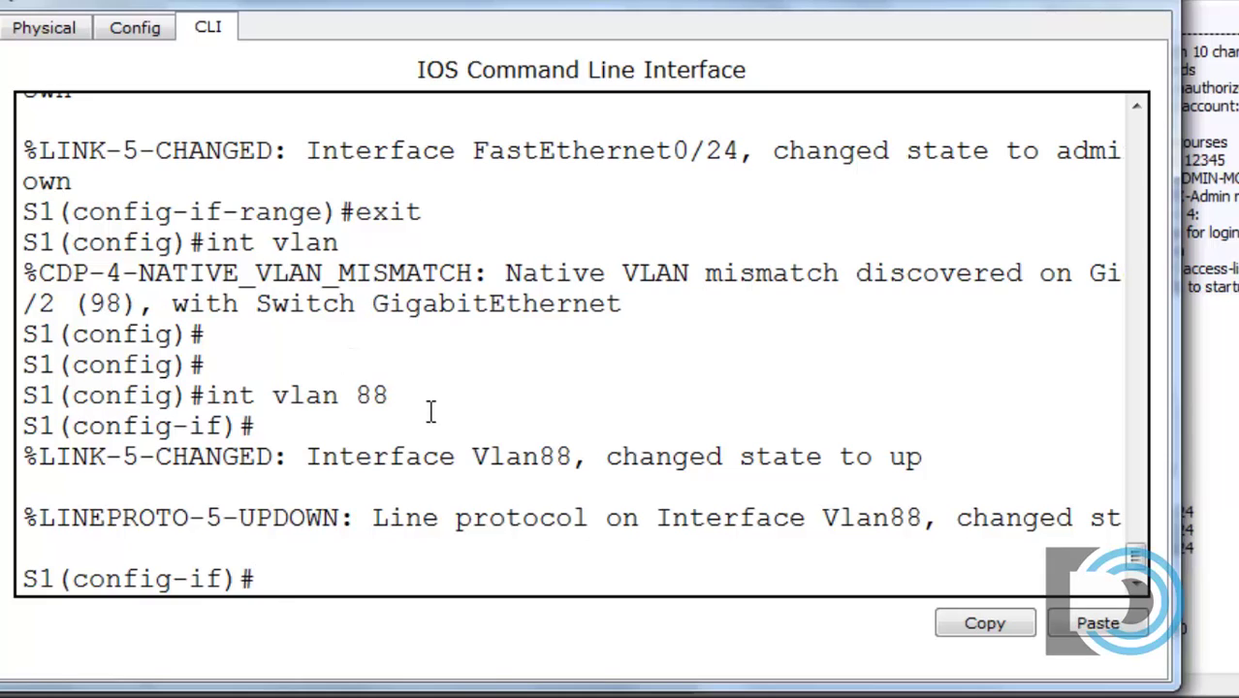
pyautogui.write('ip addre')
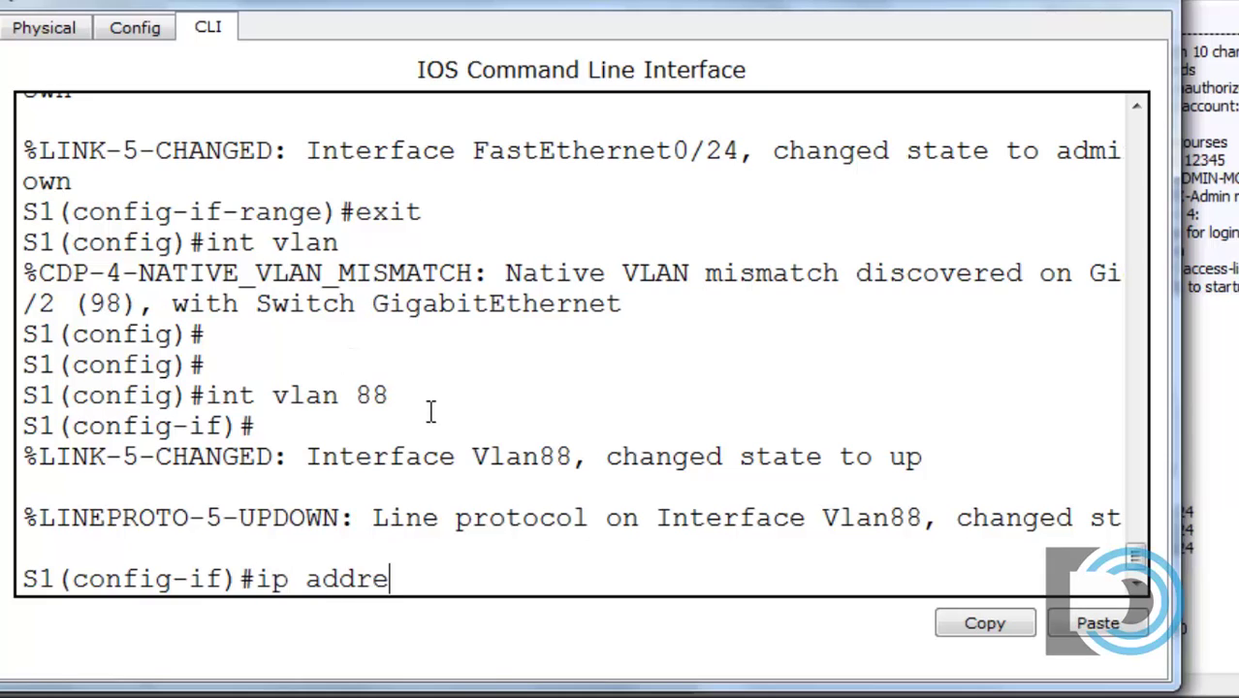
pyautogui.write('ss 192')
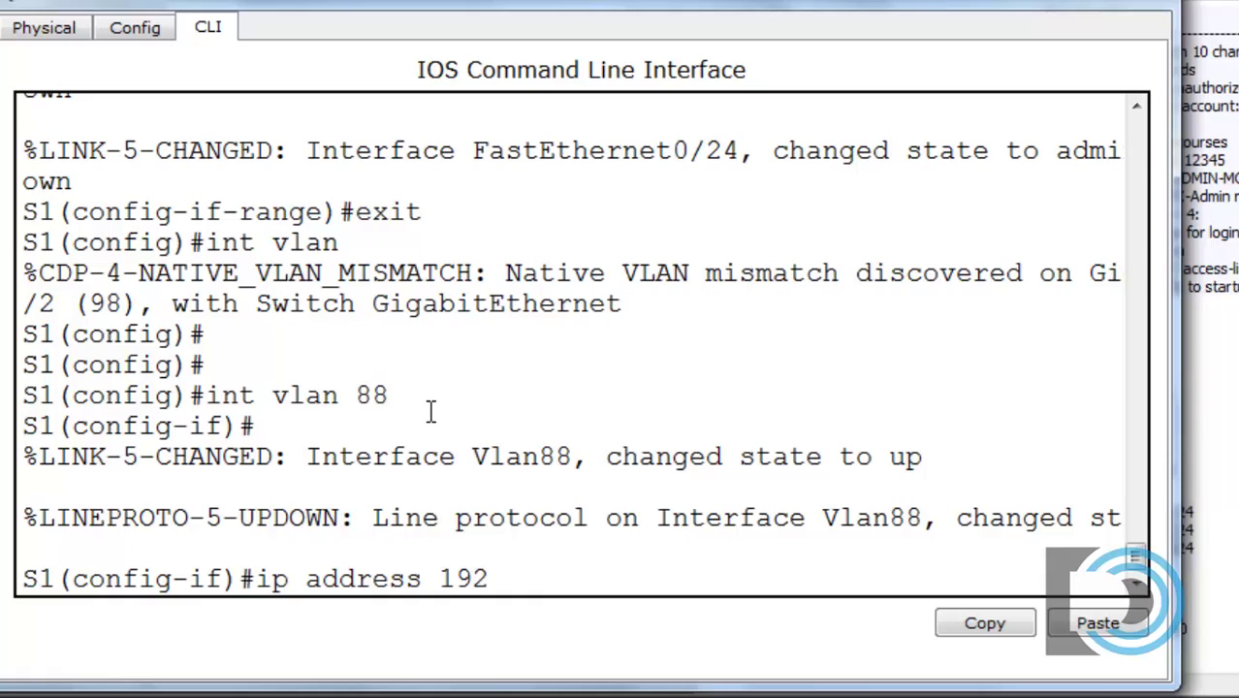
pyautogui.write('.168.88.')
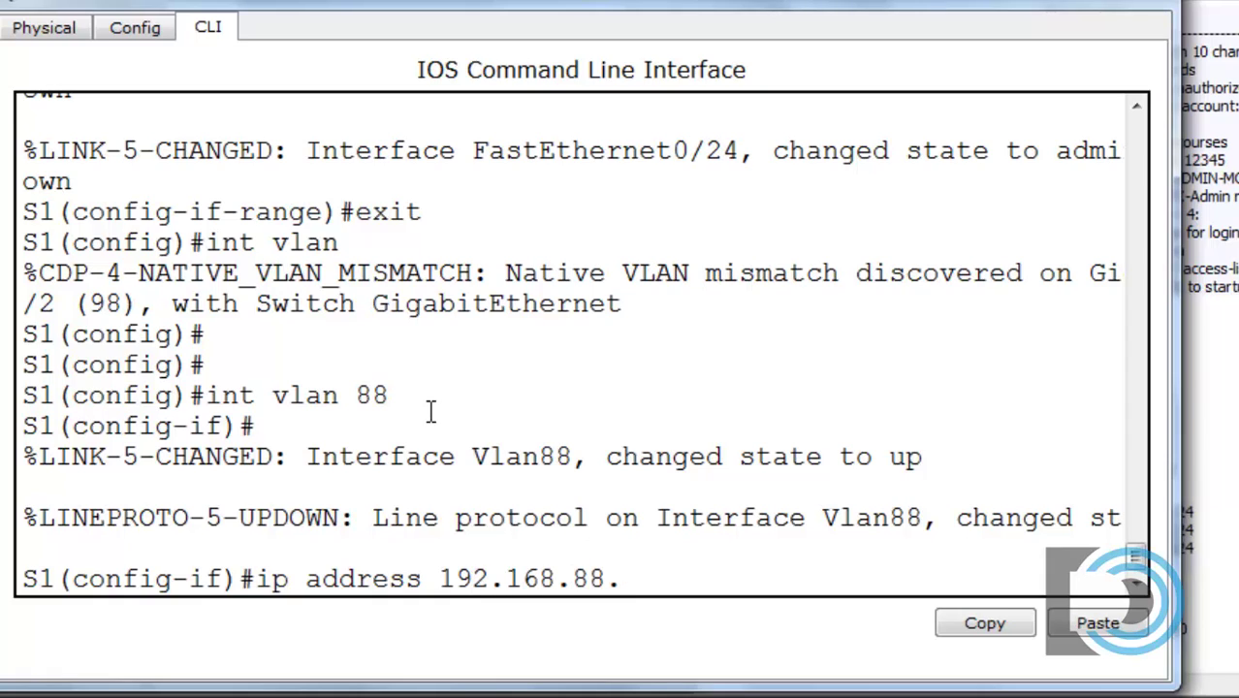
pyautogui.write('11')
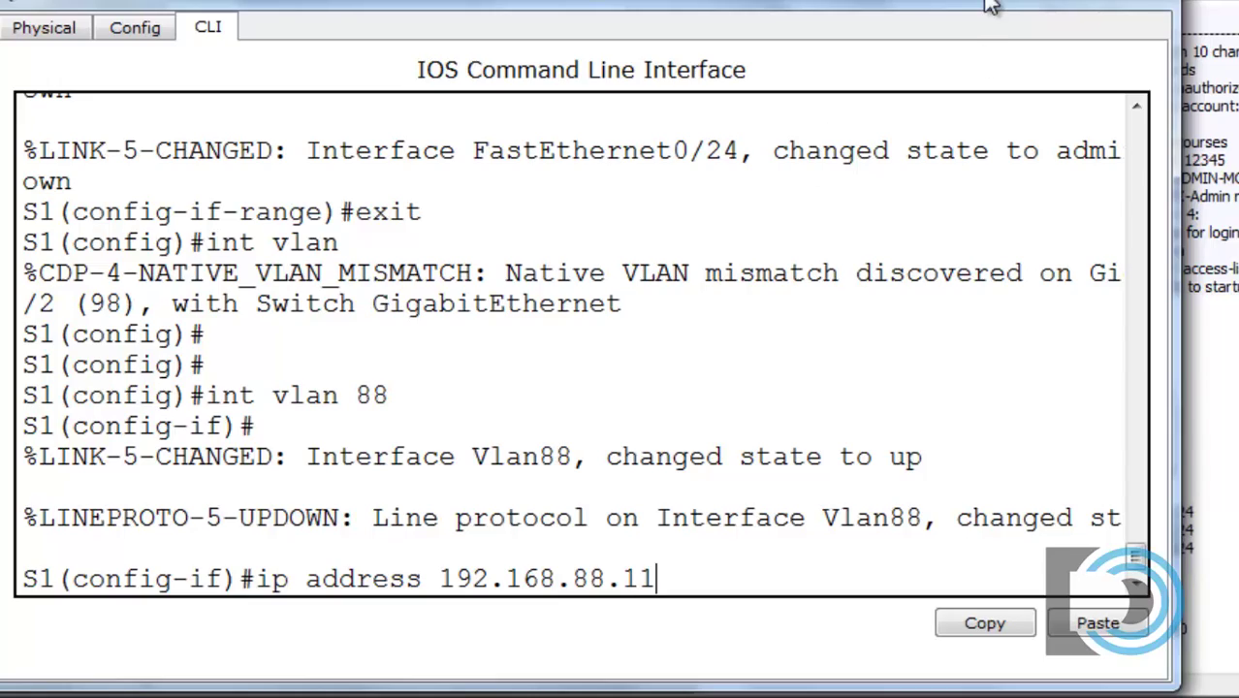
pyautogui.moveTo(977, 3); pyautogui.dragTo(1028, 3)
pyautogui.write('255')
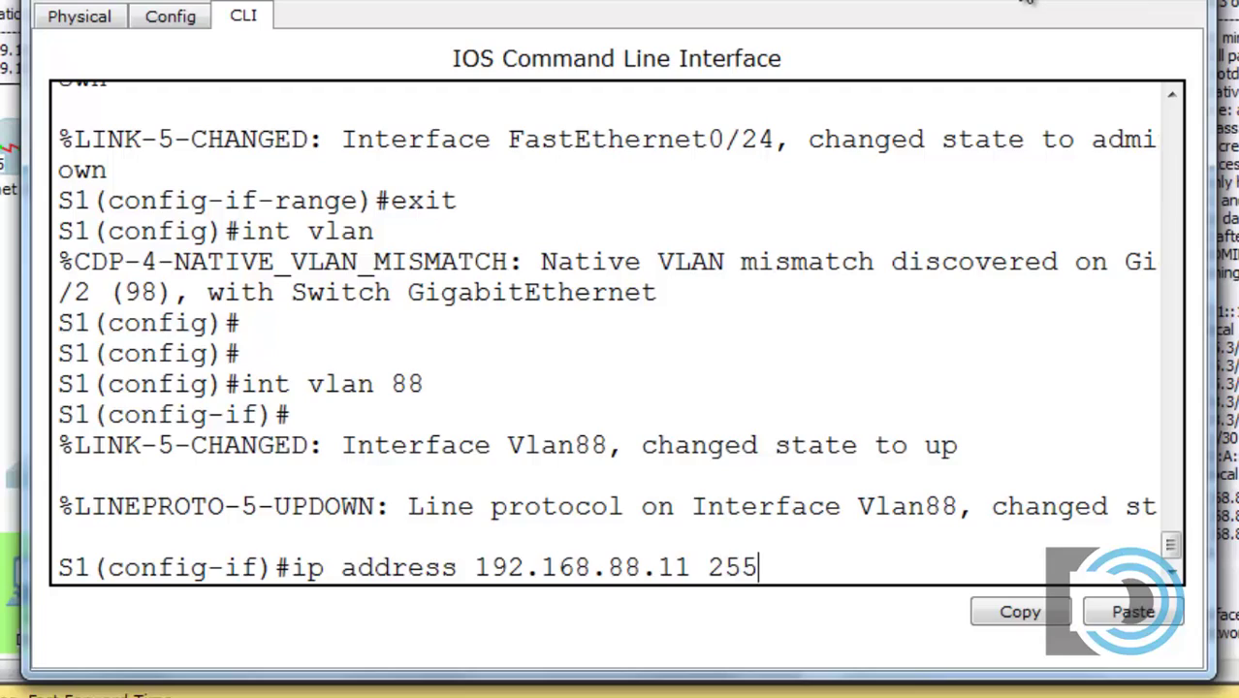
pyautogui.write('.255.255')
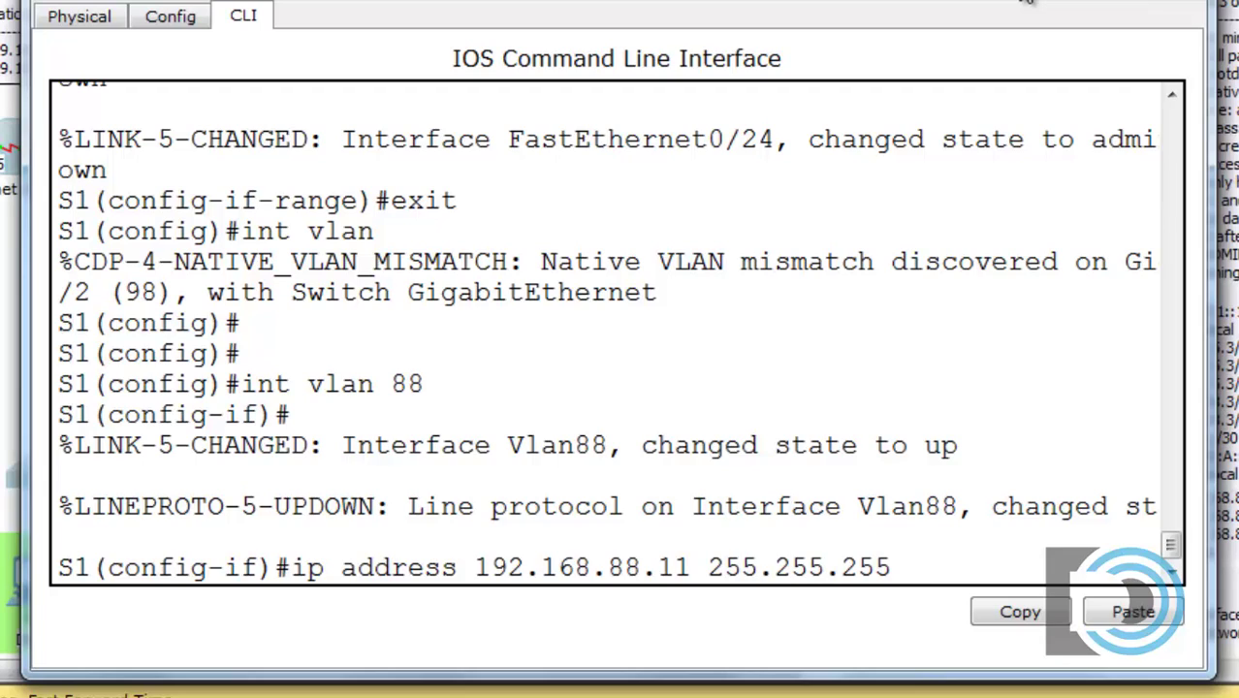
pyautogui.write('.0')
pyautogui.press('Return')
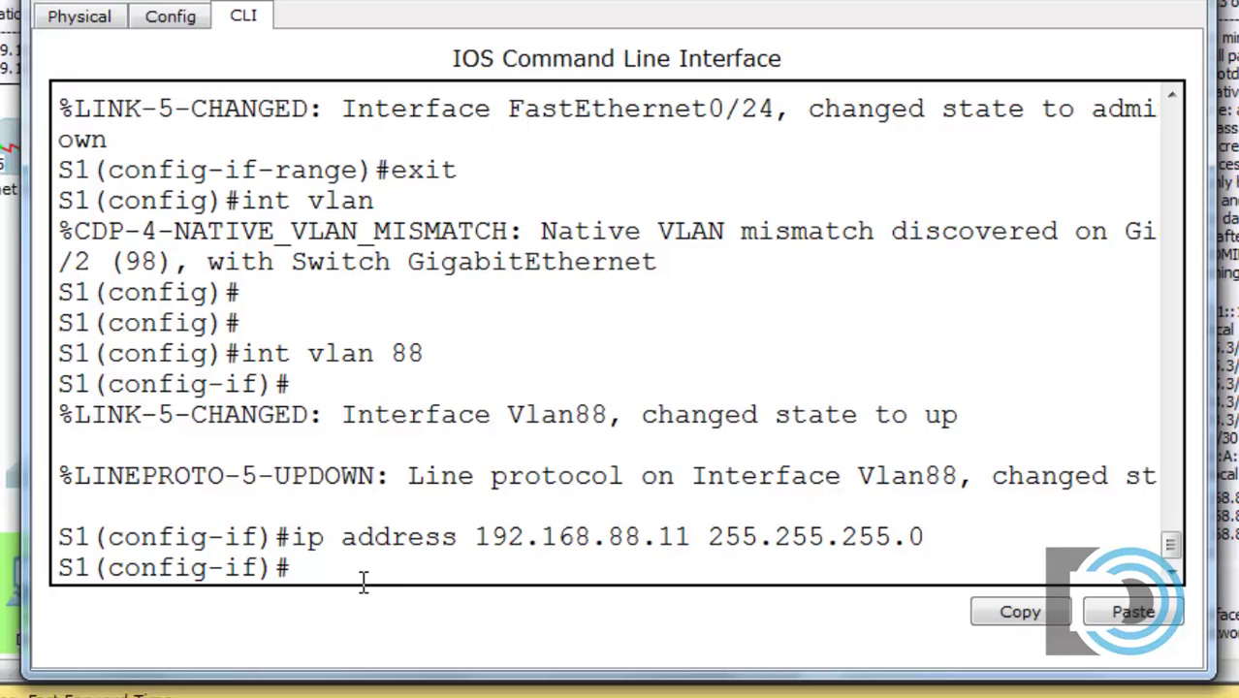
pyautogui.write('exit')
pyautogui.press('Return')
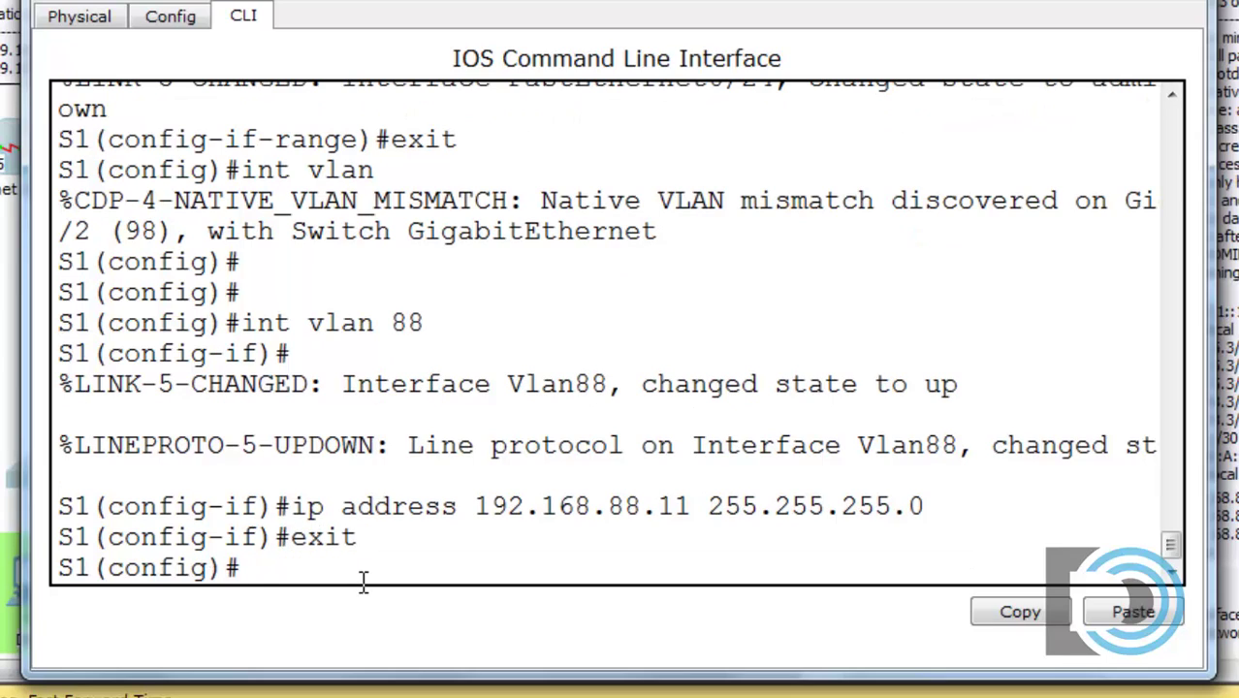
# Step: Set S1's default gateway to 192.168.88.1
pyautogui.write('ip default')
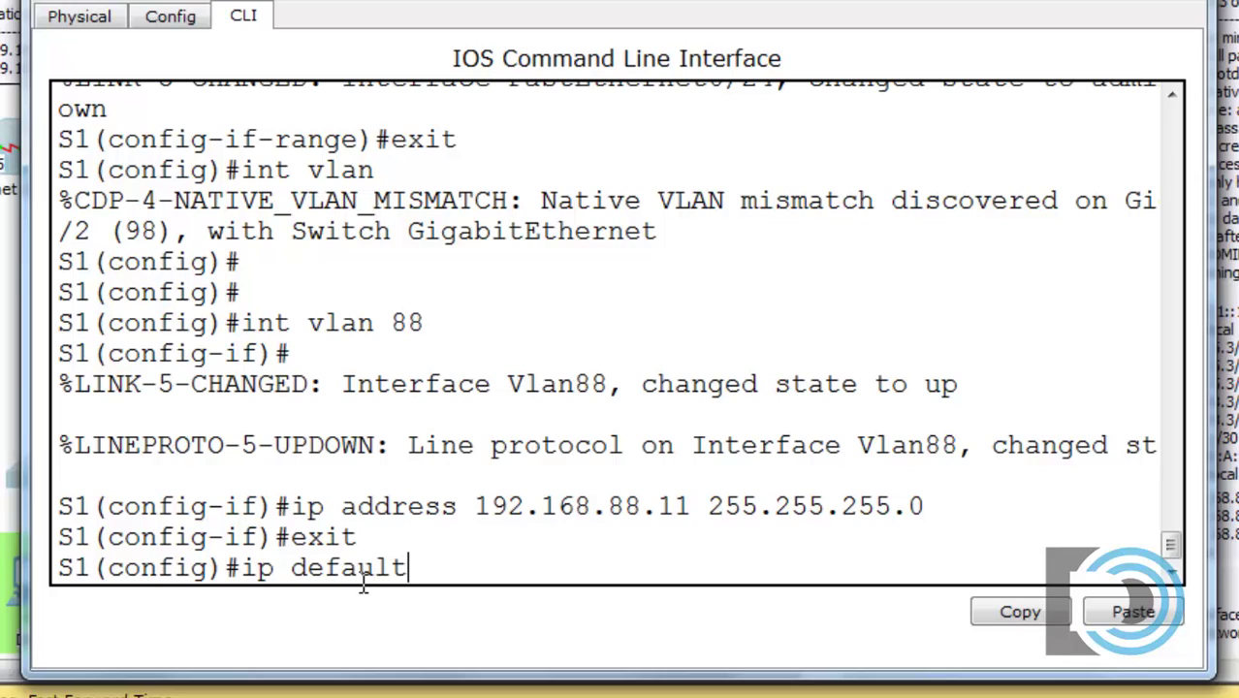
pyautogui.press('Tab')
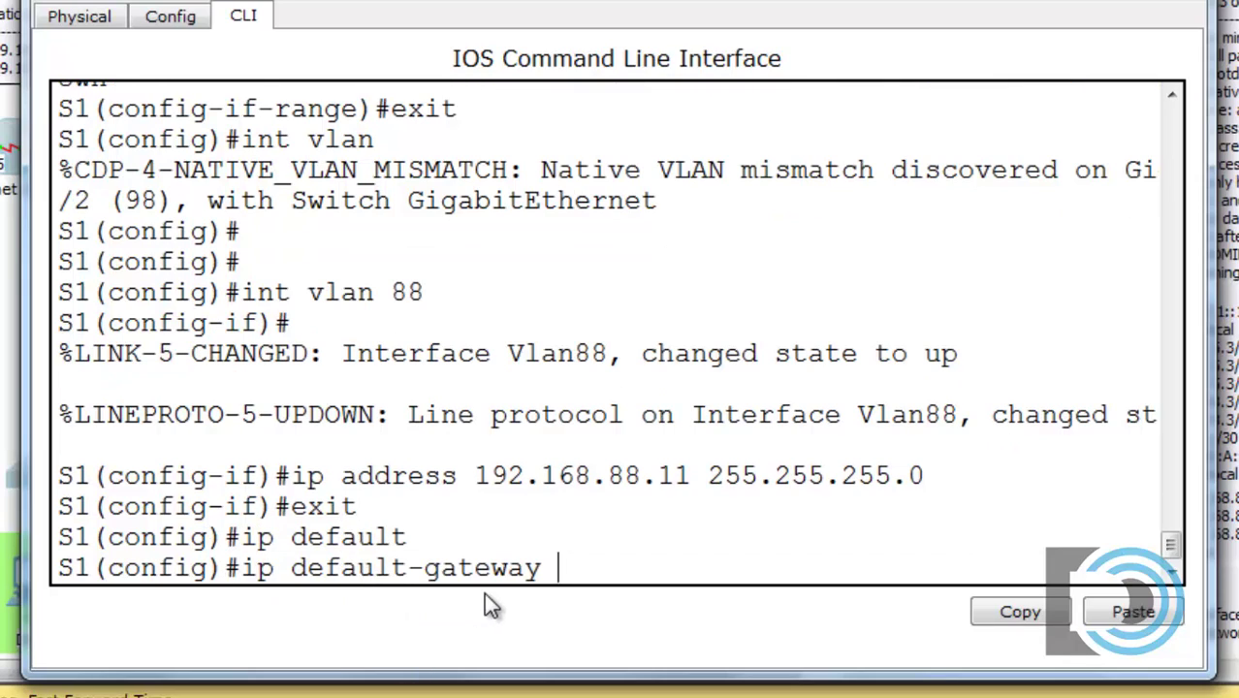
pyautogui.write('192.168.')
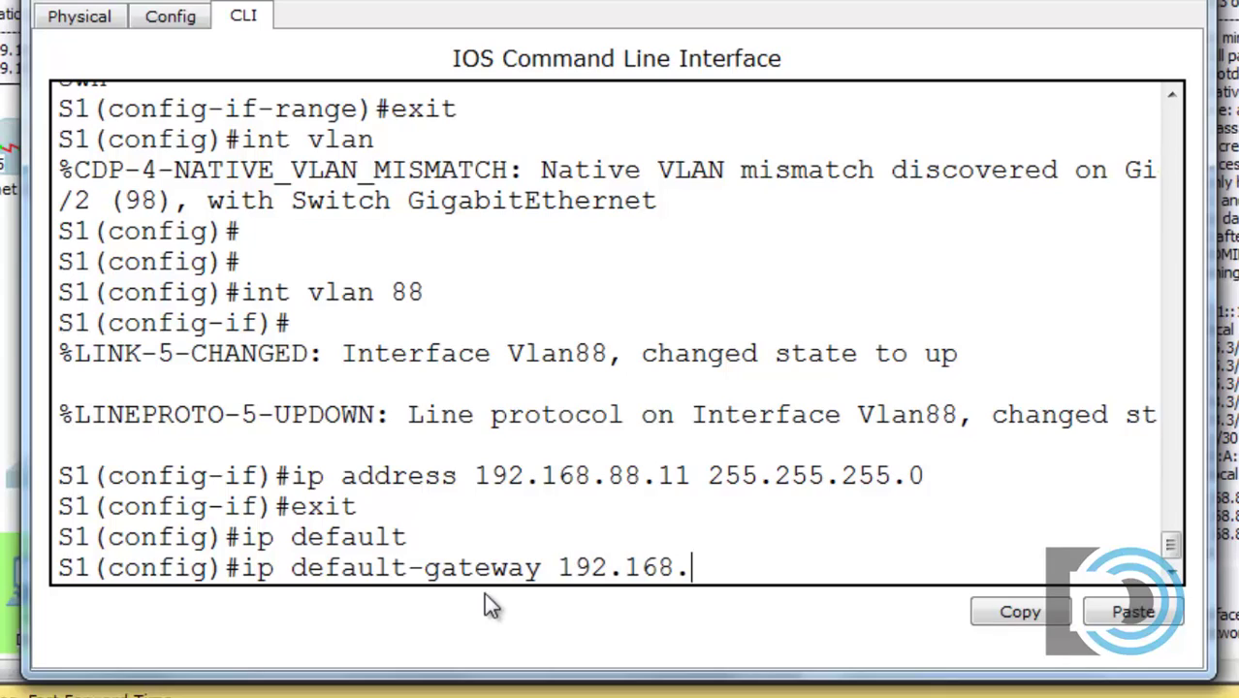
pyautogui.write('88.1')
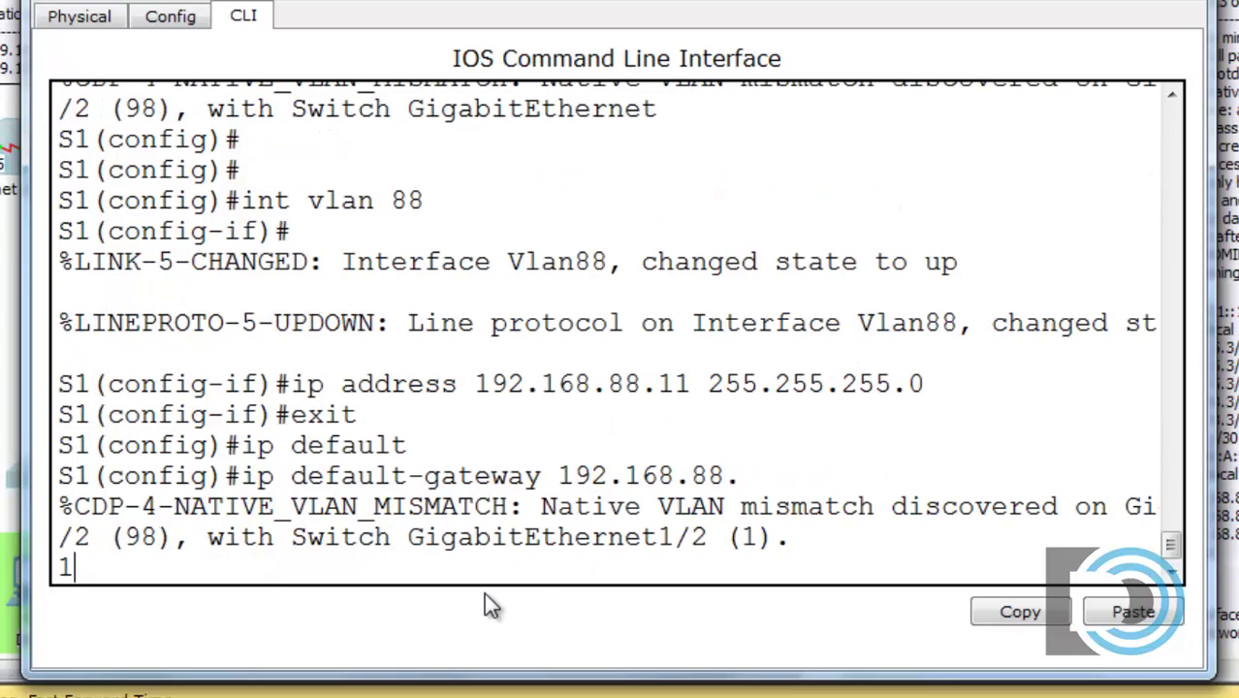
pyautogui.press('Return')
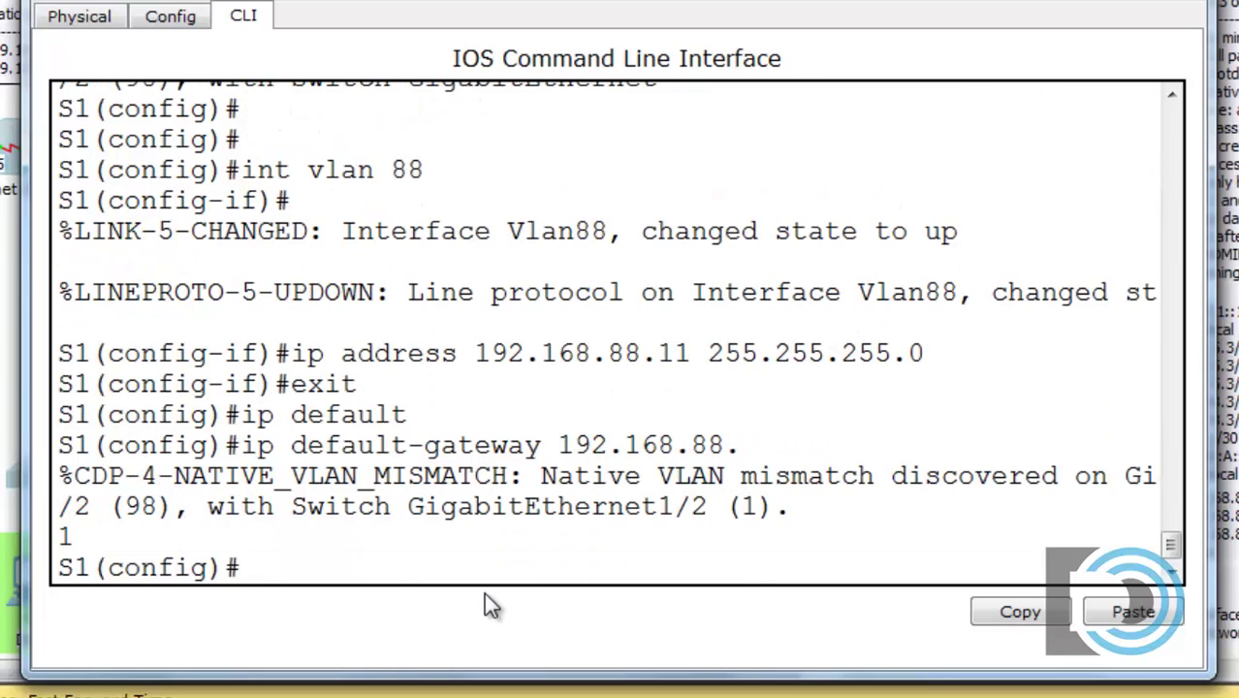
# Step: Reissue the default gateway command with 192.168.88.1, leave configuration mode and save S1's running configuration to startup-config
pyautogui.press('Up')
pyautogui.press('Return')
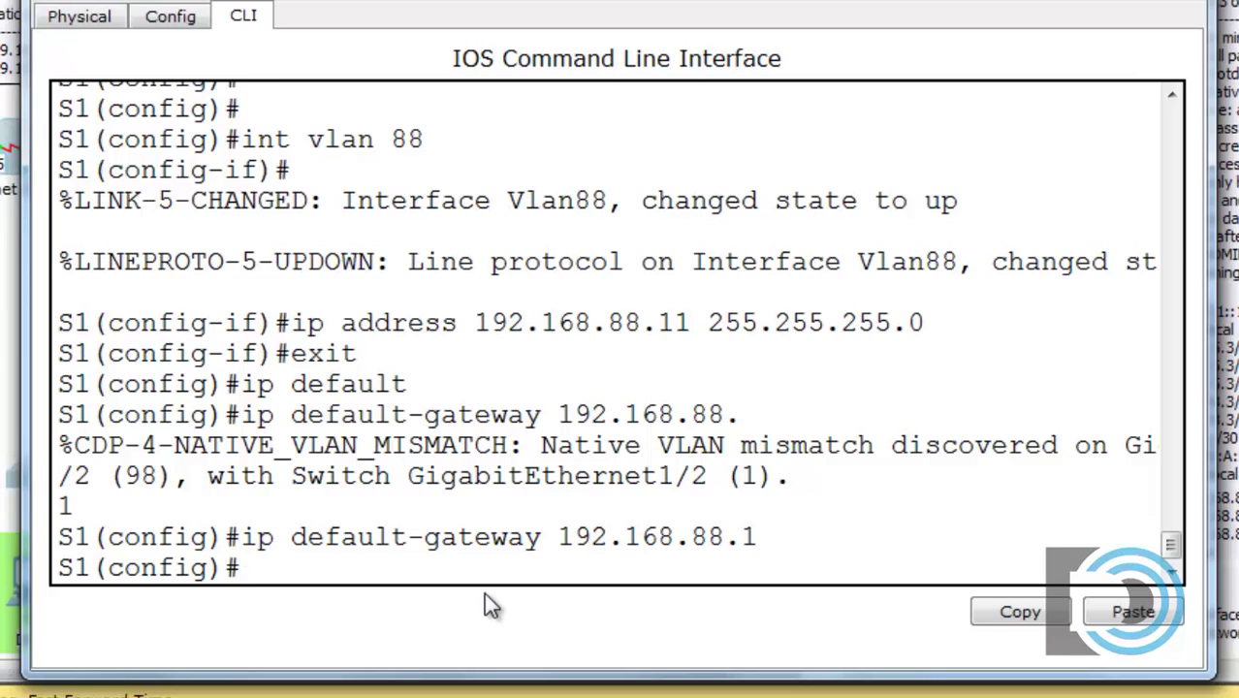
pyautogui.hotkey('ctrl', 'z')
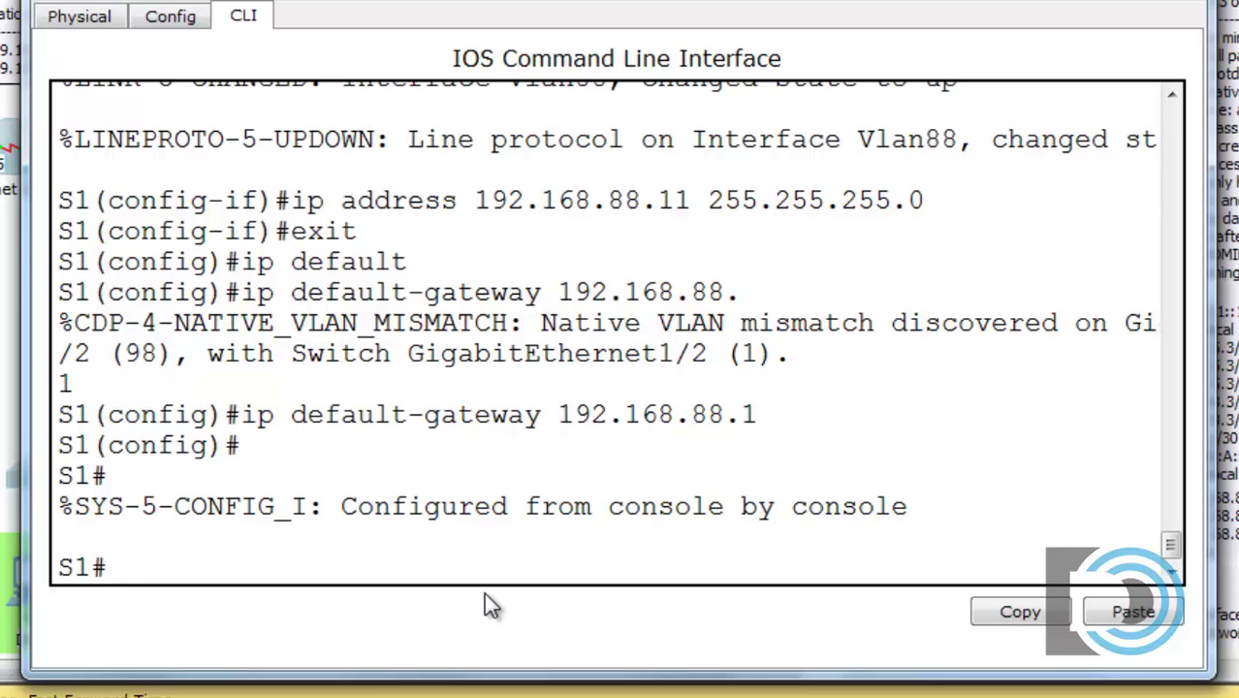
pyautogui.write('copy run')
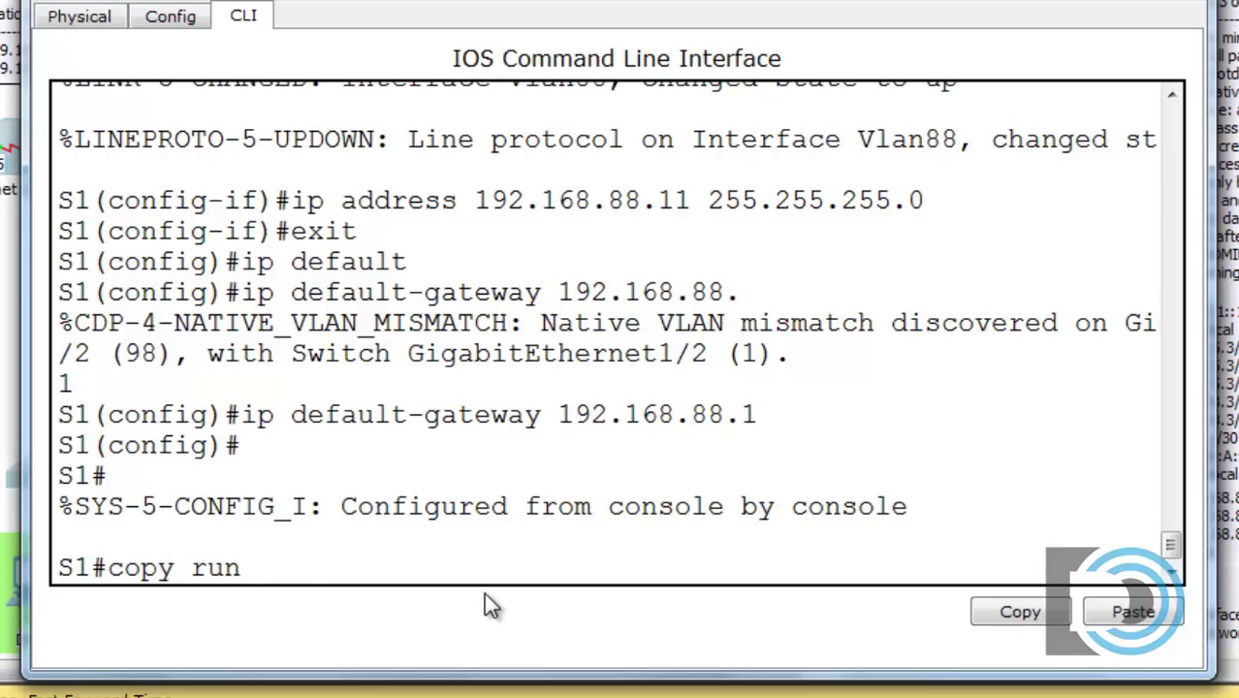
pyautogui.write(' start')
pyautogui.press('Return')
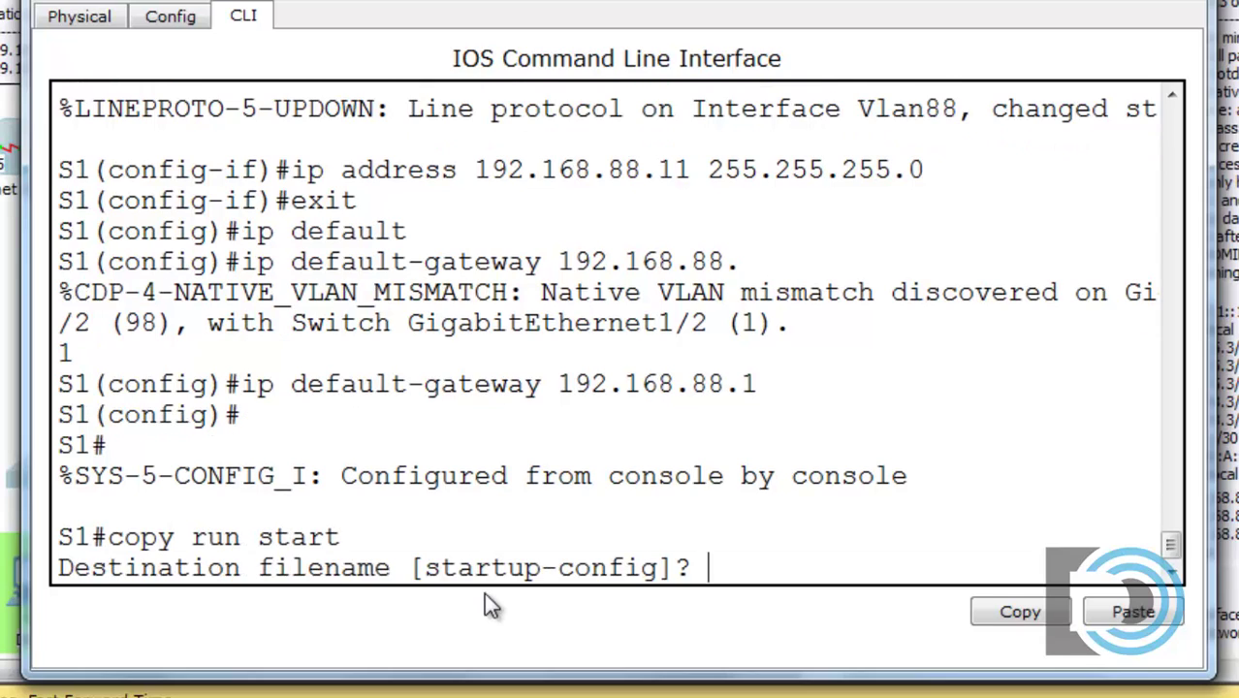
pyautogui.press('Return')
# Step: Display S1's running configuration and page through it to examine the FastEthernet port assignments and shutdown settings
pyautogui.write('show ru')
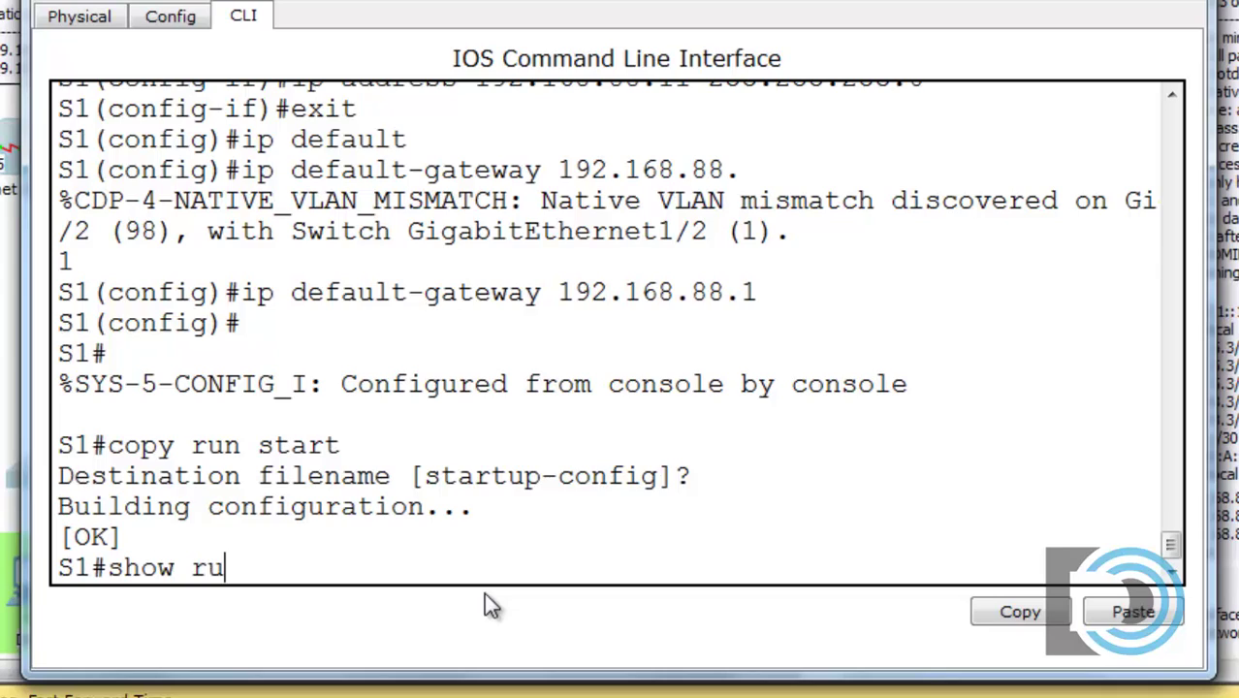
pyautogui.write('n')
pyautogui.press('Return')
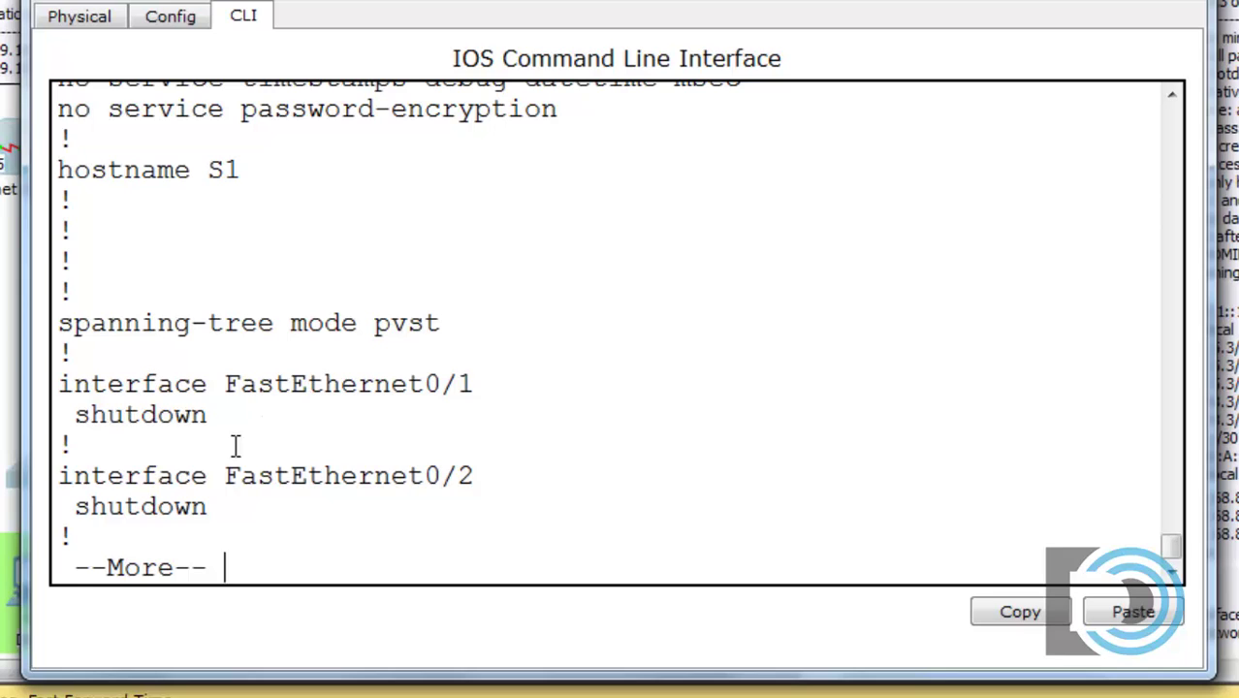
pyautogui.press('space')
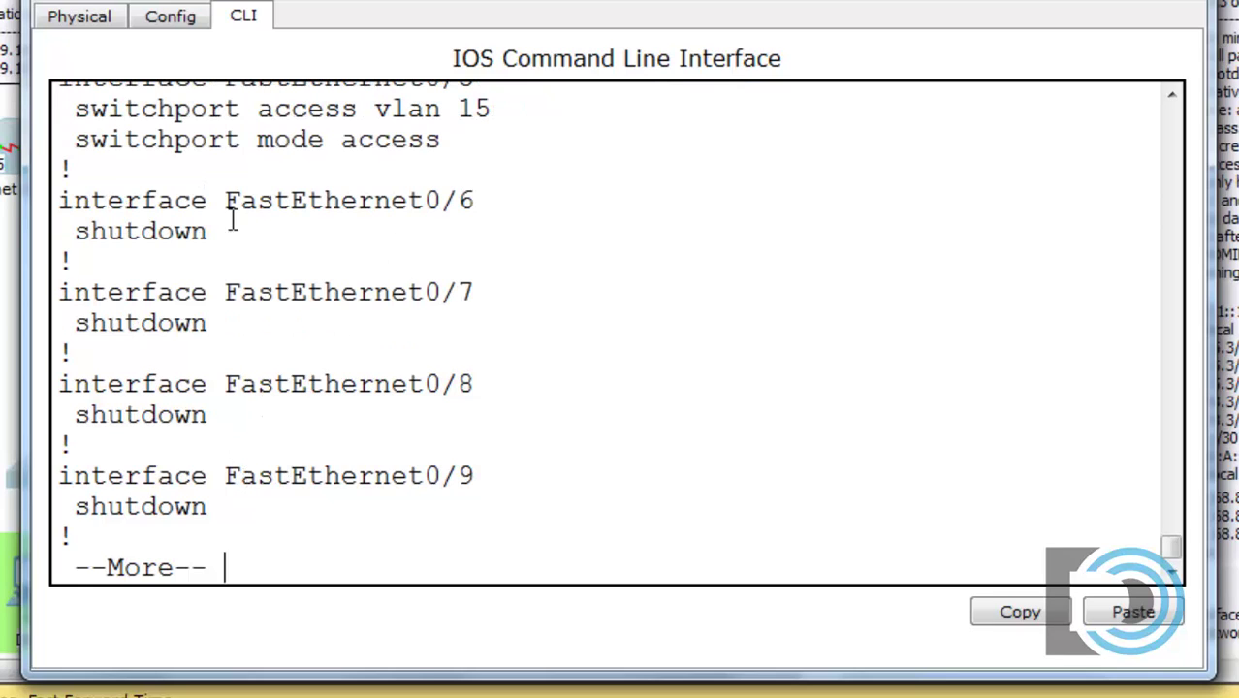
pyautogui.scroll(1, 1173, 554)
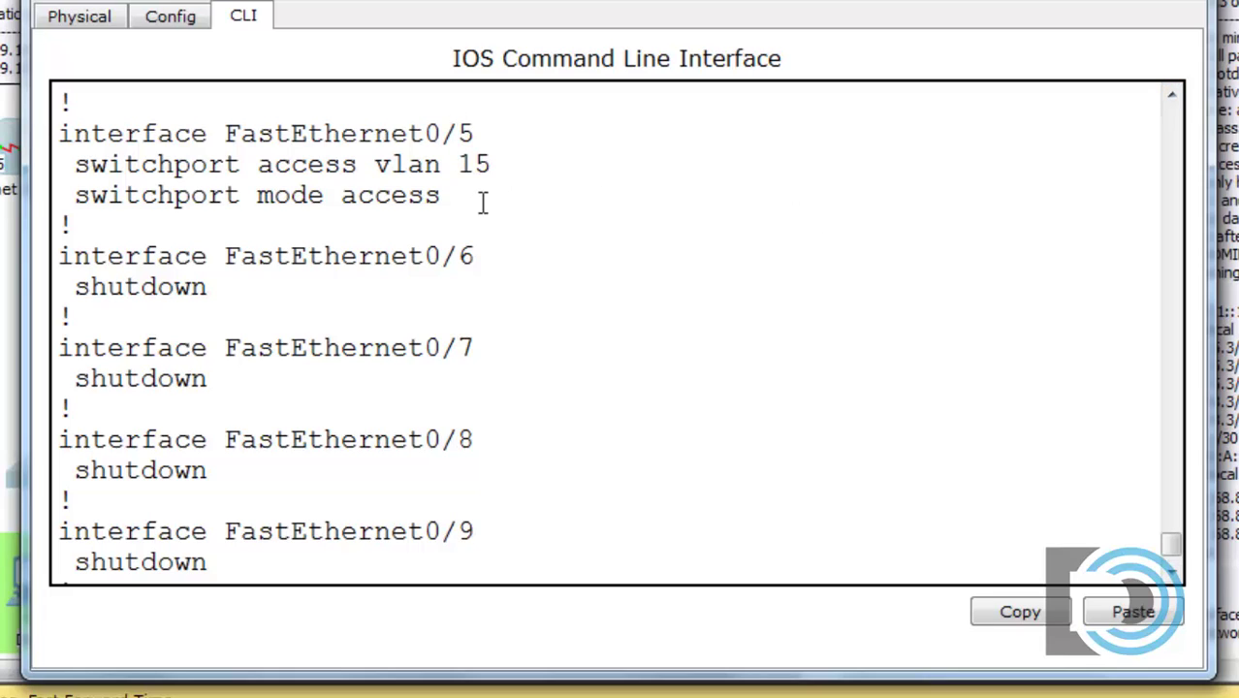
pyautogui.press('space')
pyautogui.press('space')
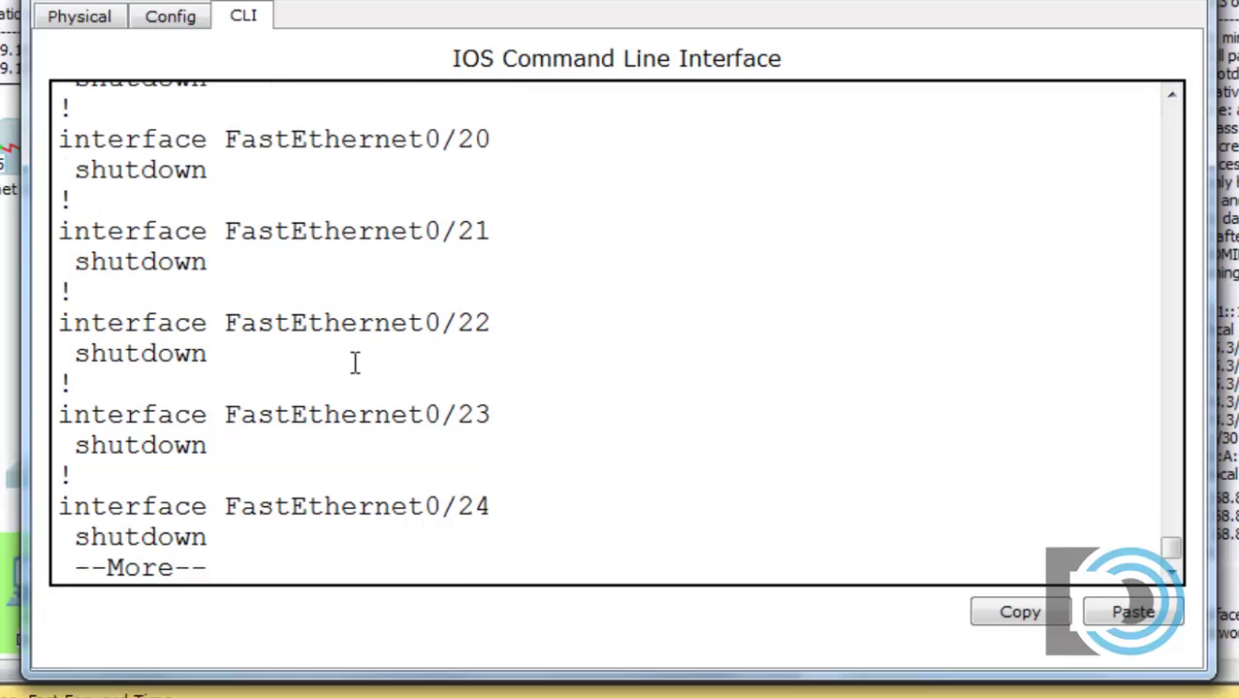
pyautogui.press('space')
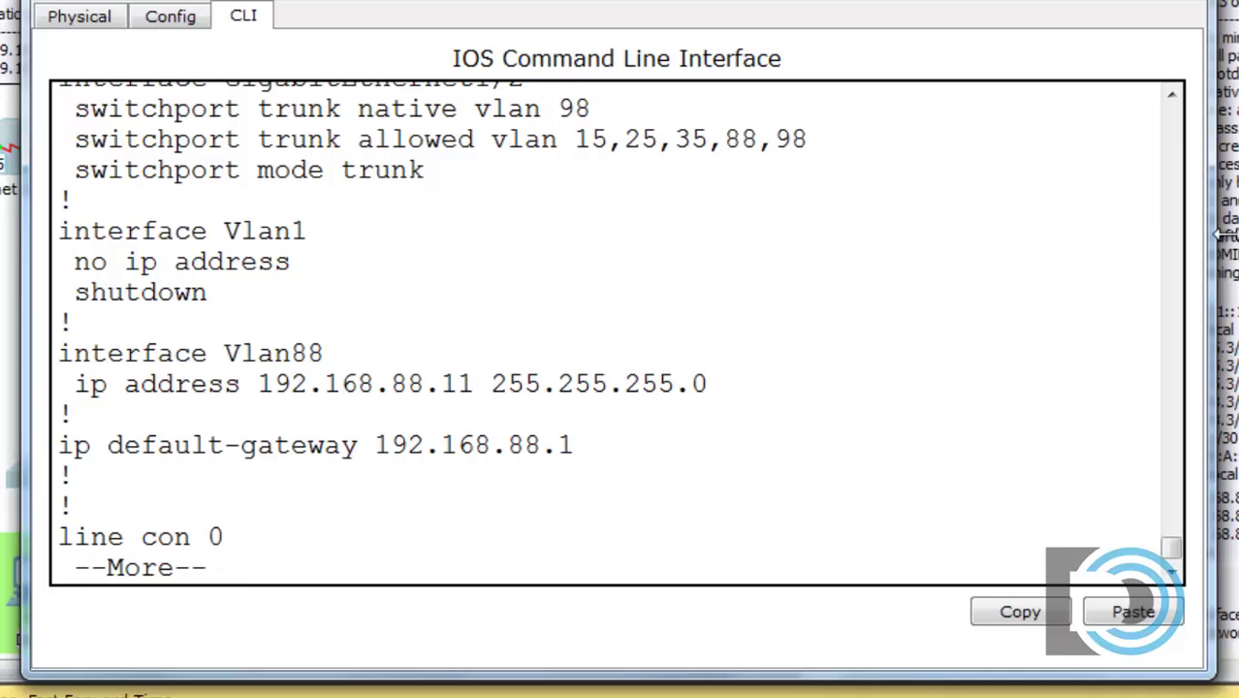
# Step: Review the GigabitEthernet trunks, VLAN interfaces and default gateway in S1's running configuration, and return to the Step 2 instructions
pyautogui.click(1171, 97)
pyautogui.scroll(3, 1172, 97)
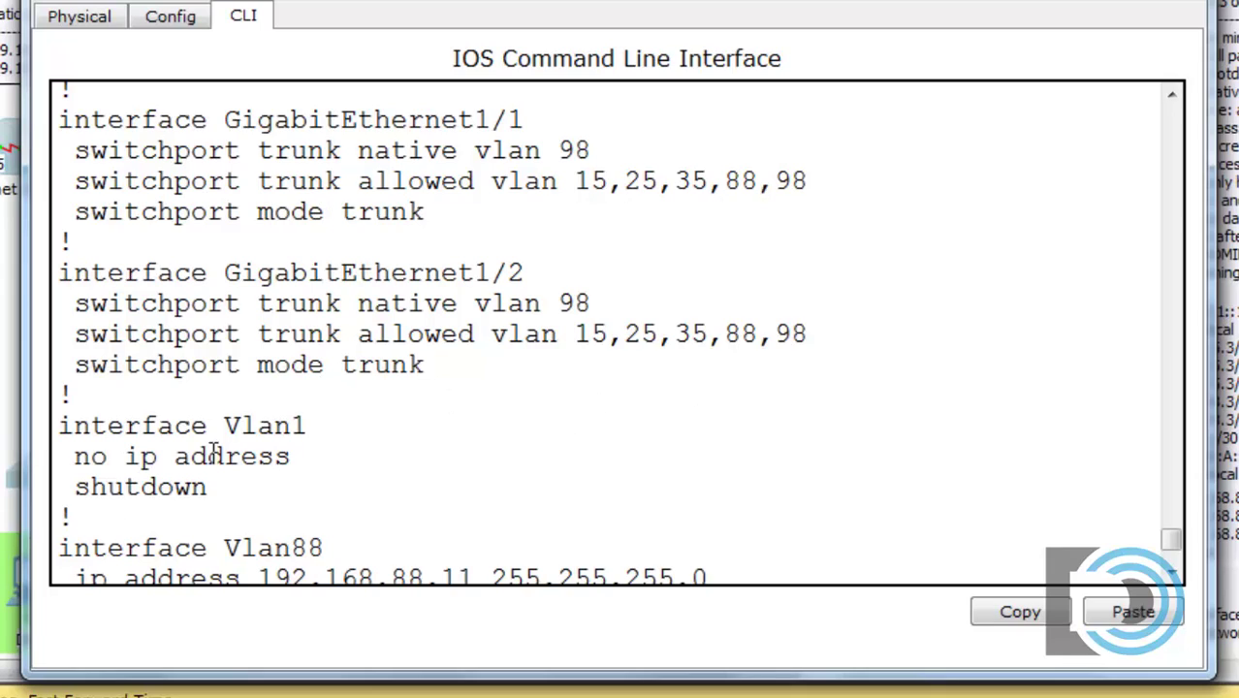
pyautogui.moveTo(323, 426); pyautogui.dragTo(209, 419)
pyautogui.click(395, 473)
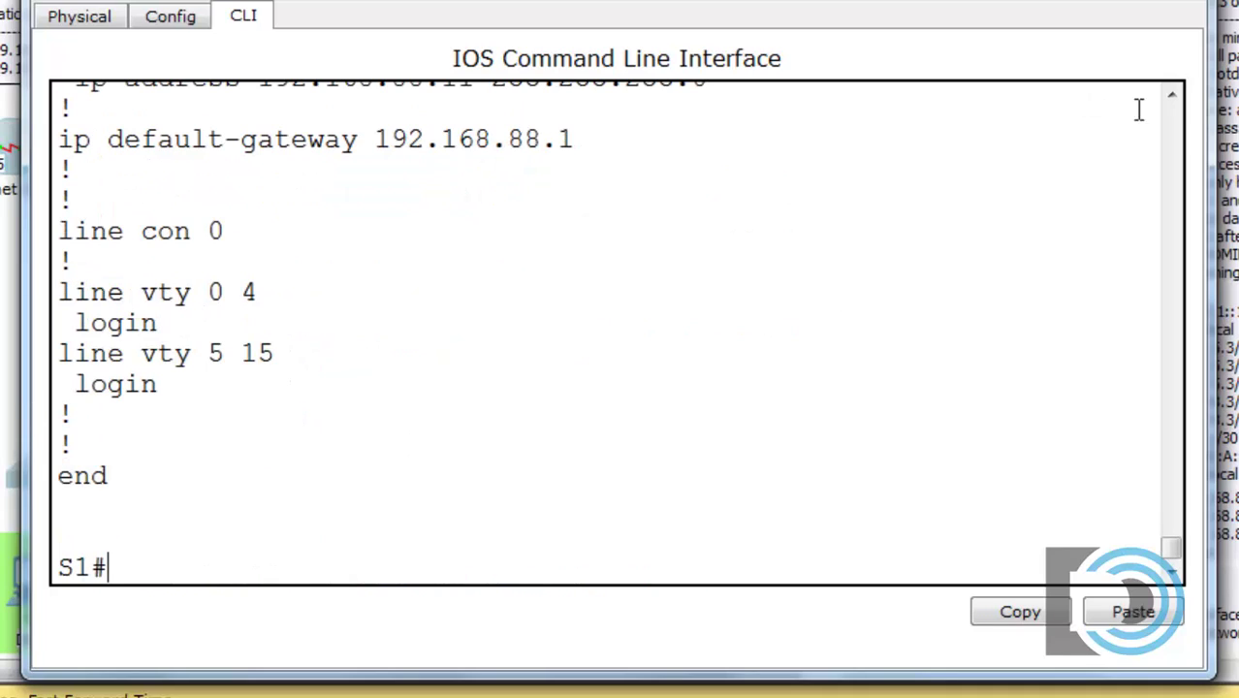
pyautogui.click(1171, 96)
pyautogui.click(1172, 97)
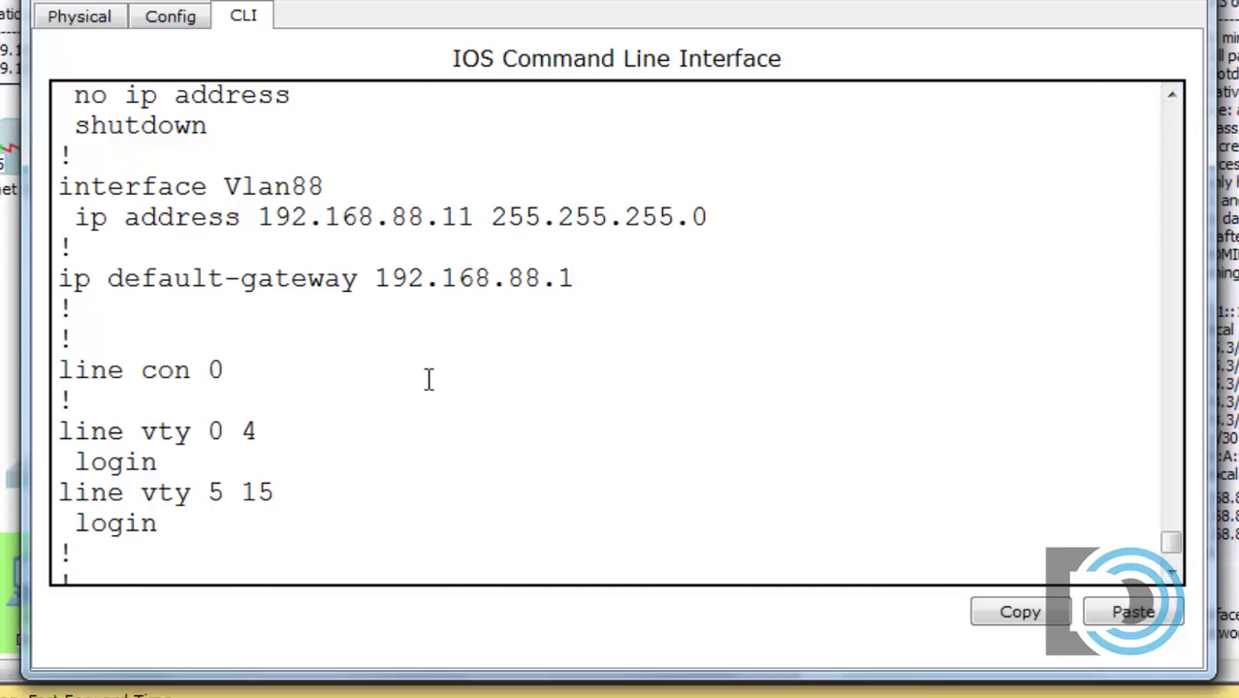
pyautogui.scroll(-2, 428, 378)
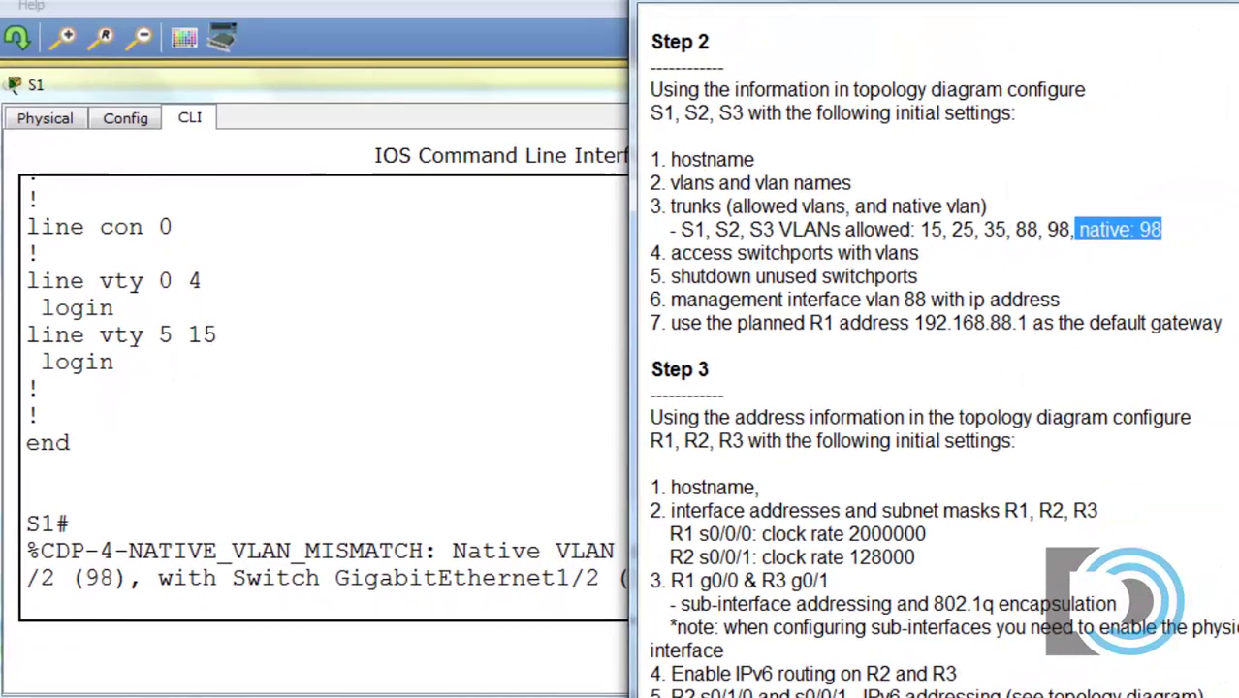
pyautogui.click(1089, 274)
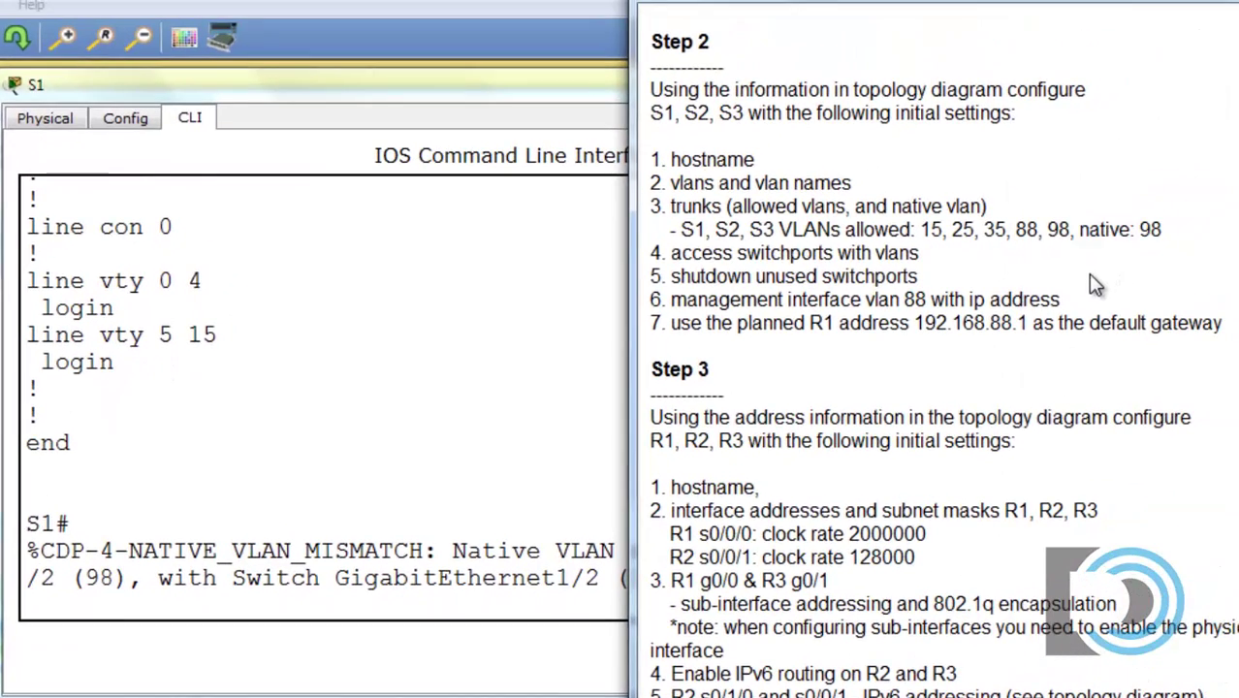